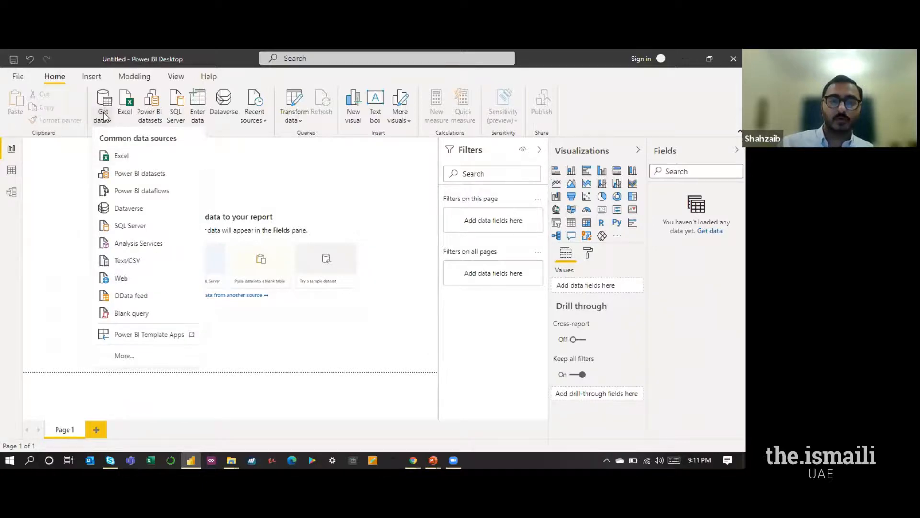
Import the Excel workbook Financial Sample.xlsx from the Example 1 day 1 folder inside Desktop > Skill Up Power BI.
{"action": "left_click", "coordinate": [130, 101]}
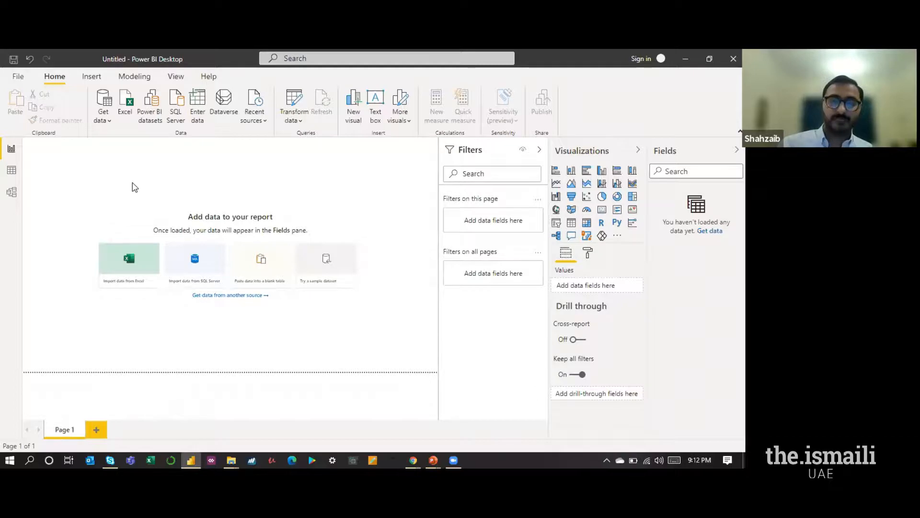
{"action": "left_click", "coordinate": [126, 110]}
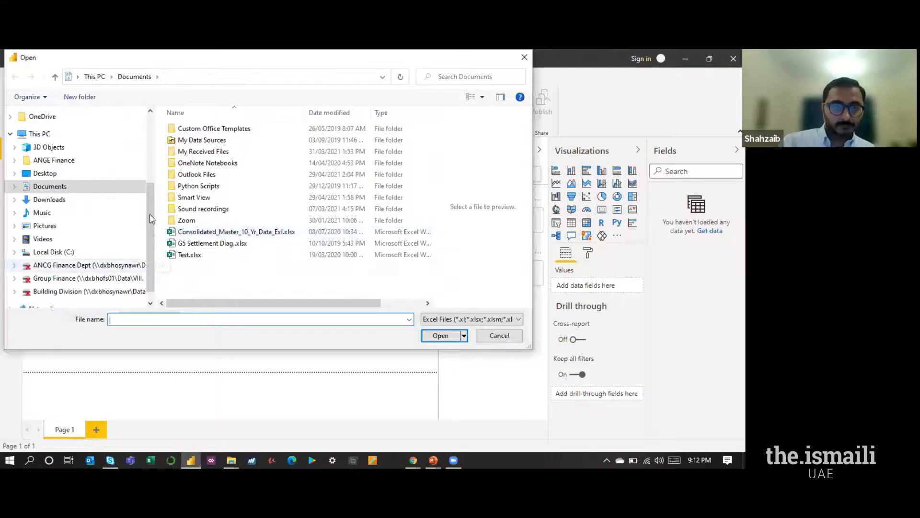
{"action": "scroll", "coordinate": [151, 211], "scroll_direction": "up", "scroll_amount": 1}
{"action": "scroll", "coordinate": [67, 168], "scroll_direction": "up", "scroll_amount": 1}
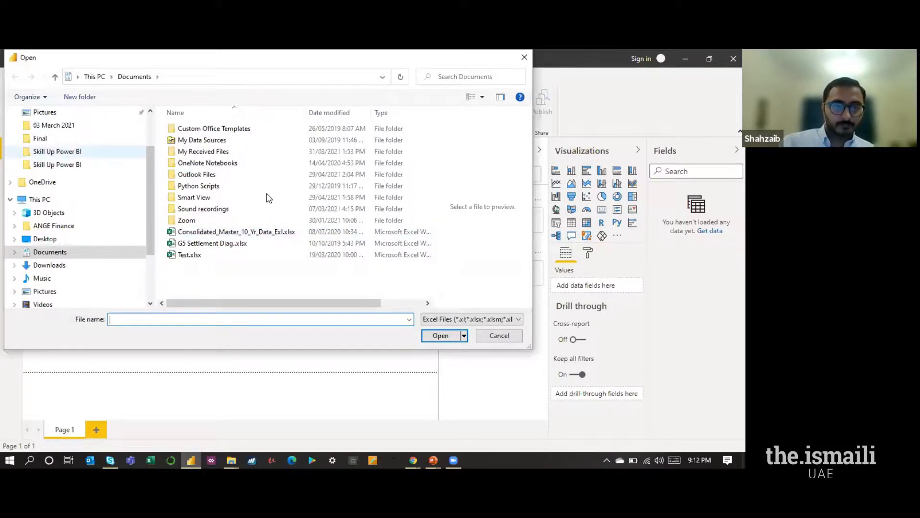
{"action": "left_click", "coordinate": [461, 305]}
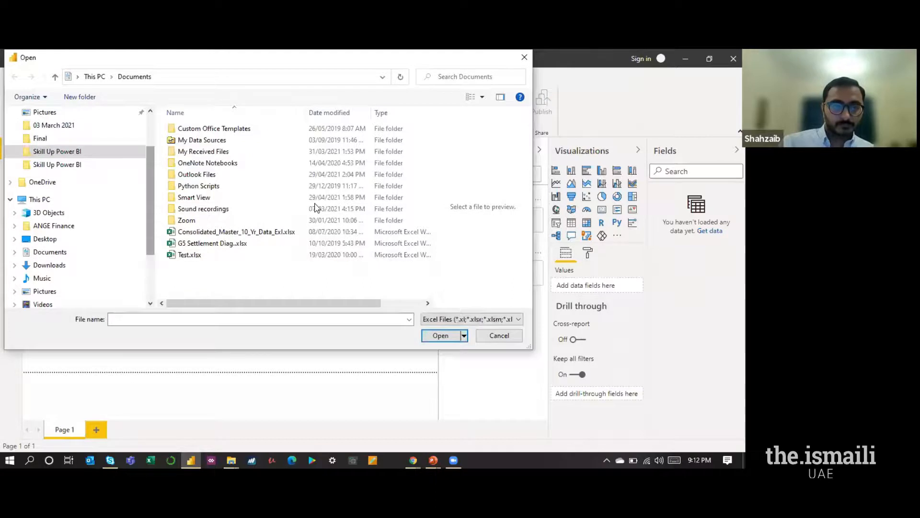
{"action": "left_click", "coordinate": [57, 164]}
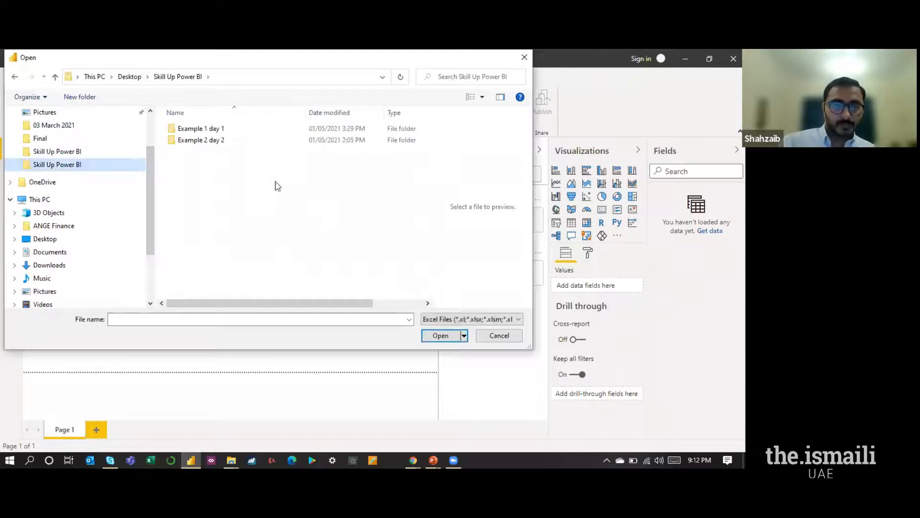
{"action": "double_click", "coordinate": [213, 129]}
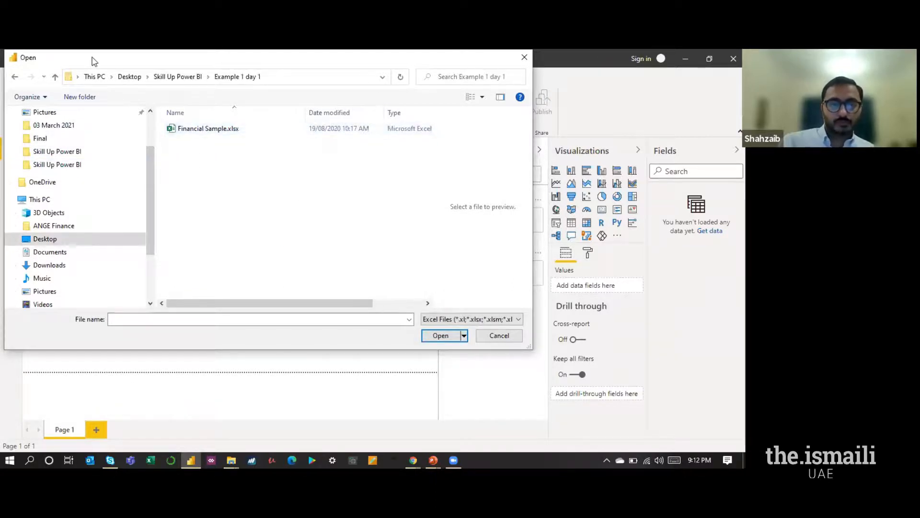
{"action": "left_click_drag", "start_coordinate": [92, 60], "coordinate": [247, 141]}
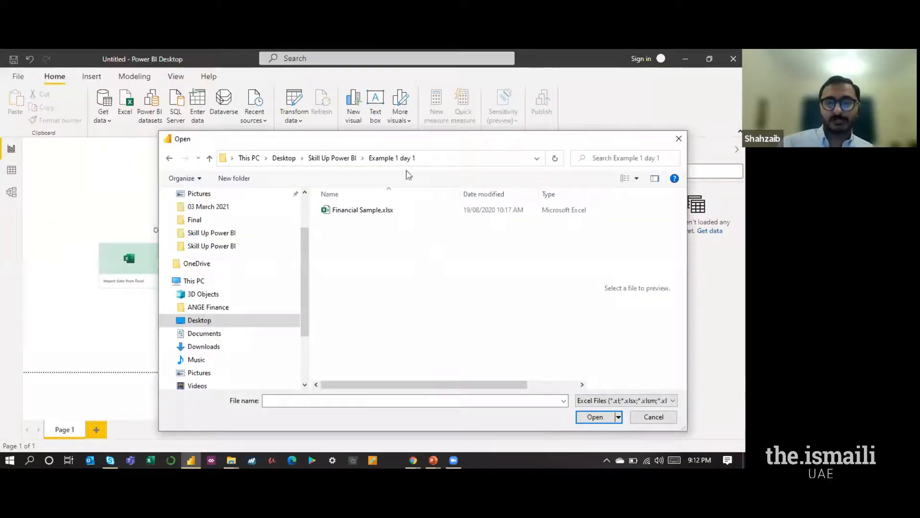
{"action": "left_click", "coordinate": [386, 212]}
{"action": "left_click", "coordinate": [594, 418]}
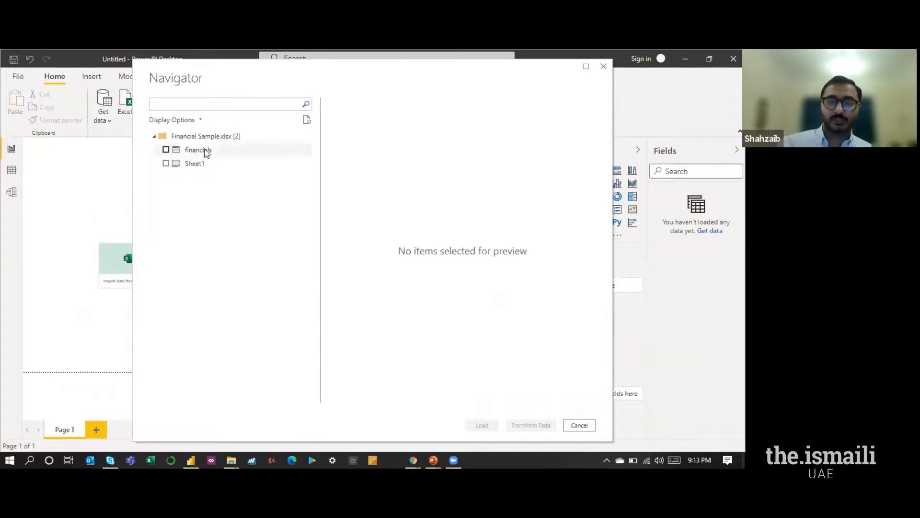
Select the financials table, preview its data, and open it for transformation in Power Query Editor.
{"action": "left_click", "coordinate": [166, 150]}
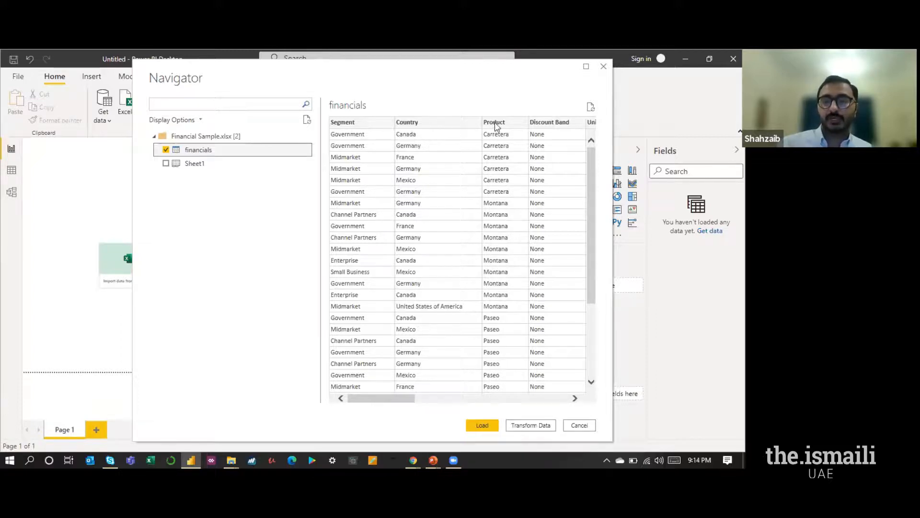
{"action": "left_click_drag", "start_coordinate": [403, 400], "coordinate": [318, 391]}
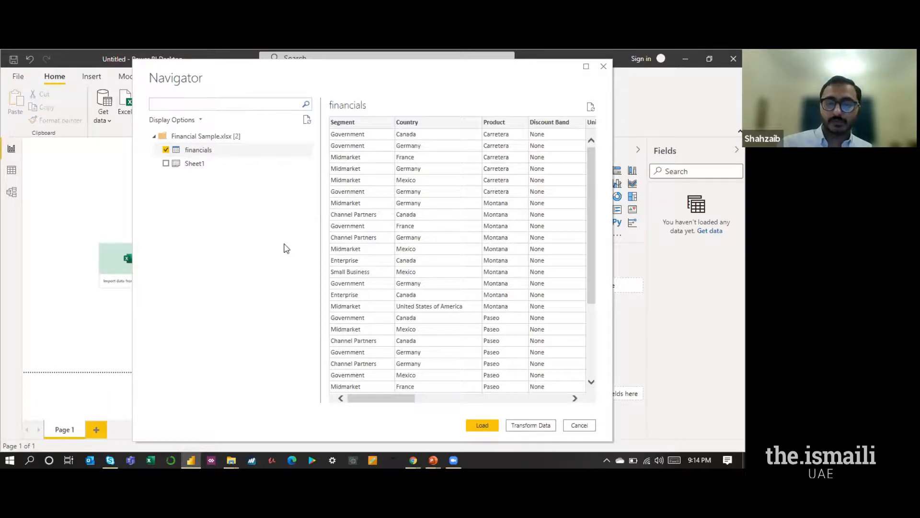
{"action": "left_click_drag", "start_coordinate": [593, 178], "coordinate": [595, 137]}
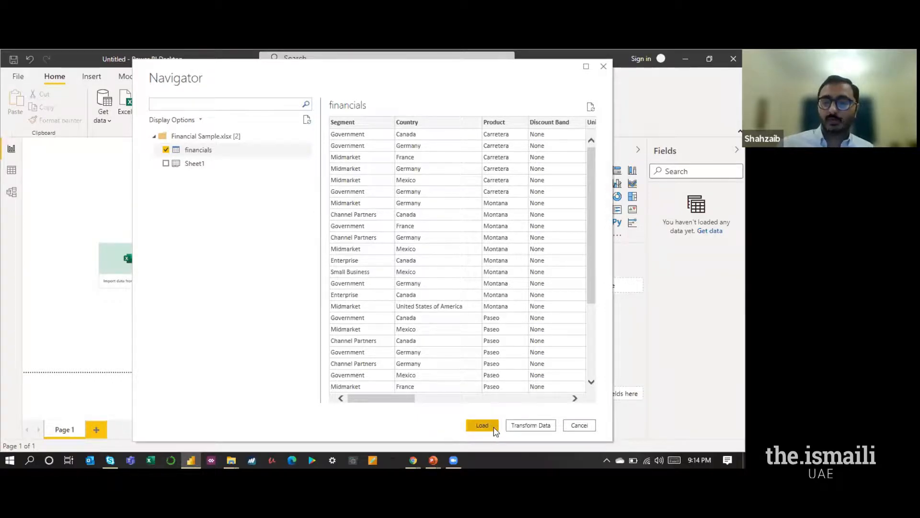
{"action": "left_click", "coordinate": [530, 425]}
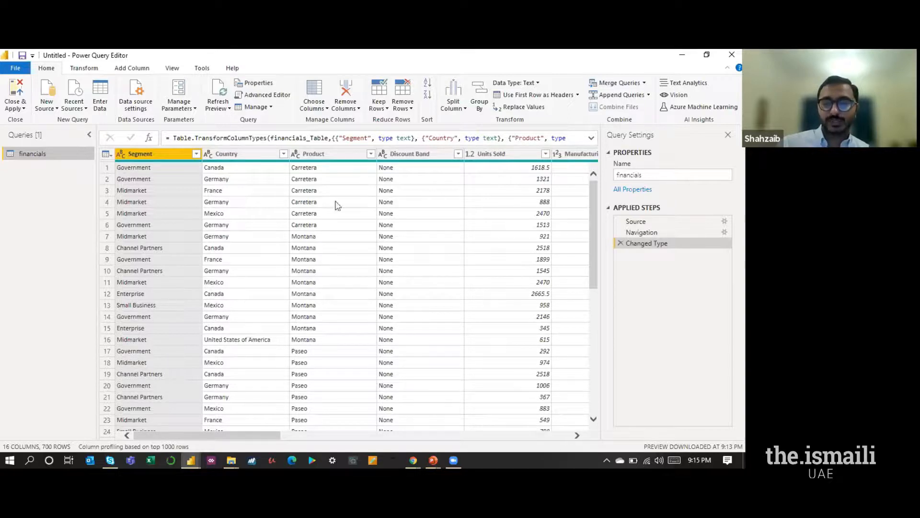
Rename the query as financialS.
{"action": "left_click", "coordinate": [654, 174]}
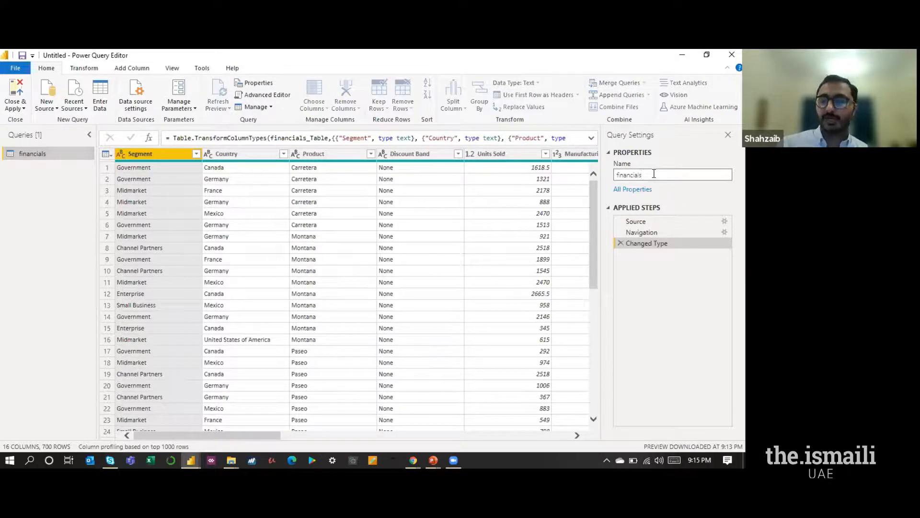
{"action": "type", "text": "S"}
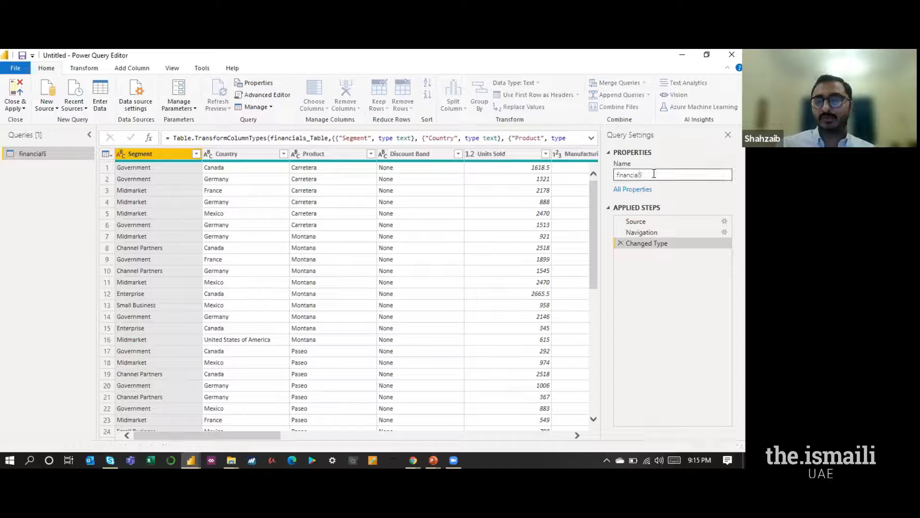
{"action": "left_click", "coordinate": [686, 213]}
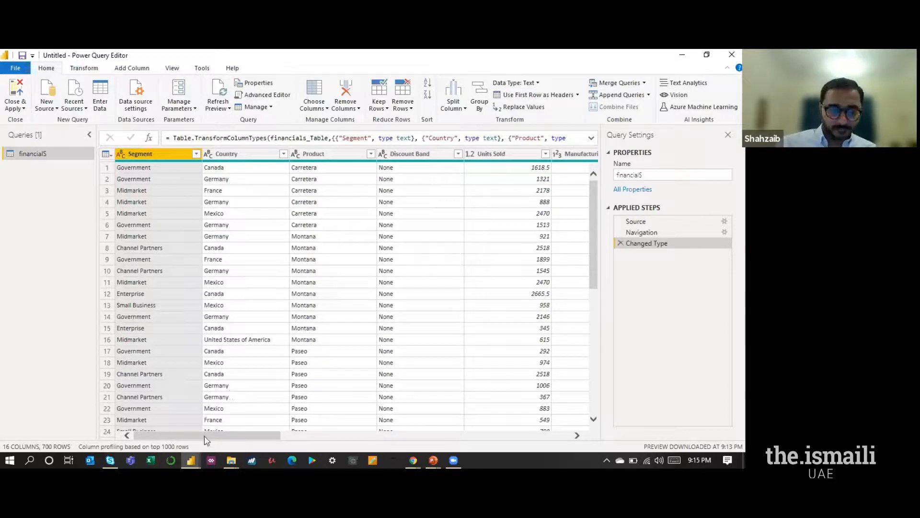
Examine the query's columns from Segment to Year and the data type options available for Segment and Units Sold.
{"action": "left_click_drag", "start_coordinate": [226, 441], "coordinate": [547, 441]}
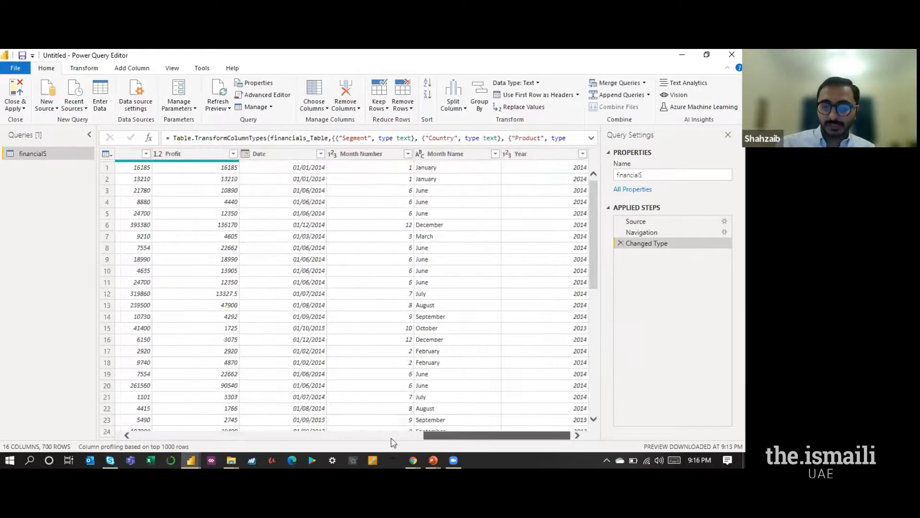
{"action": "left_click", "coordinate": [180, 440]}
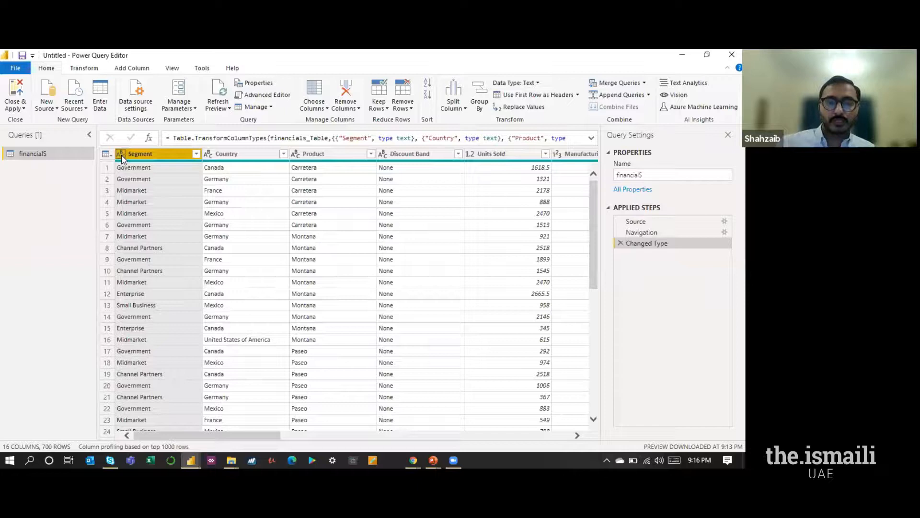
{"action": "left_click", "coordinate": [220, 157], "text": "ctrl"}
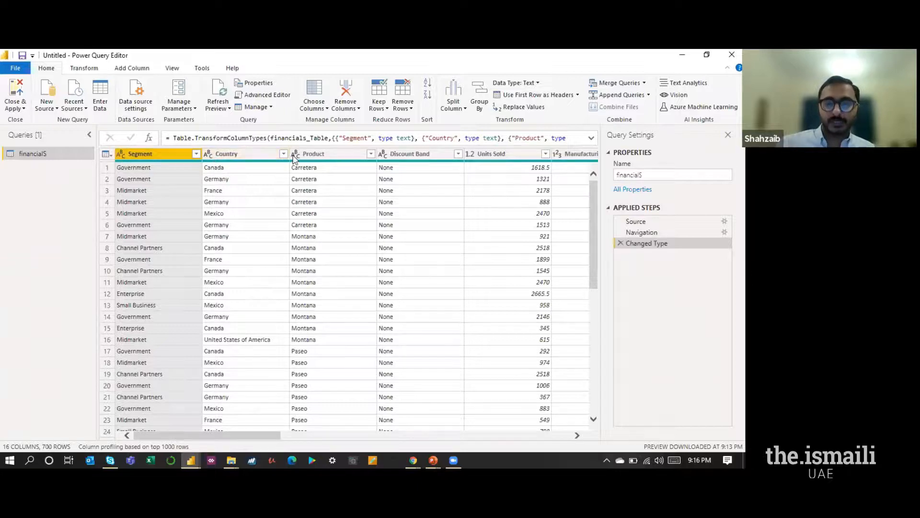
{"action": "left_click", "coordinate": [472, 156], "text": "ctrl"}
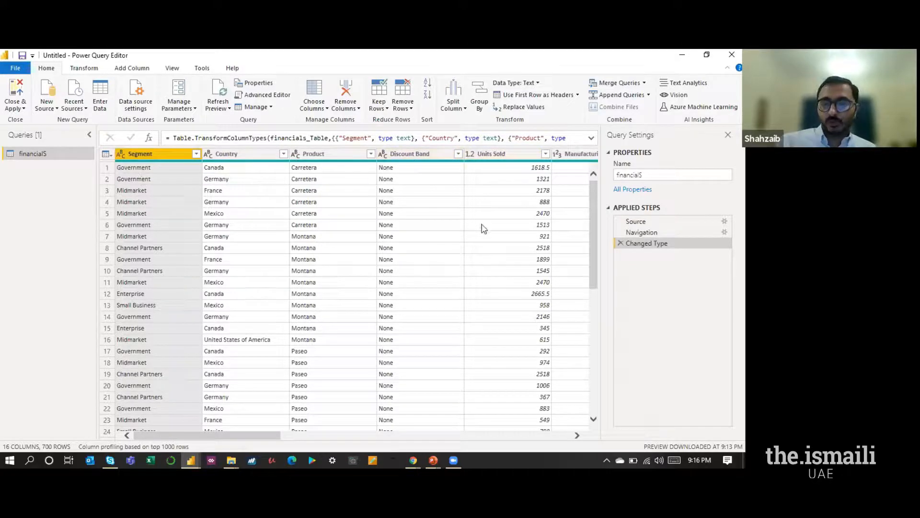
{"action": "left_click_drag", "start_coordinate": [655, 233], "coordinate": [659, 245]}
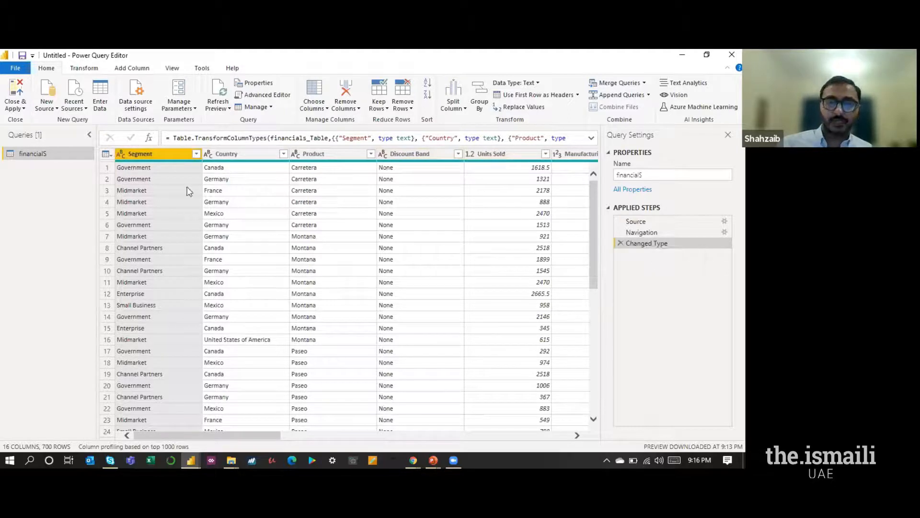
{"action": "left_click", "coordinate": [120, 155]}
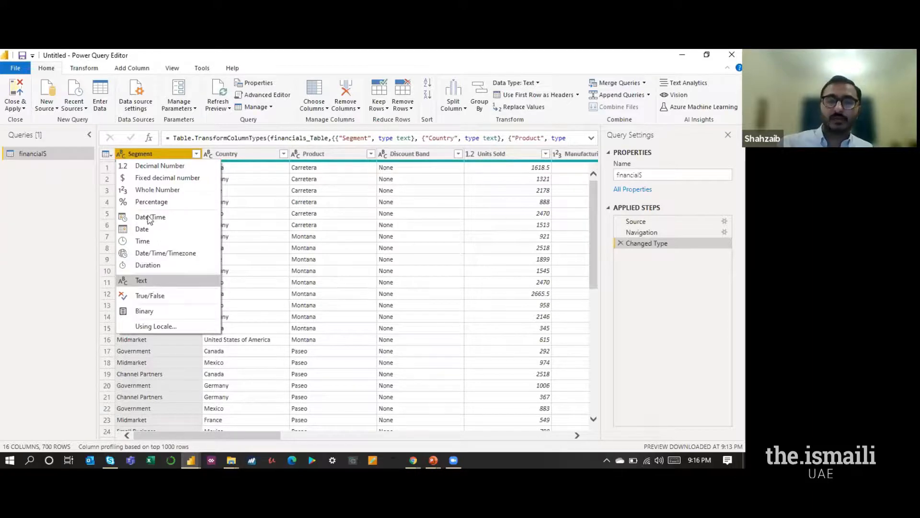
{"action": "left_click", "coordinate": [143, 154]}
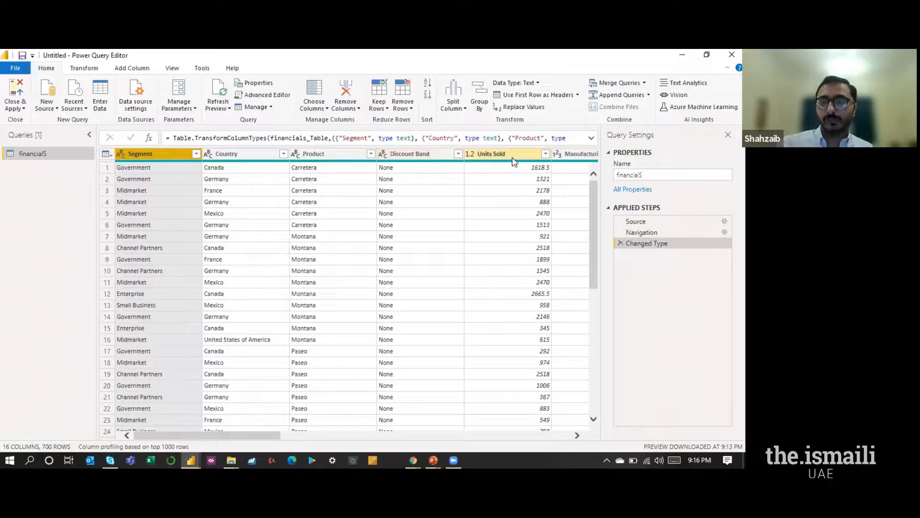
{"action": "left_click", "coordinate": [472, 154]}
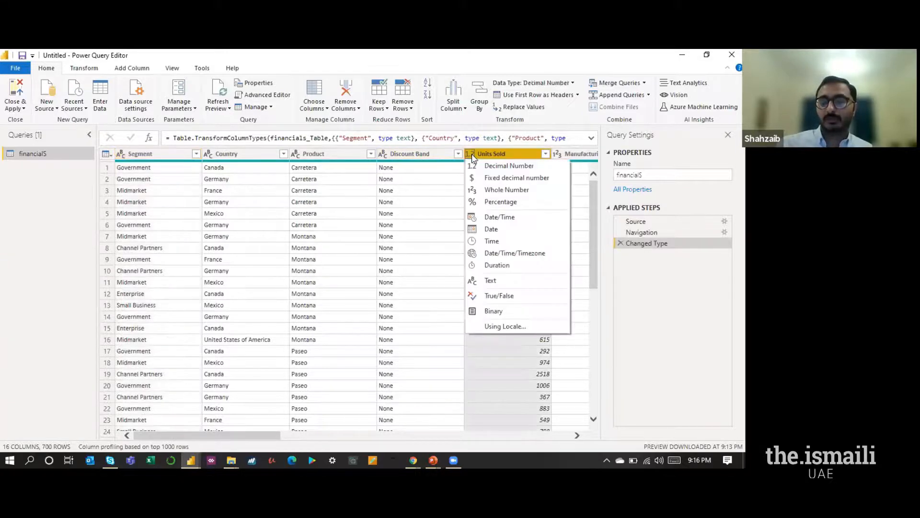
{"action": "left_click", "coordinate": [507, 153]}
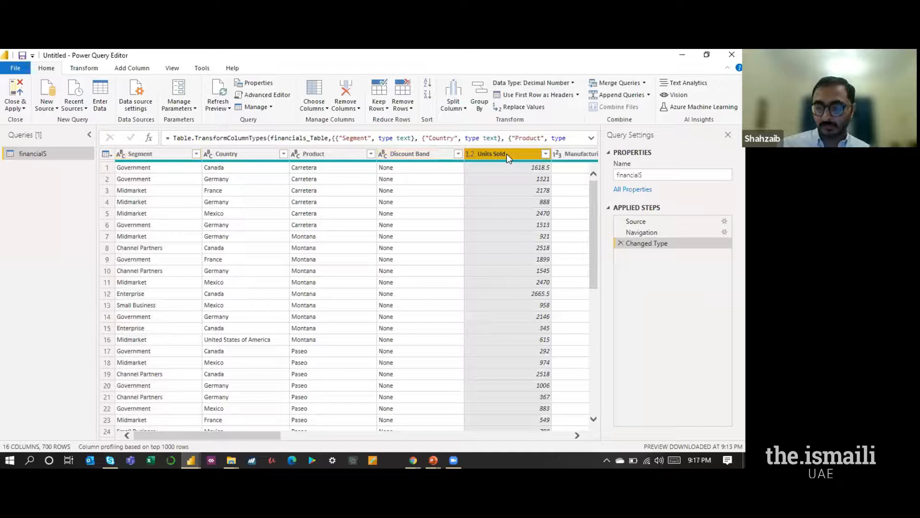
Try converting the Units Sold column to Whole Number as a new step, and delete that applied step.
{"action": "left_click", "coordinate": [471, 154]}
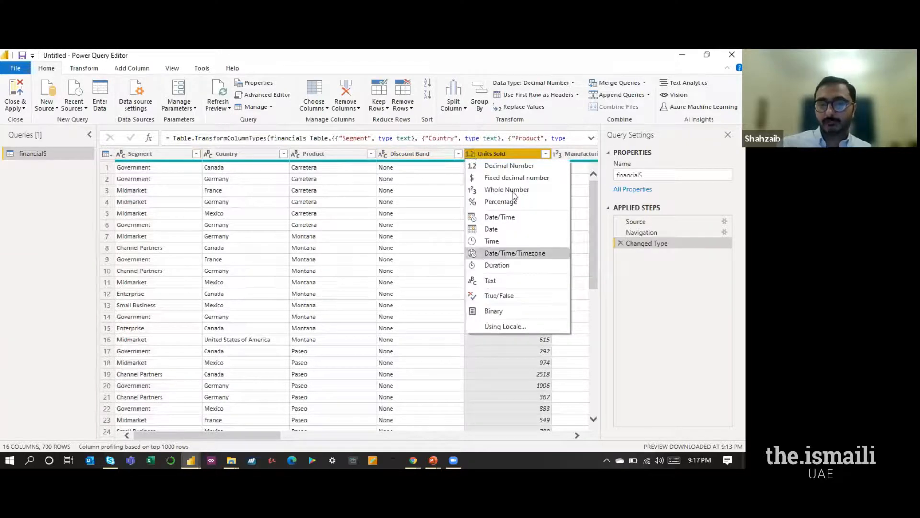
{"action": "left_click", "coordinate": [495, 189]}
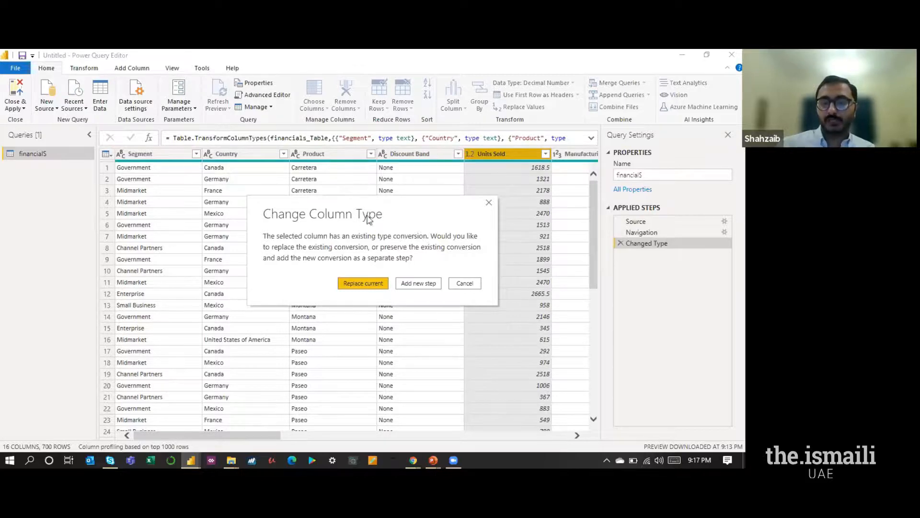
{"action": "left_click", "coordinate": [419, 283]}
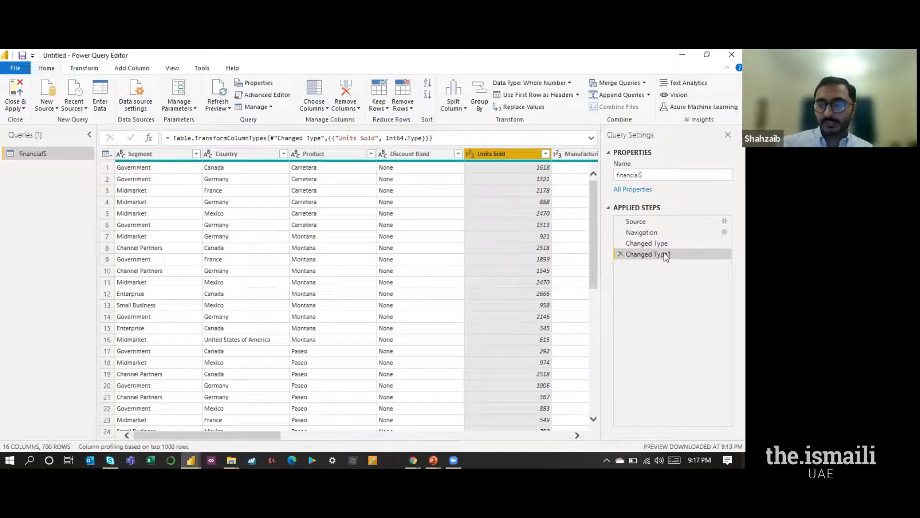
{"action": "left_click", "coordinate": [621, 254]}
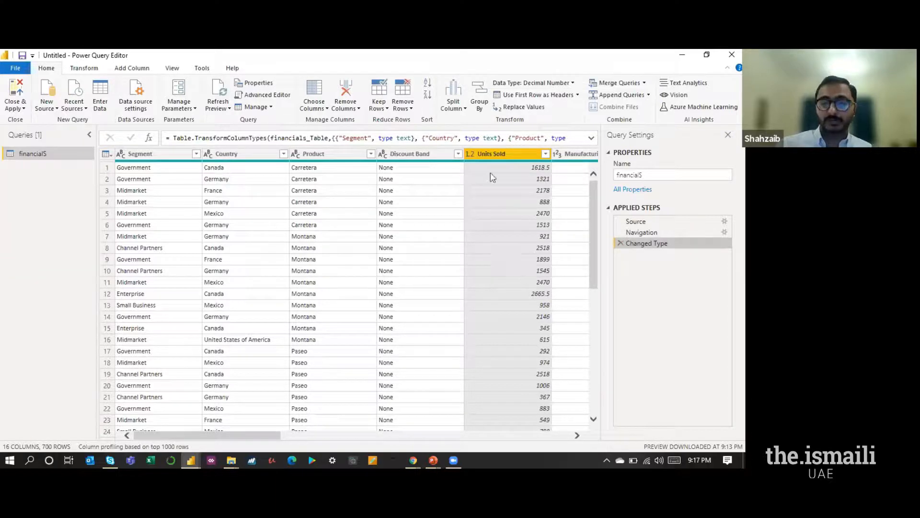
Convert the Units Sold column to Whole Number, adding the conversion as a new step.
{"action": "left_click", "coordinate": [470, 154]}
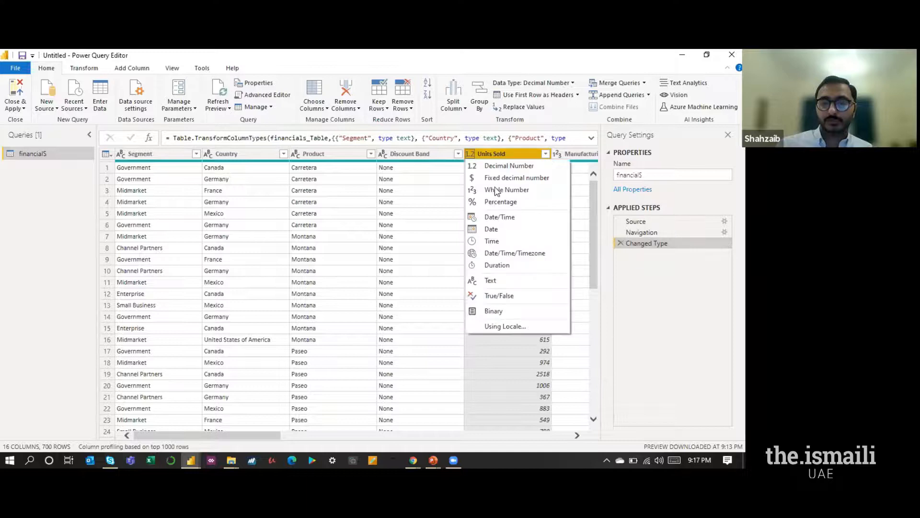
{"action": "left_click", "coordinate": [680, 272]}
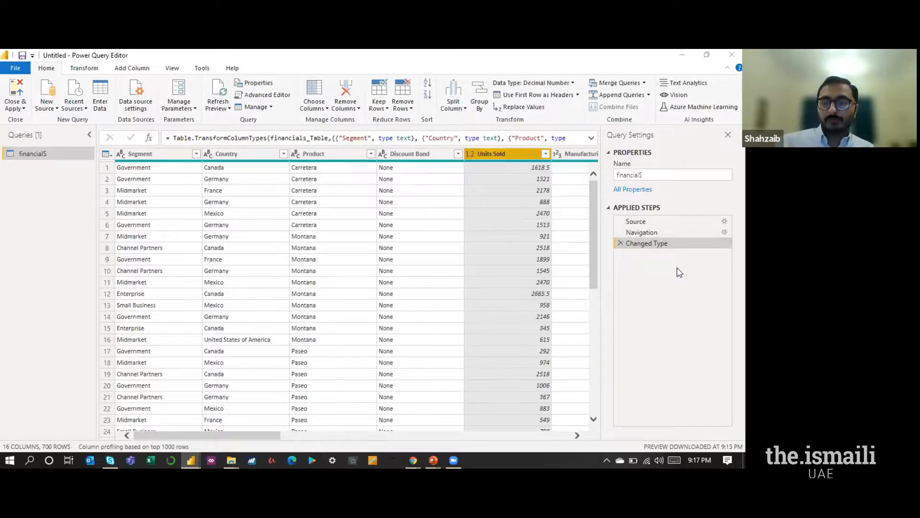
{"action": "left_click", "coordinate": [424, 282]}
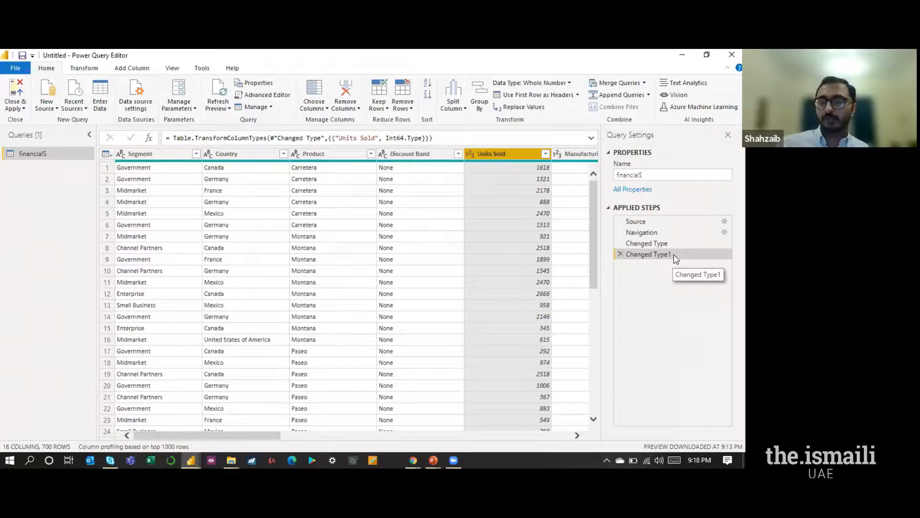
Rename the latest applied step as "Changed Units sold to whole number".
{"action": "right_click", "coordinate": [675, 259]}
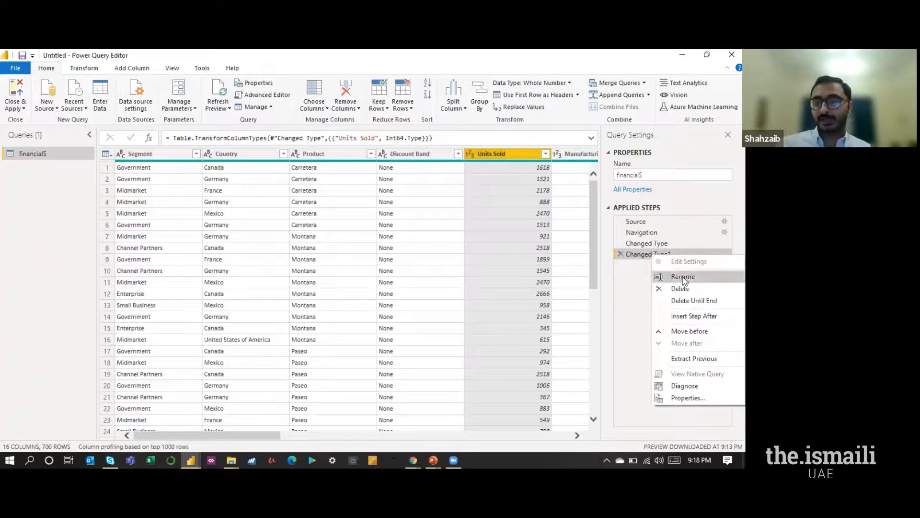
{"action": "left_click", "coordinate": [683, 276]}
{"action": "key", "text": "End"}
{"action": "key", "text": "BackSpace"}
{"action": "key", "text": "BackSpace"}
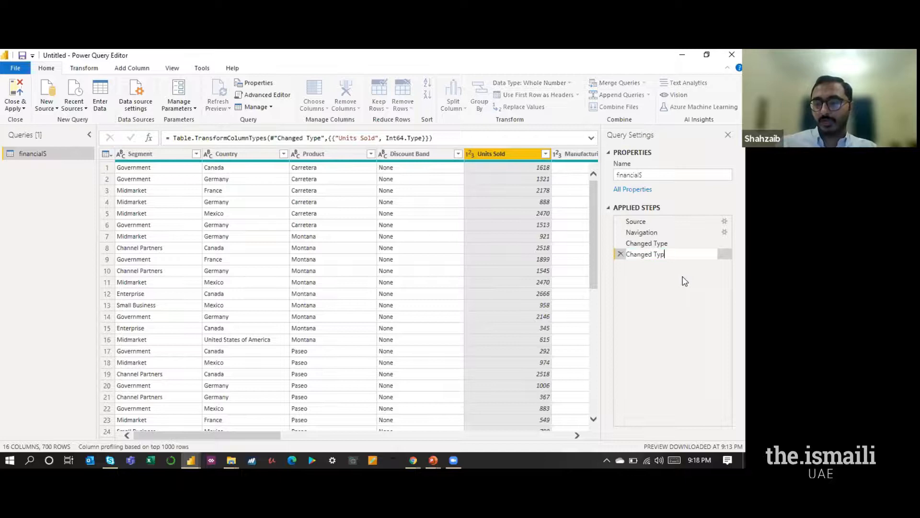
{"action": "key", "text": "BackSpace"}
{"action": "key", "text": "BackSpace"}
{"action": "key", "text": "BackSpace"}
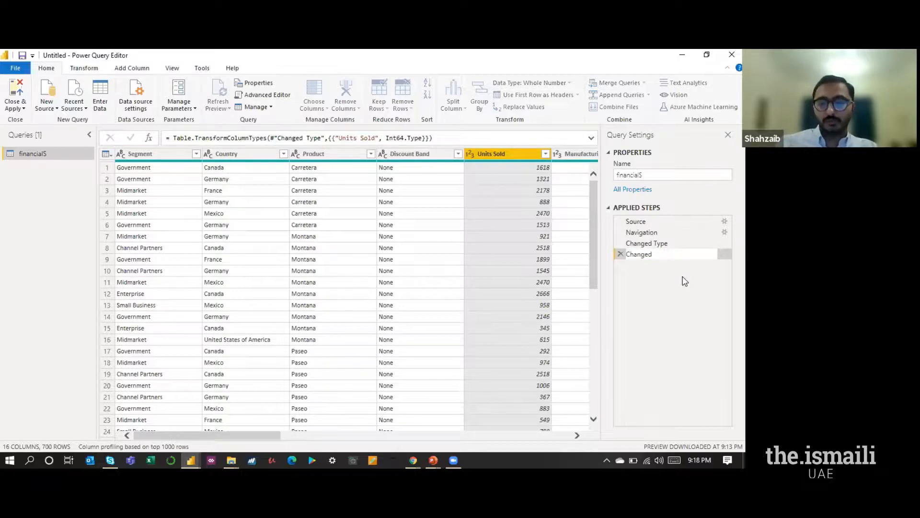
{"action": "type", "text": "Units"}
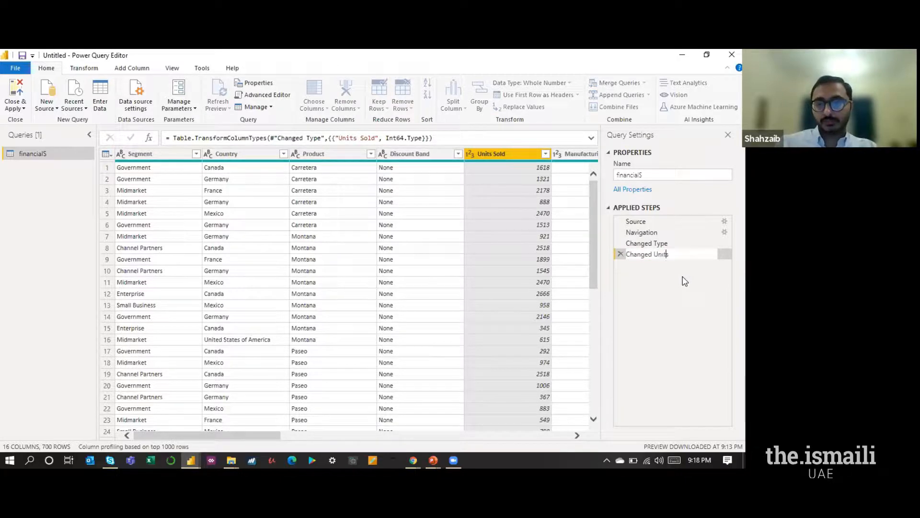
{"action": "type", "text": " sold to "}
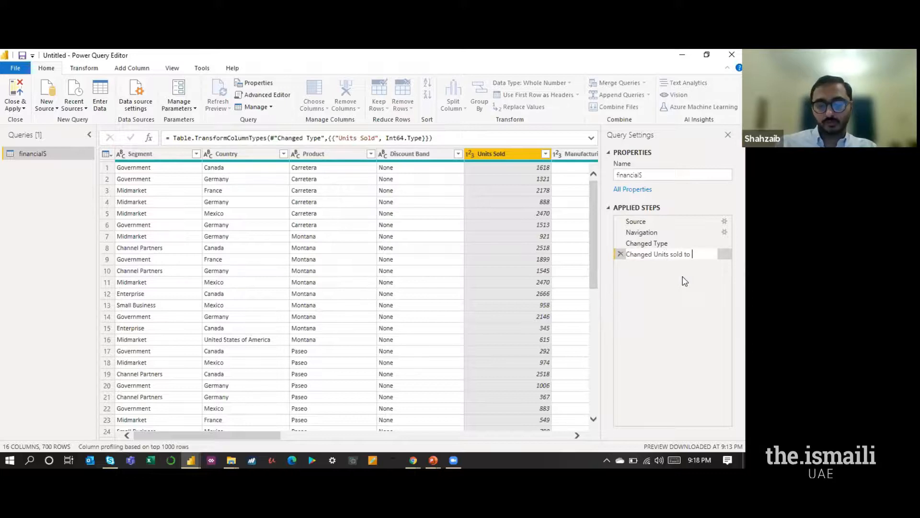
{"action": "type", "text": "whole number"}
{"action": "key", "text": "Return"}
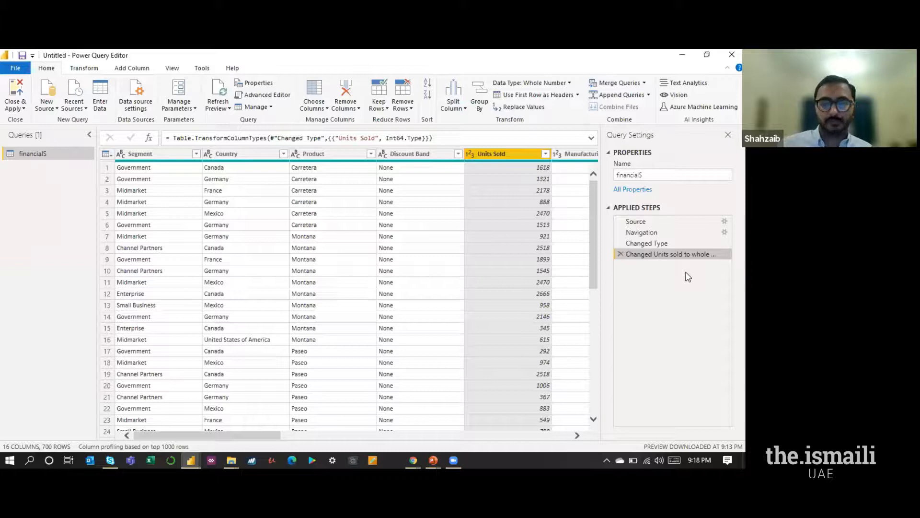
Rename the Month Name column as Month.
{"action": "left_click_drag", "start_coordinate": [243, 434], "coordinate": [317, 440]}
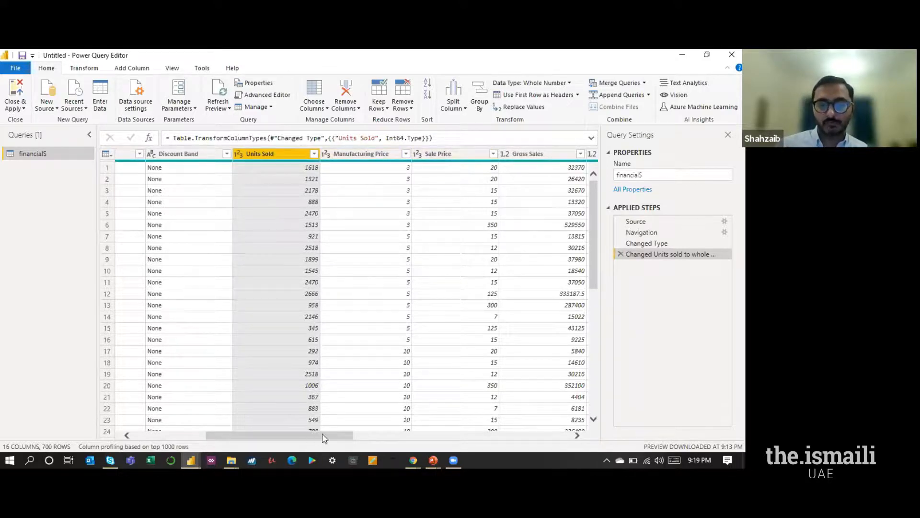
{"action": "left_click", "coordinate": [365, 436]}
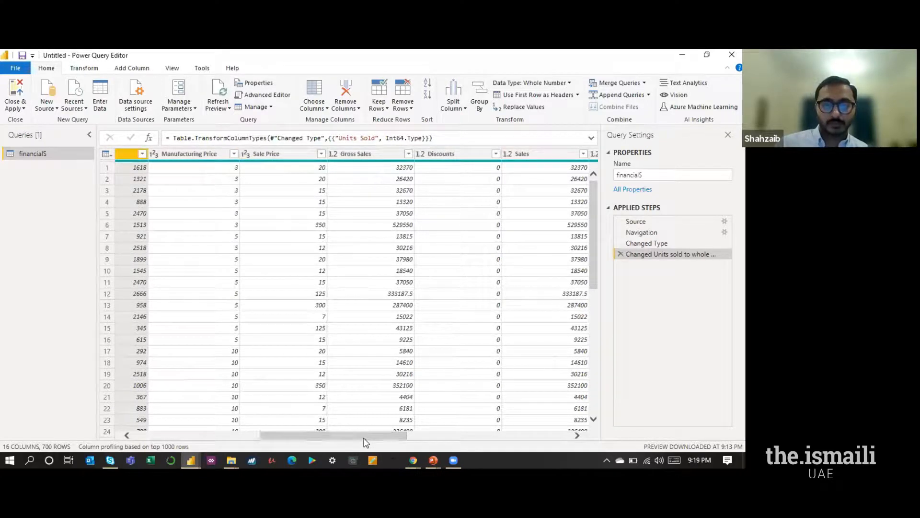
{"action": "left_click_drag", "start_coordinate": [377, 441], "coordinate": [499, 444]}
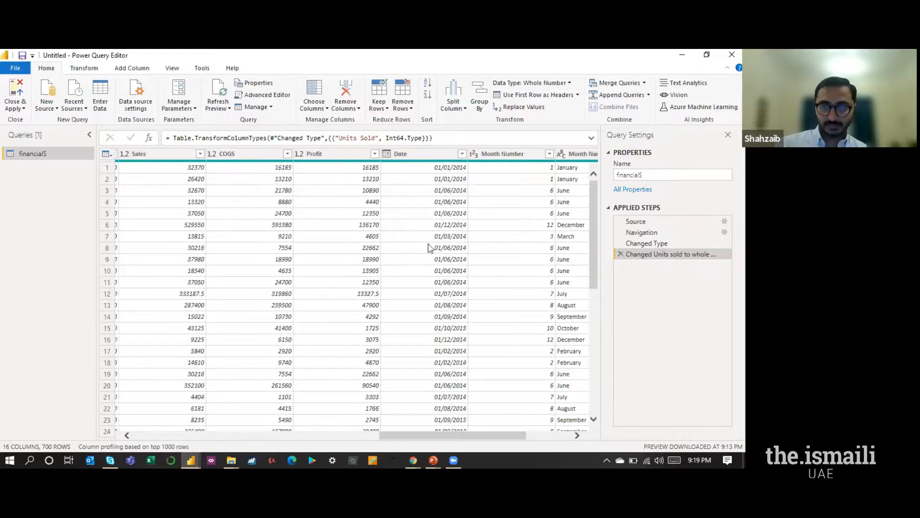
{"action": "left_click", "coordinate": [389, 157]}
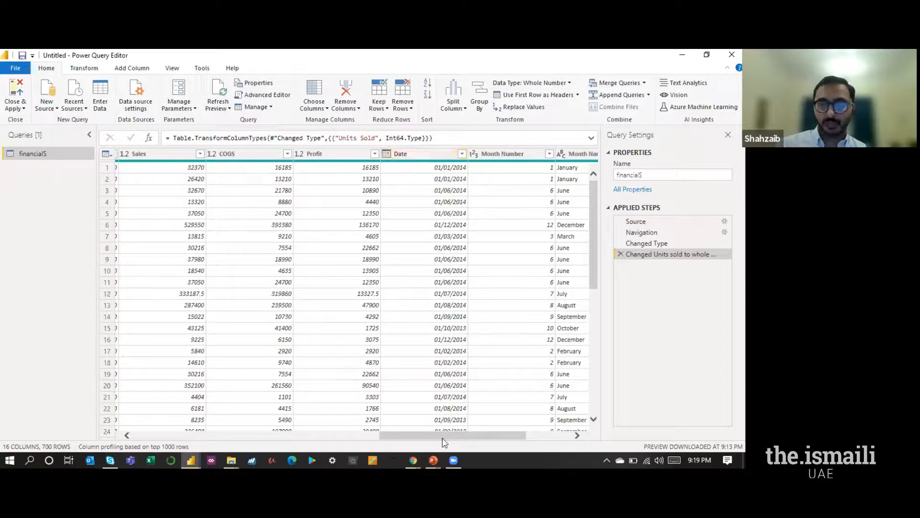
{"action": "left_click_drag", "start_coordinate": [487, 440], "coordinate": [522, 429]}
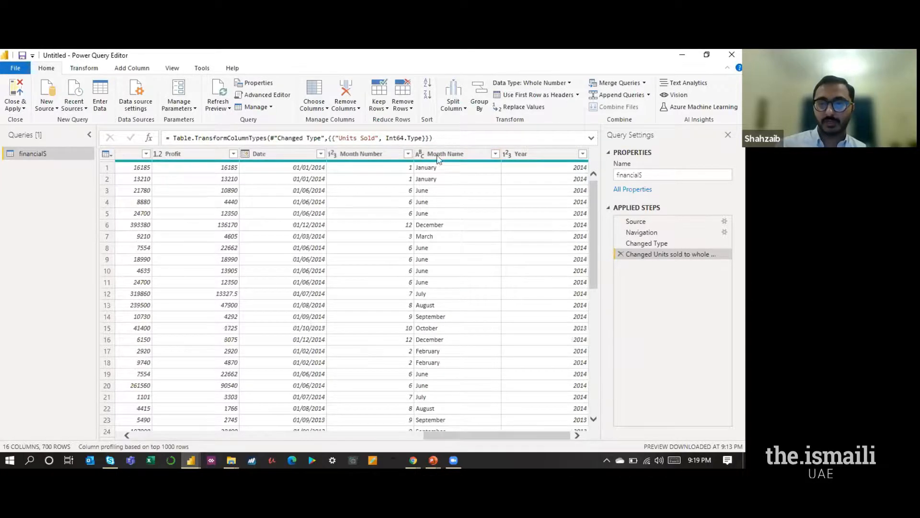
{"action": "left_click", "coordinate": [533, 154]}
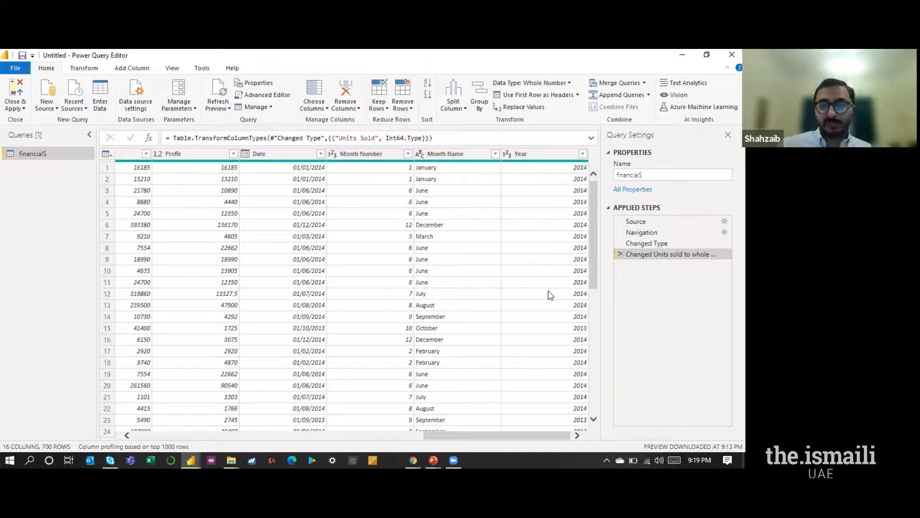
{"action": "left_click", "coordinate": [475, 157]}
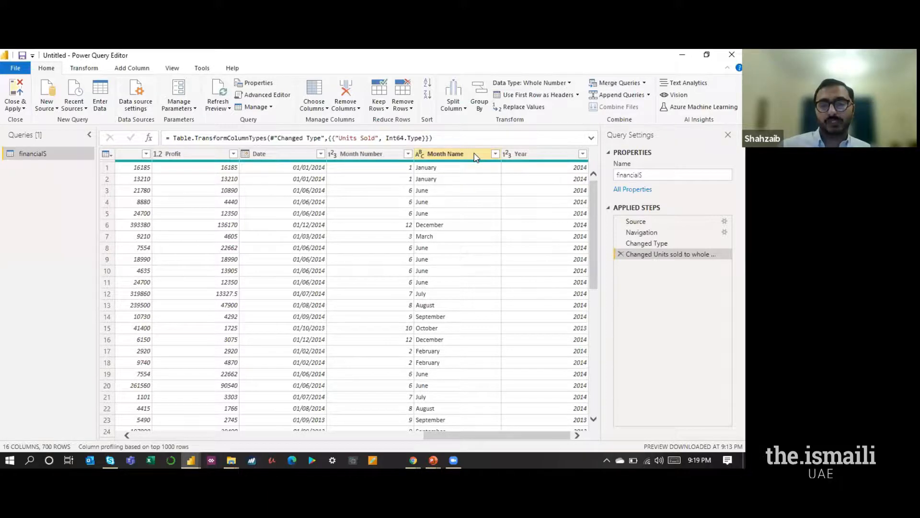
{"action": "double_click", "coordinate": [475, 154]}
{"action": "left_click", "coordinate": [475, 153]}
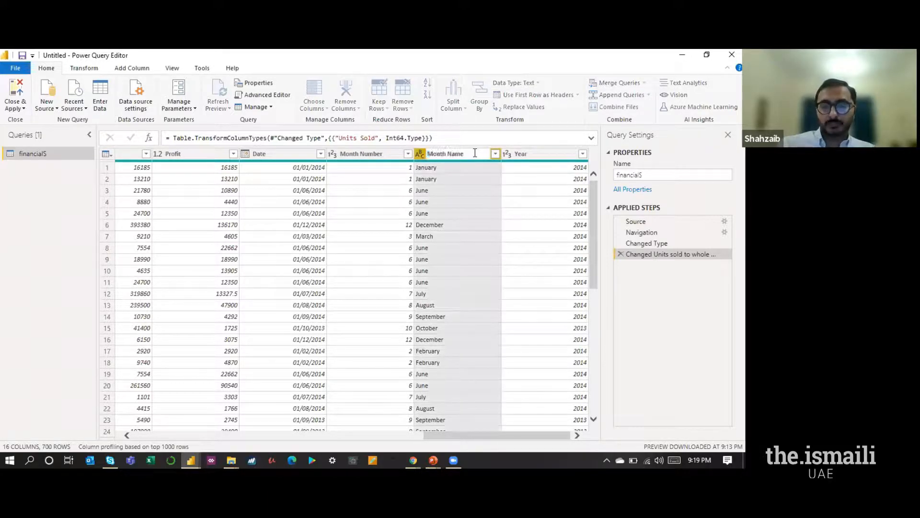
{"action": "key", "text": "BackSpace"}
{"action": "key", "text": "BackSpace"}
{"action": "key", "text": "BackSpace"}
{"action": "key", "text": "BackSpace"}
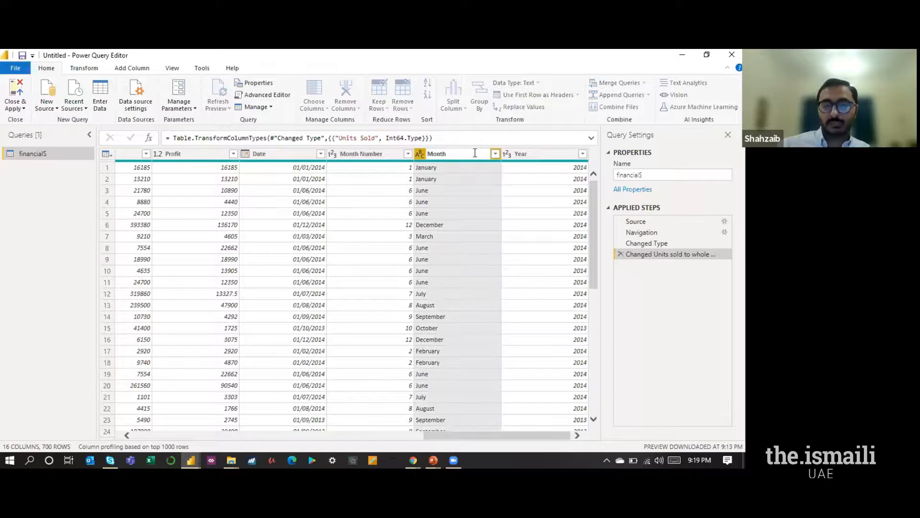
{"action": "key", "text": "Return"}
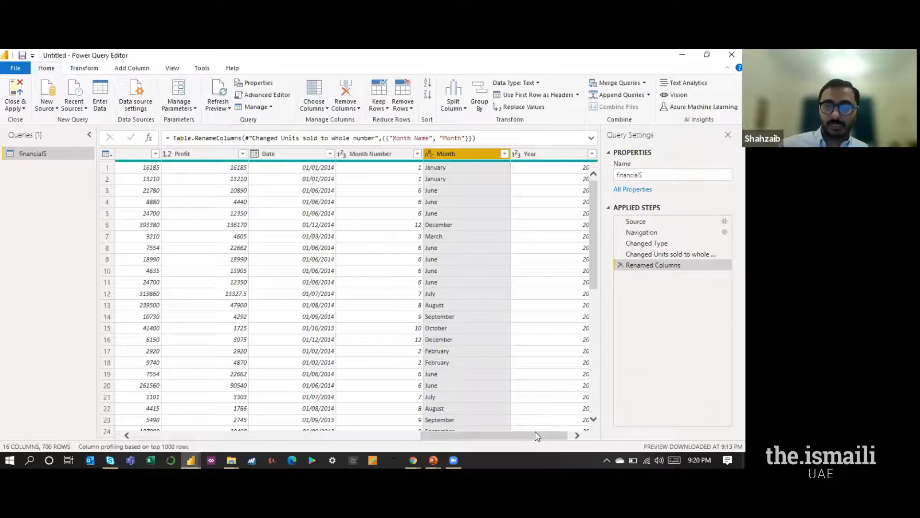
Convert the text in the Segment column to uppercase.
{"action": "left_click_drag", "start_coordinate": [536, 433], "coordinate": [196, 437]}
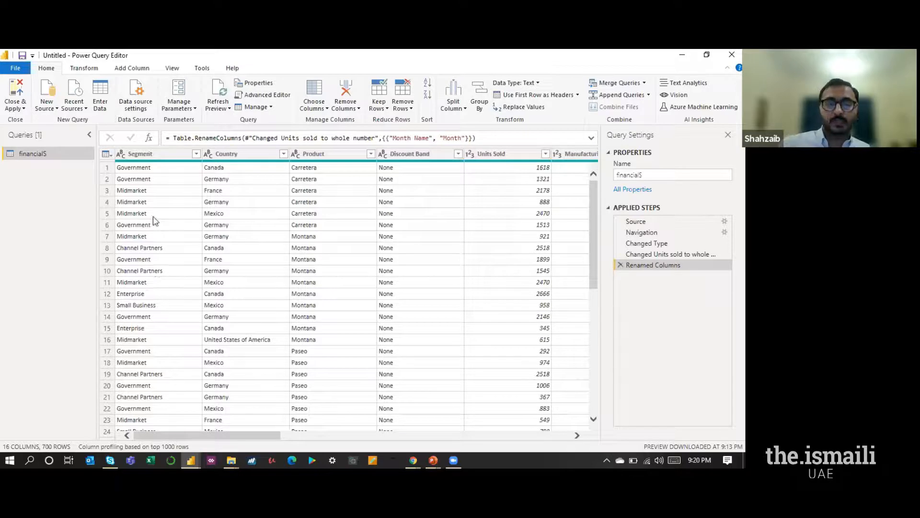
{"action": "left_click", "coordinate": [153, 155]}
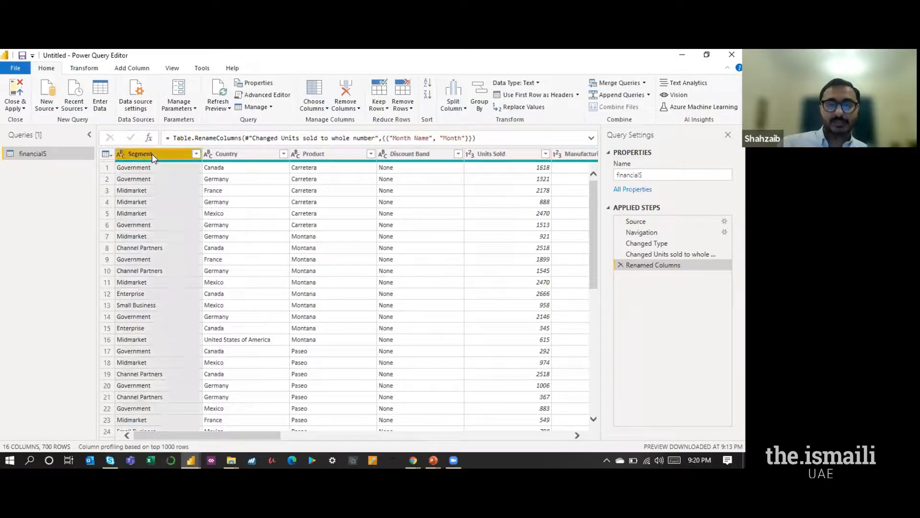
{"action": "left_click", "coordinate": [88, 70]}
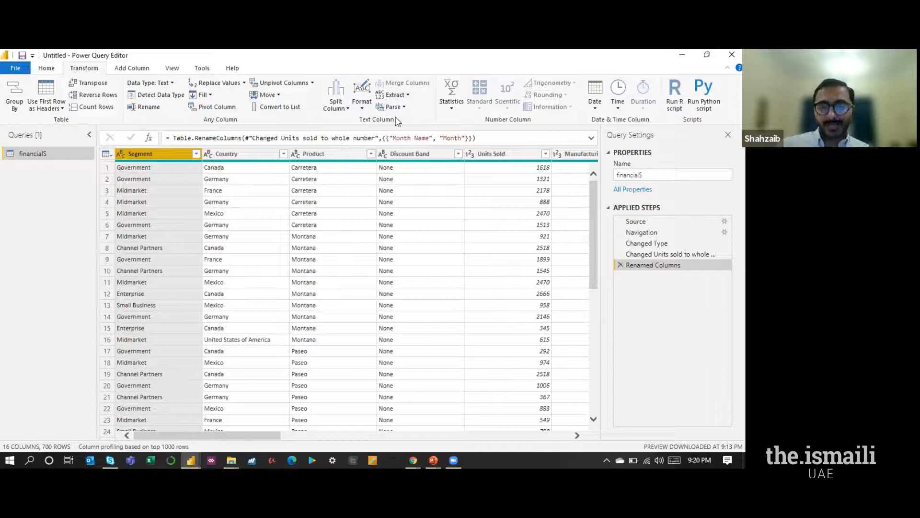
{"action": "left_click", "coordinate": [363, 108]}
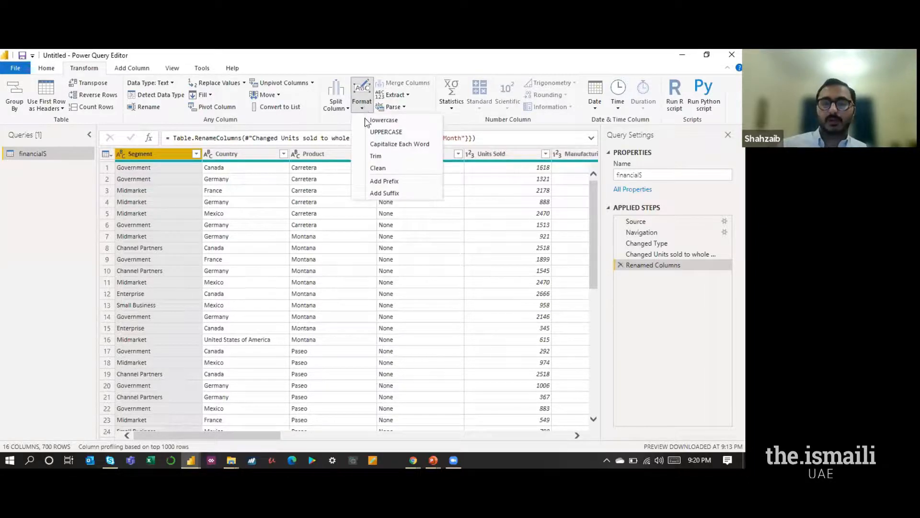
{"action": "left_click", "coordinate": [379, 228]}
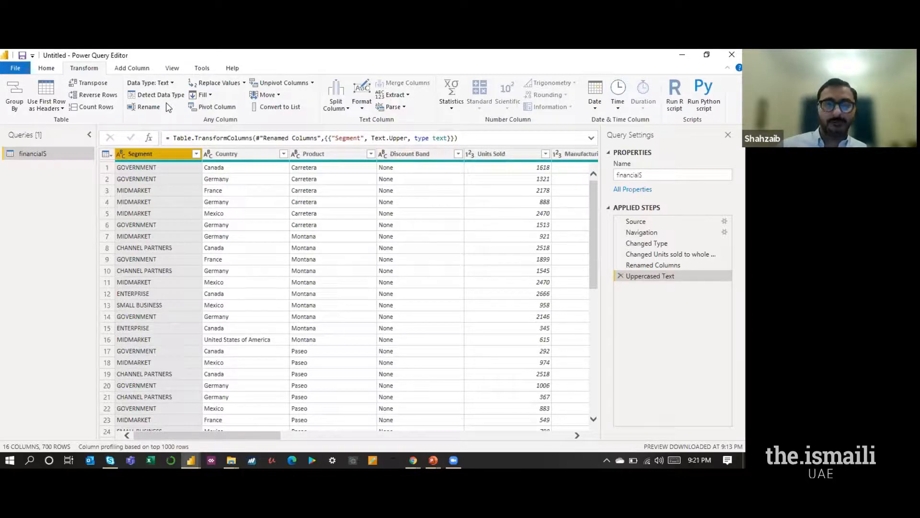
Filter the Product column to exclude Montana.
{"action": "left_click", "coordinate": [316, 154]}
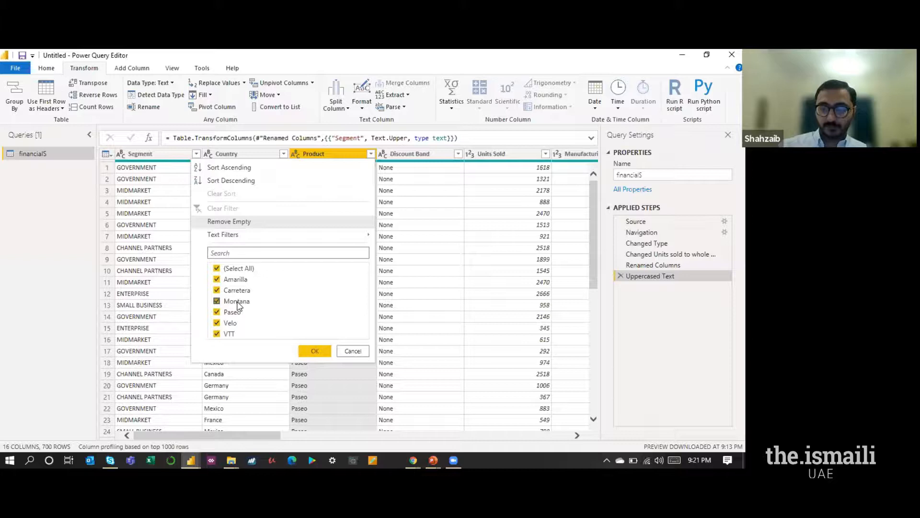
{"action": "left_click", "coordinate": [237, 302]}
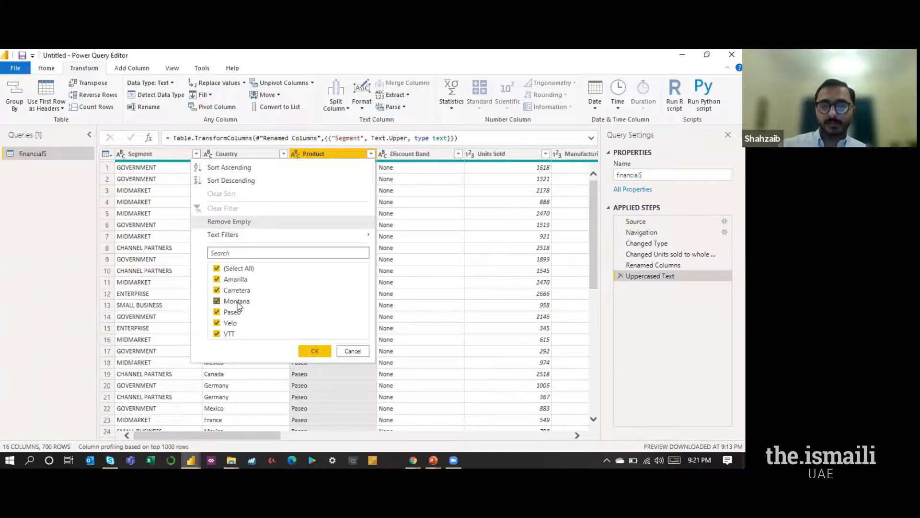
{"action": "left_click", "coordinate": [316, 351]}
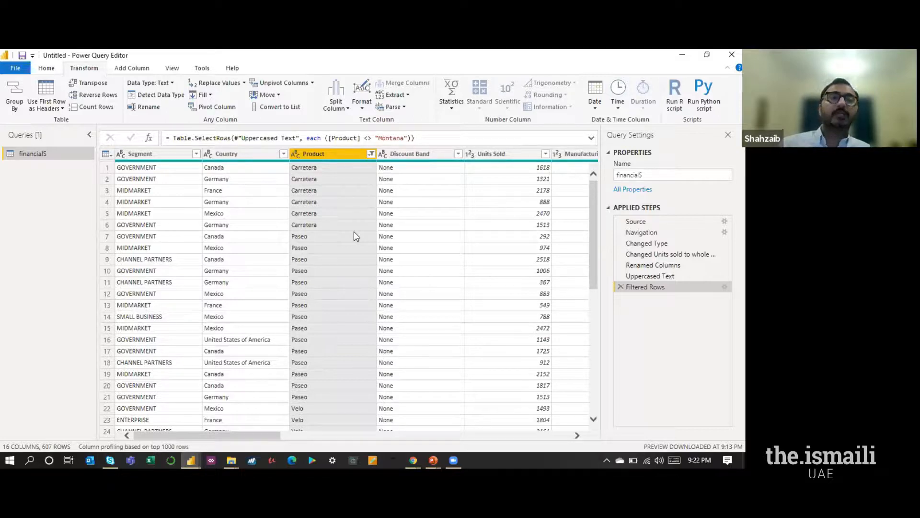
{"action": "left_click_drag", "start_coordinate": [249, 438], "coordinate": [530, 436]}
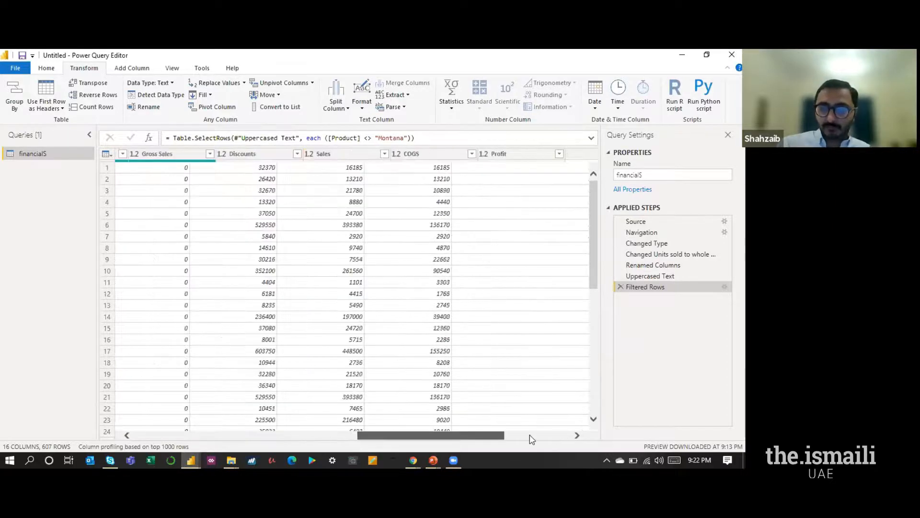
{"action": "left_click_drag", "start_coordinate": [435, 441], "coordinate": [297, 438]}
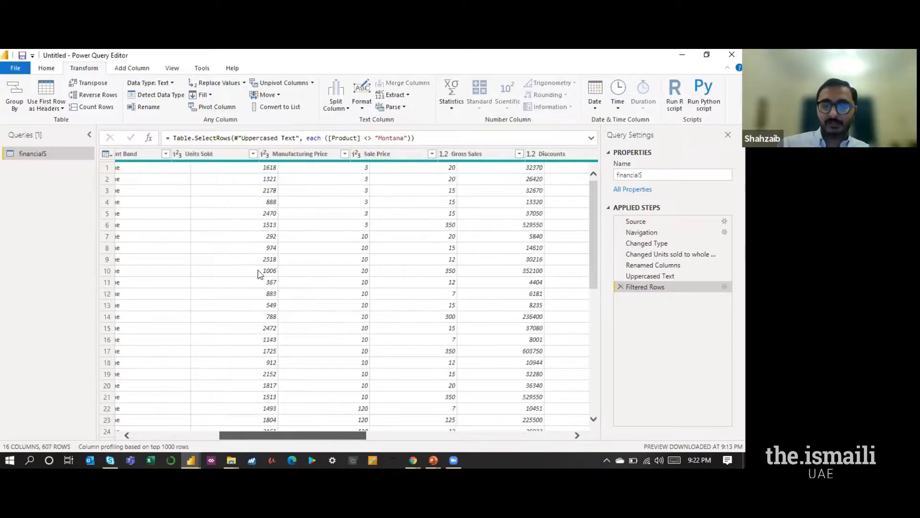
{"action": "left_click_drag", "start_coordinate": [258, 275], "coordinate": [209, 278]}
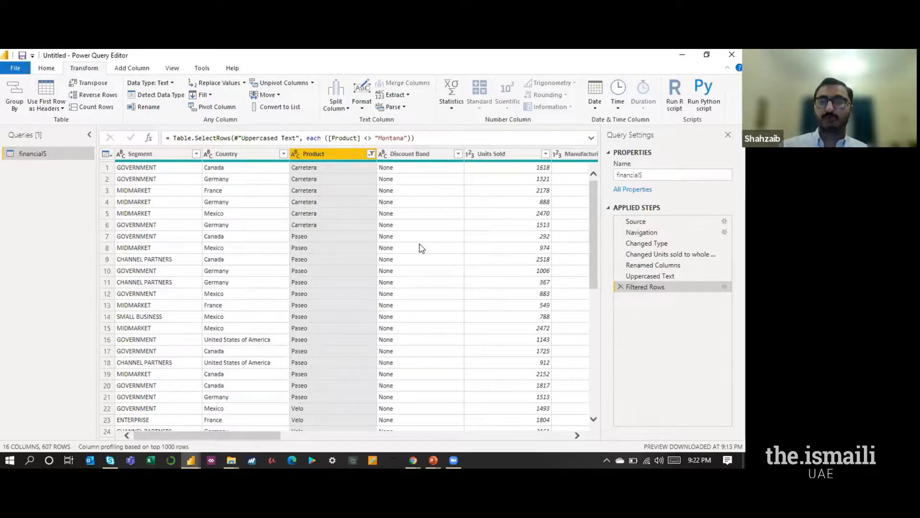
Try the Count Values statistic on the Segment column, and delete the applied step it adds.
{"action": "left_click", "coordinate": [162, 154]}
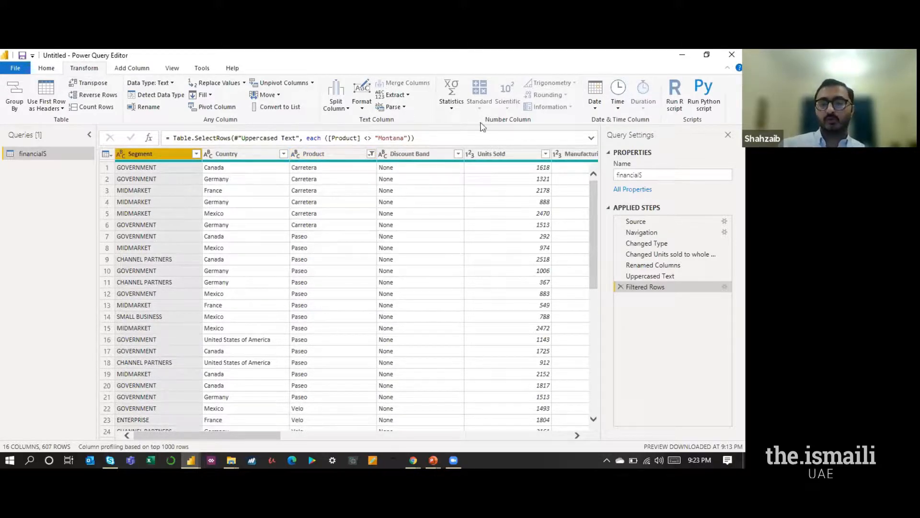
{"action": "left_click", "coordinate": [456, 110]}
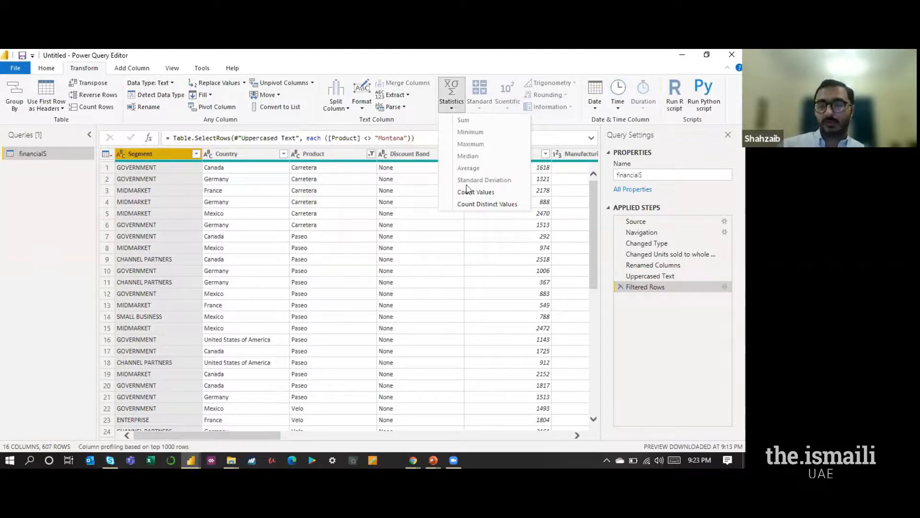
{"action": "left_click", "coordinate": [500, 193]}
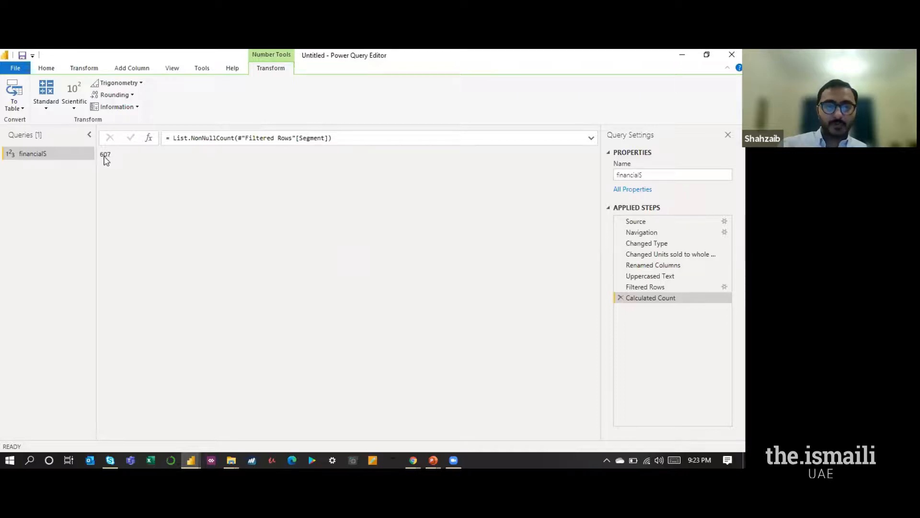
{"action": "left_click_drag", "start_coordinate": [104, 156], "coordinate": [115, 160]}
{"action": "left_click", "coordinate": [128, 156]}
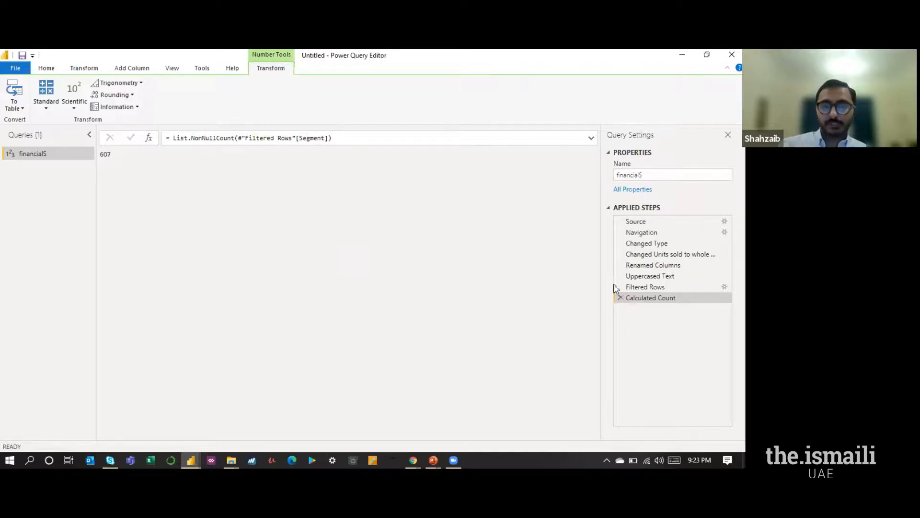
{"action": "left_click", "coordinate": [621, 298]}
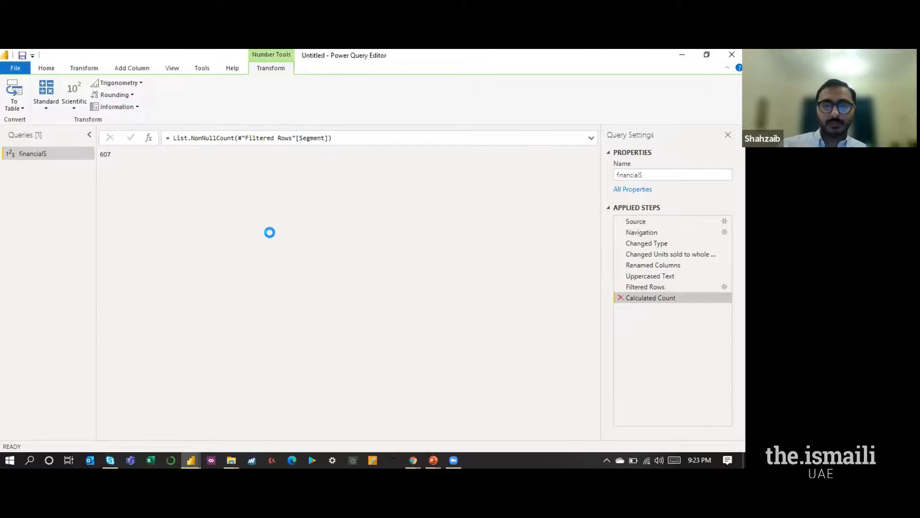
Repeat the Count Values calculation for Segment and remove the calculated count from the applied steps.
{"action": "left_click", "coordinate": [85, 69]}
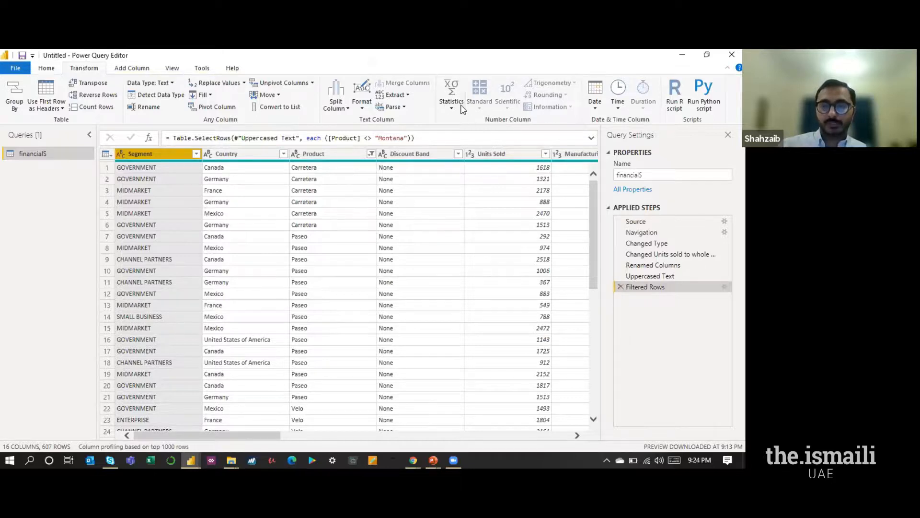
{"action": "left_click", "coordinate": [479, 192]}
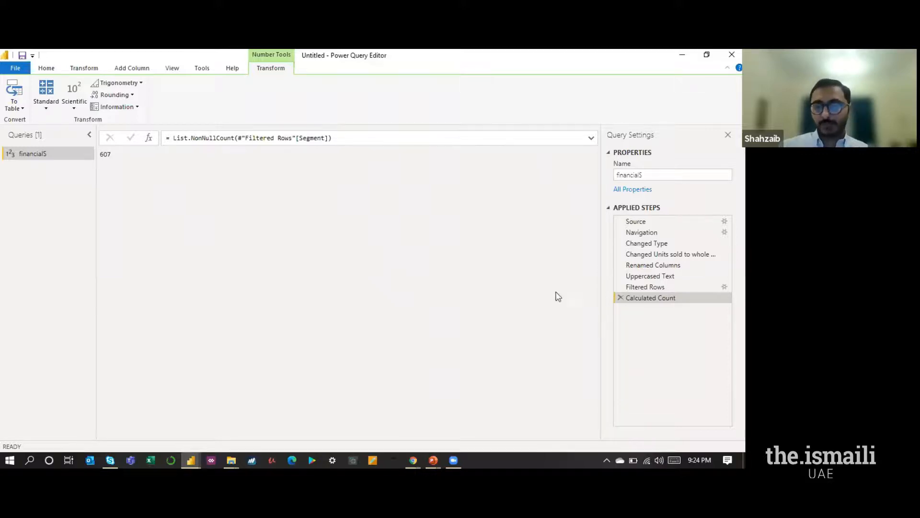
{"action": "left_click", "coordinate": [620, 299]}
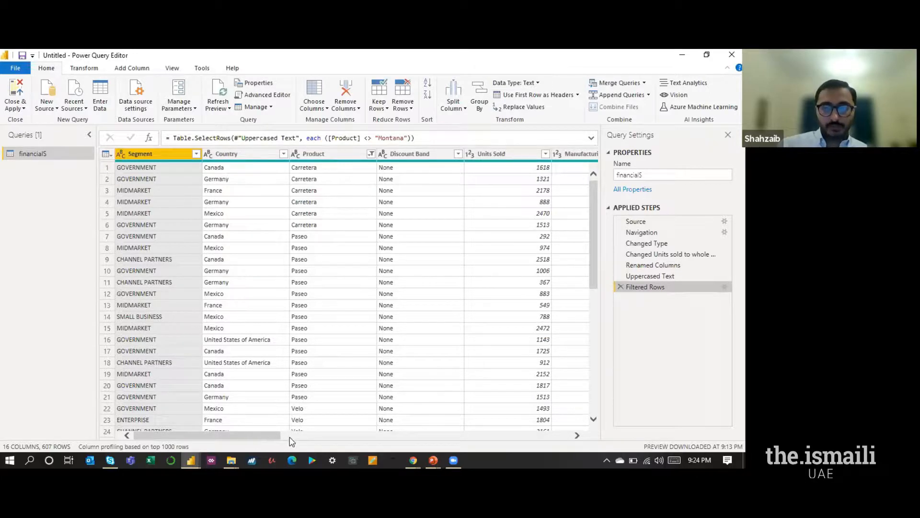
Review the data types available for the Units Sold column without changing its type.
{"action": "left_click", "coordinate": [311, 436]}
{"action": "left_click_drag", "start_coordinate": [281, 426], "coordinate": [302, 425]}
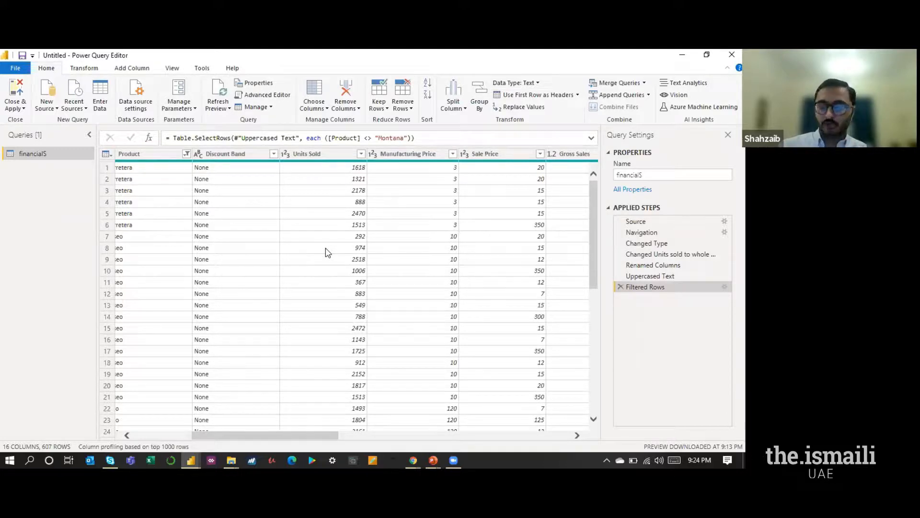
{"action": "left_click", "coordinate": [306, 157]}
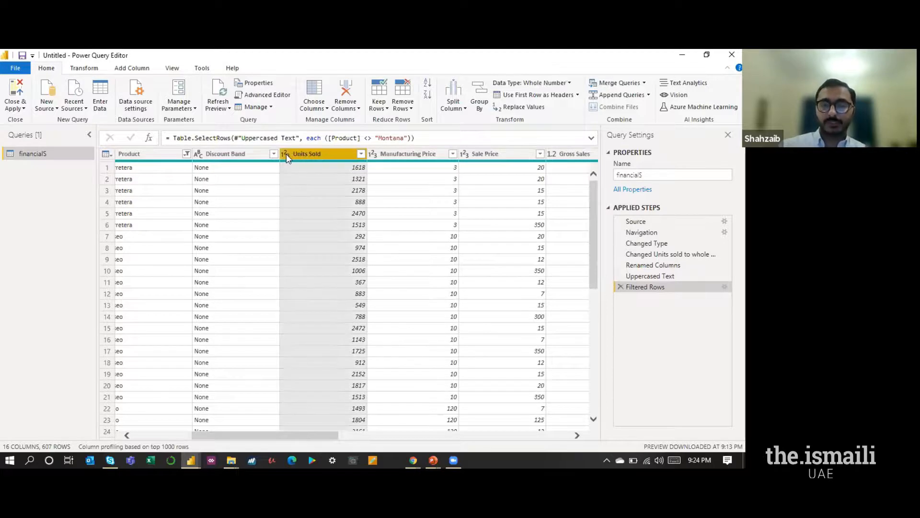
{"action": "left_click", "coordinate": [286, 153]}
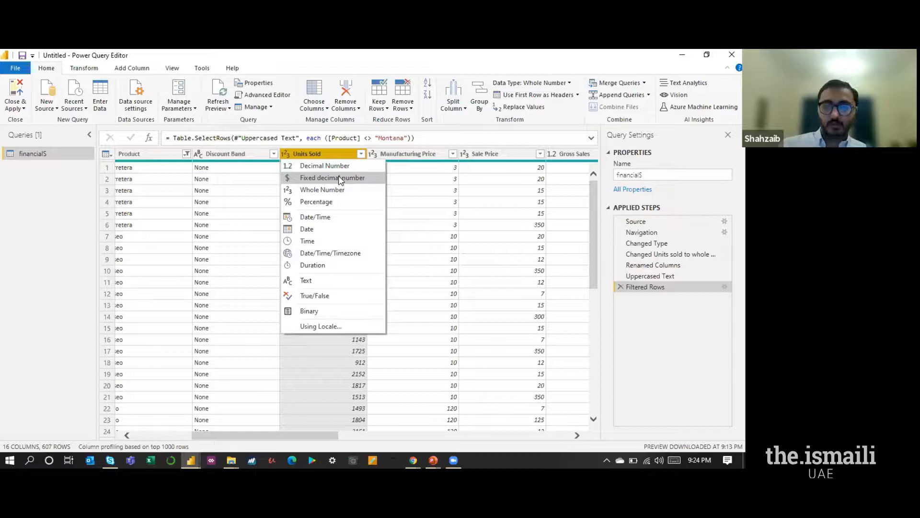
{"action": "left_click", "coordinate": [315, 154]}
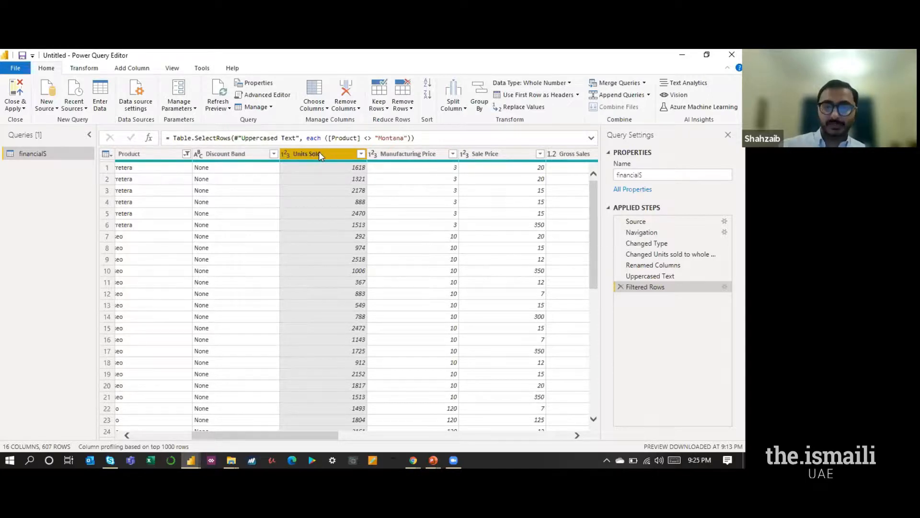
Examine the Statistics, Standard and Scientific calculations offered for the Units Sold column, and recheck its data type options.
{"action": "left_click", "coordinate": [83, 69]}
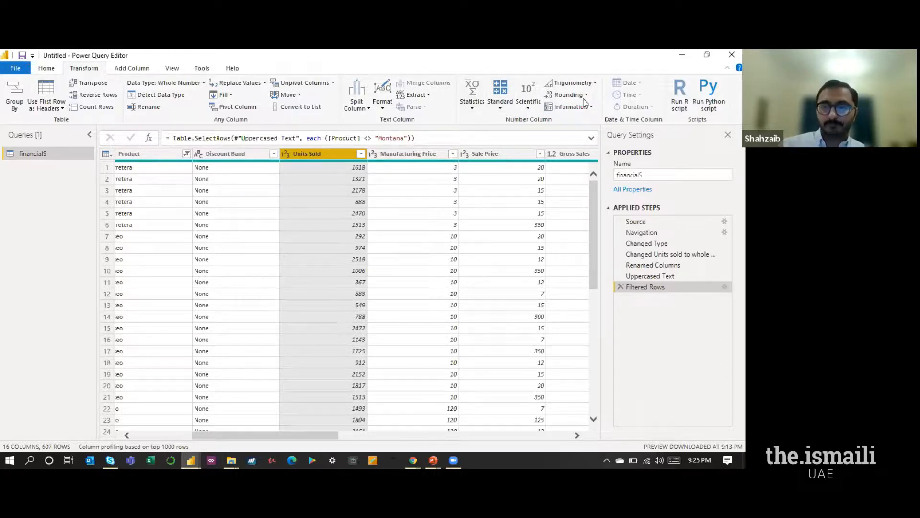
{"action": "left_click", "coordinate": [475, 109]}
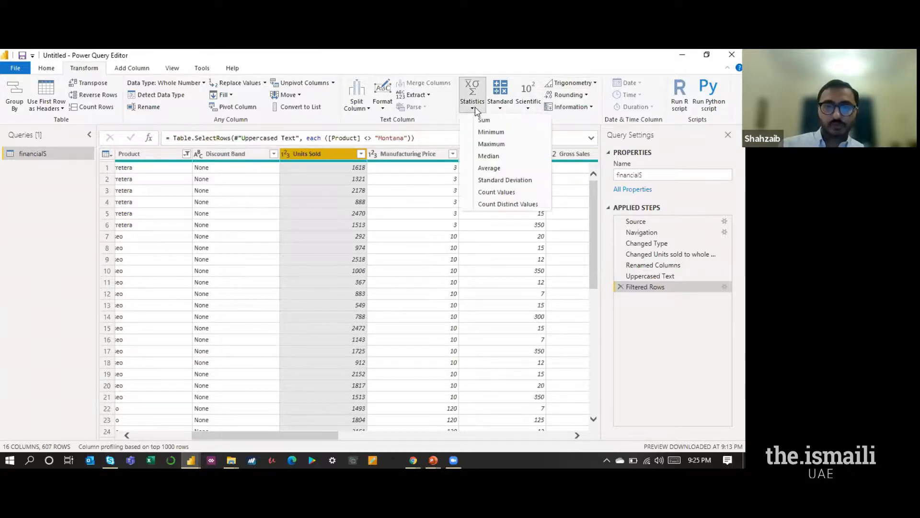
{"action": "left_click", "coordinate": [503, 109]}
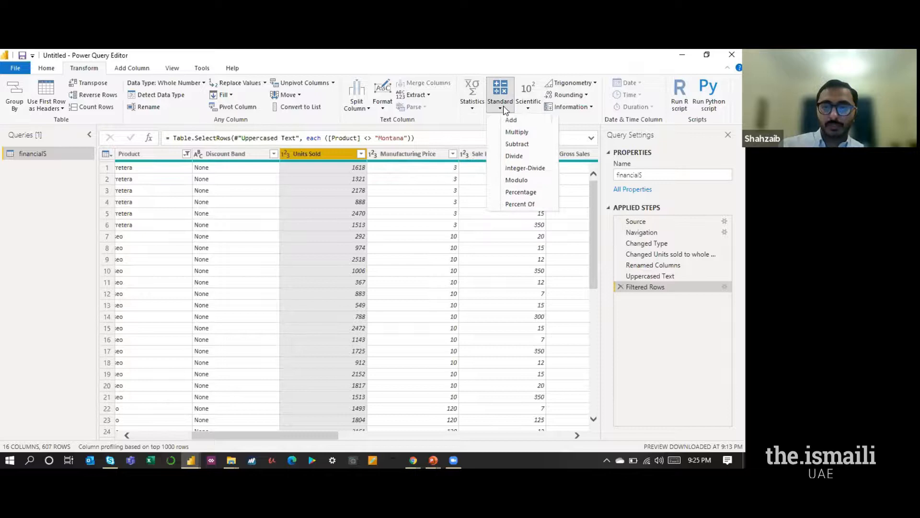
{"action": "left_click", "coordinate": [530, 109]}
{"action": "left_click", "coordinate": [530, 109]}
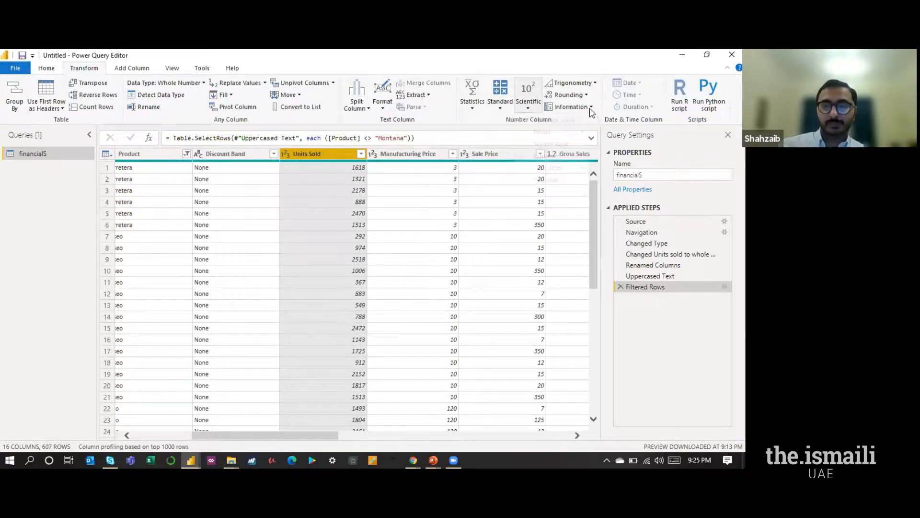
{"action": "left_click", "coordinate": [287, 154]}
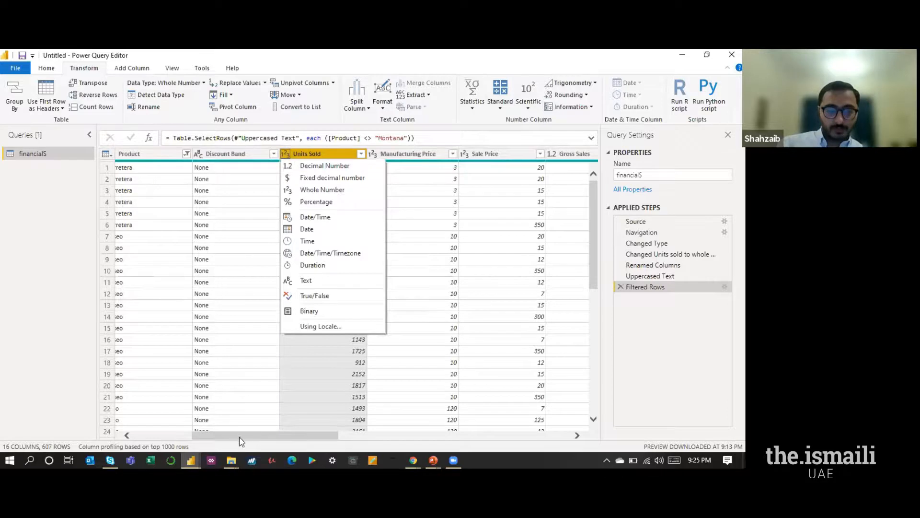
{"action": "left_click", "coordinate": [144, 439]}
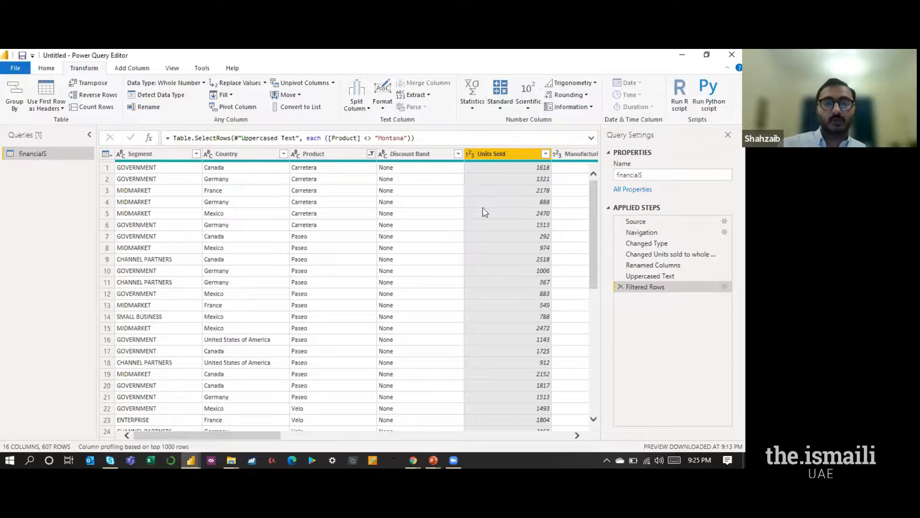
Apply the query changes and close Power Query Editor to load the financialS table into the report.
{"action": "left_click", "coordinate": [46, 68]}
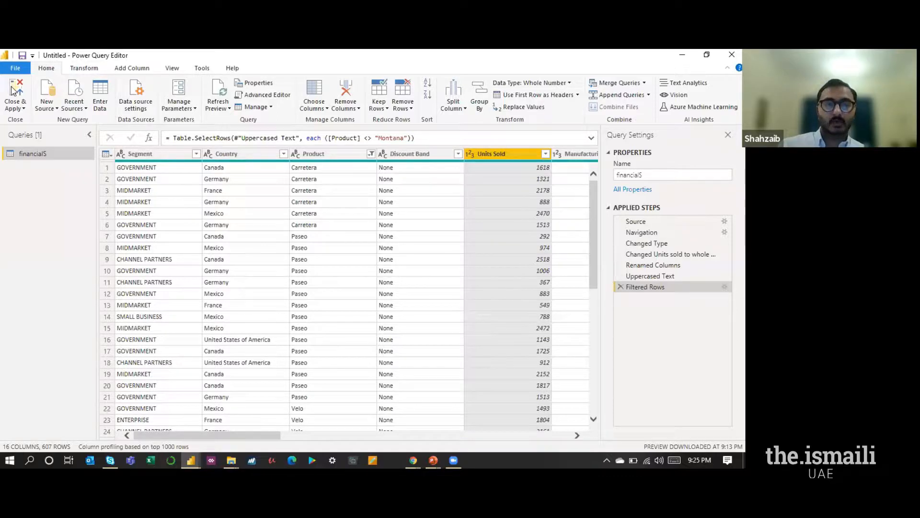
{"action": "left_click", "coordinate": [24, 109]}
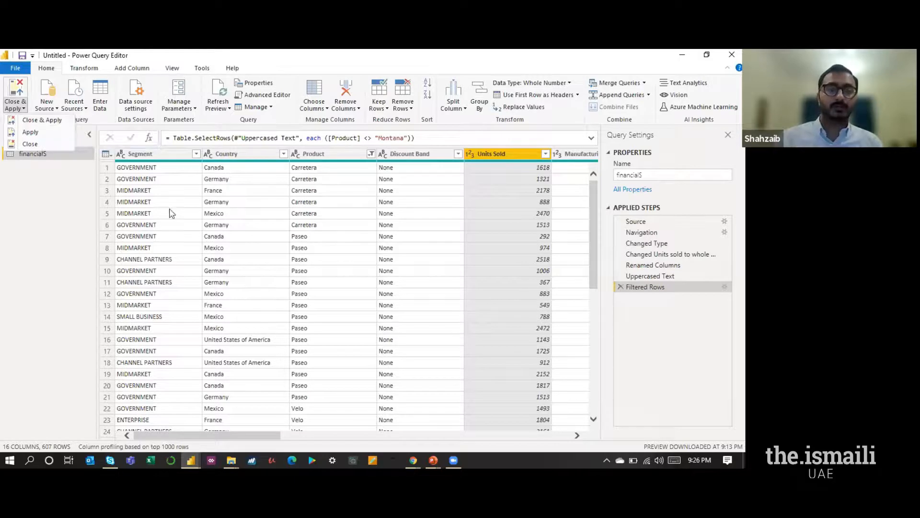
{"action": "left_click", "coordinate": [204, 224]}
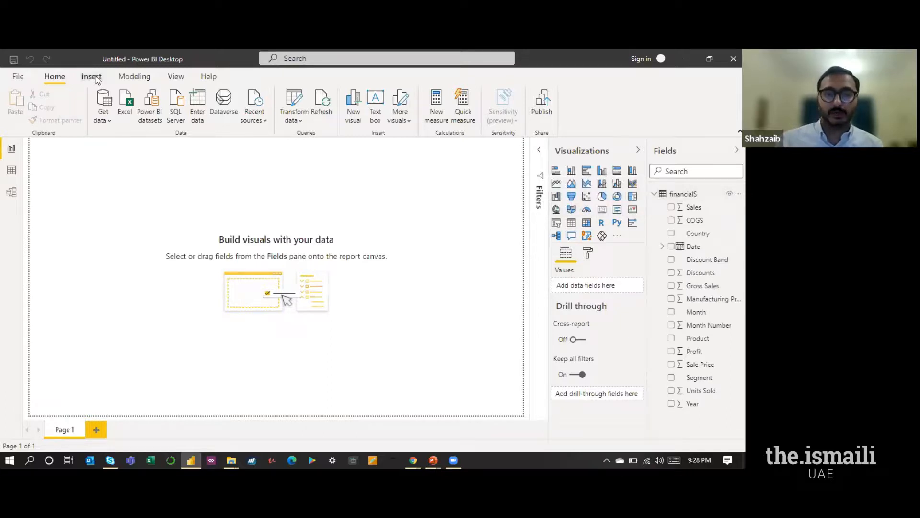
Examine the loaded financialS table in the model and data views, and return to the report view.
{"action": "left_click", "coordinate": [95, 78]}
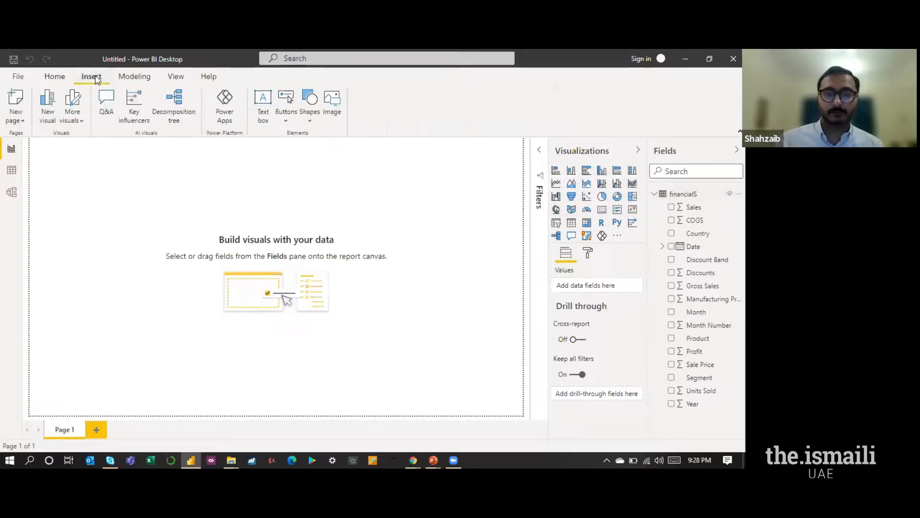
{"action": "left_click", "coordinate": [125, 83]}
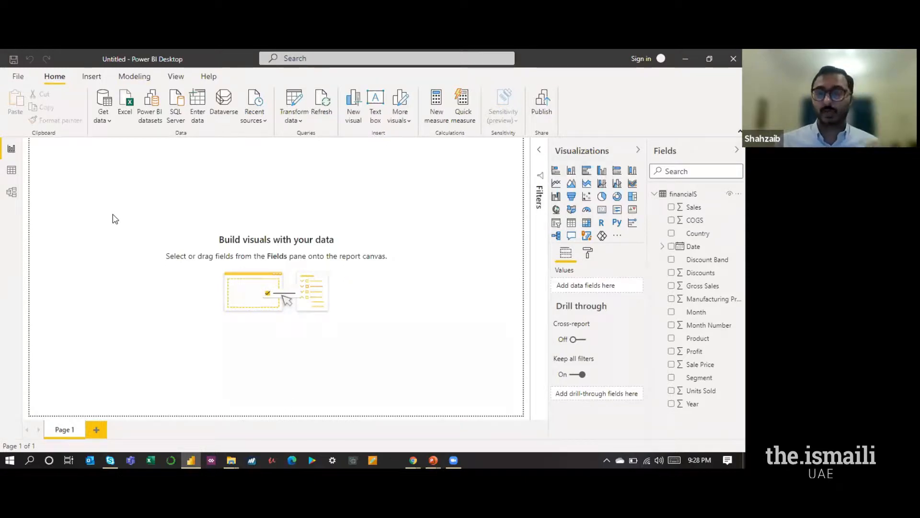
{"action": "left_click", "coordinate": [12, 193]}
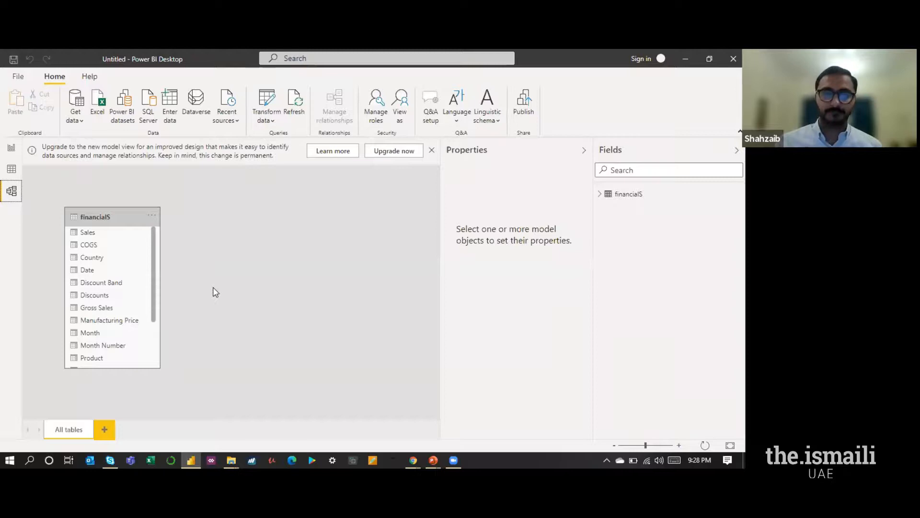
{"action": "left_click", "coordinate": [11, 170]}
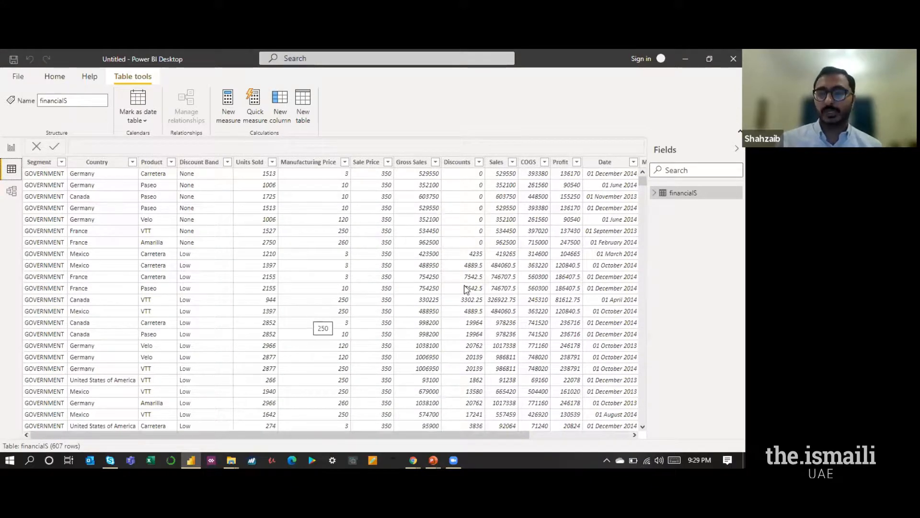
{"action": "left_click", "coordinate": [697, 192]}
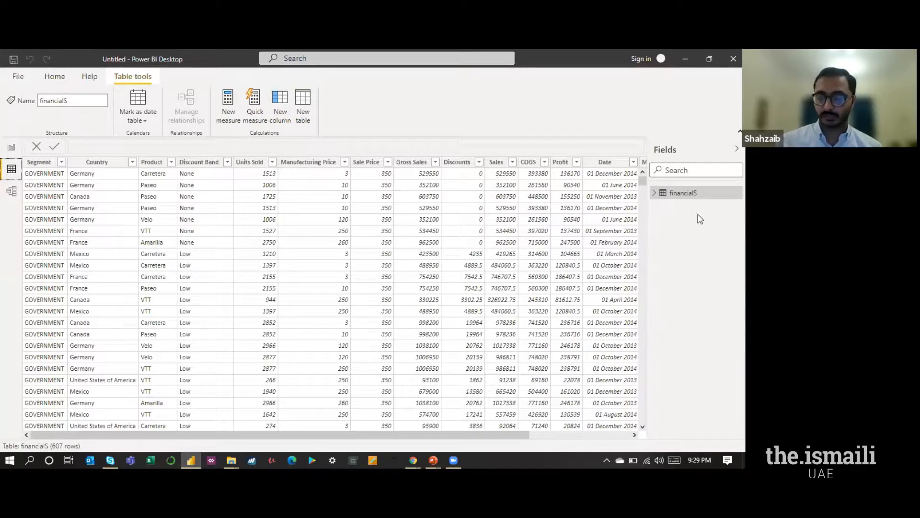
{"action": "left_click", "coordinate": [11, 149]}
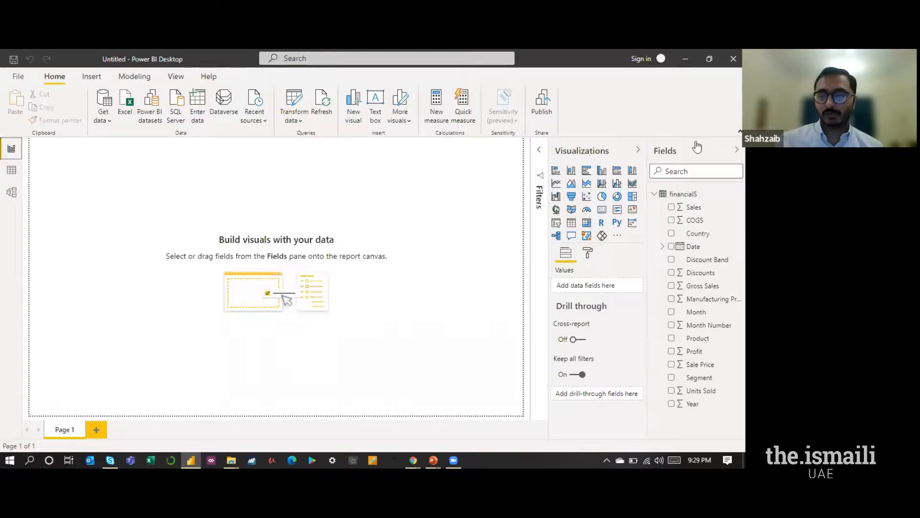
Review the fields of the financialS table and the page-level and all-pages filter areas in the report view.
{"action": "left_click", "coordinate": [671, 200]}
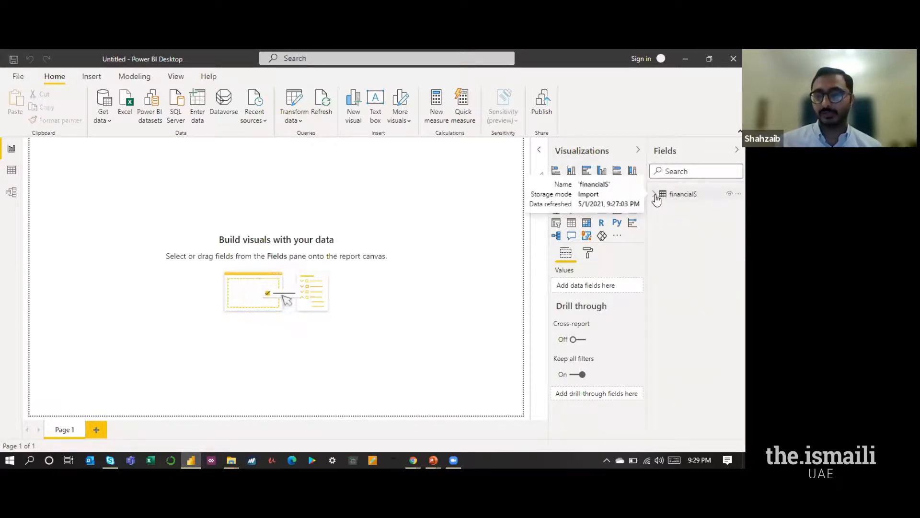
{"action": "left_click", "coordinate": [655, 195]}
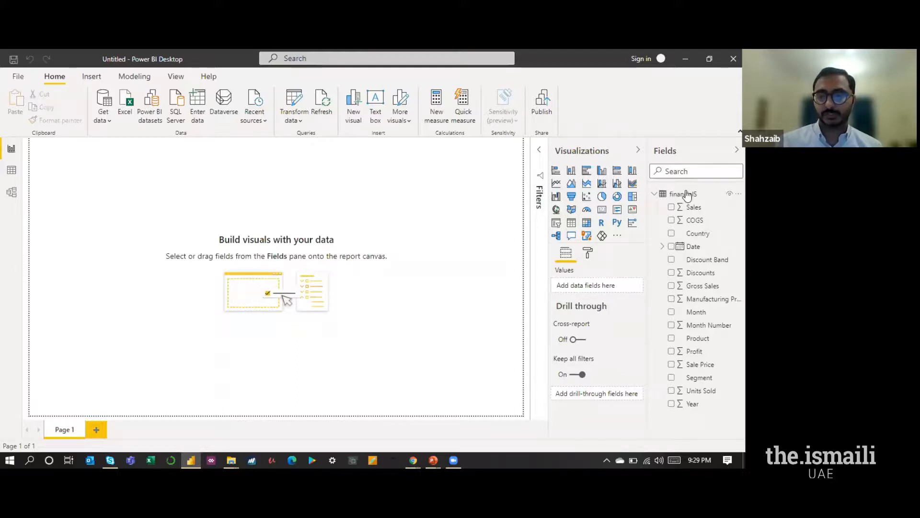
{"action": "mouse_move", "coordinate": [702, 195]}
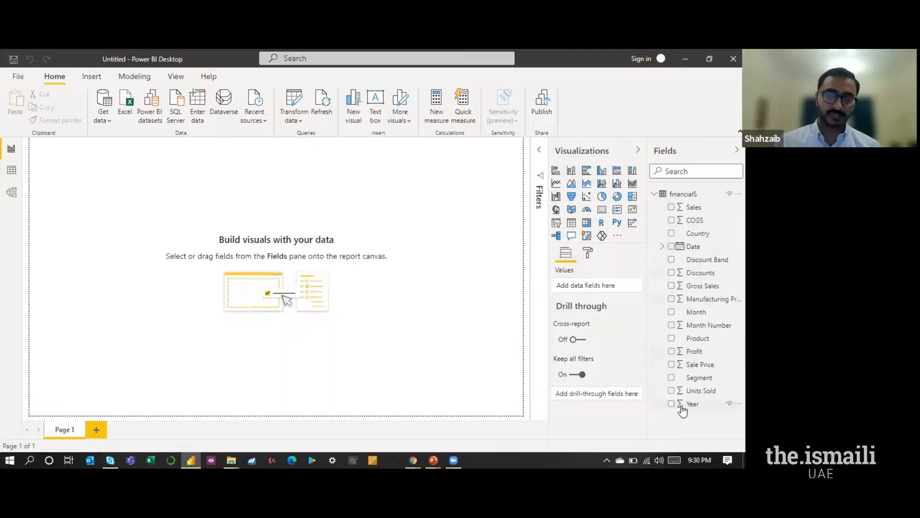
{"action": "left_click", "coordinate": [539, 152]}
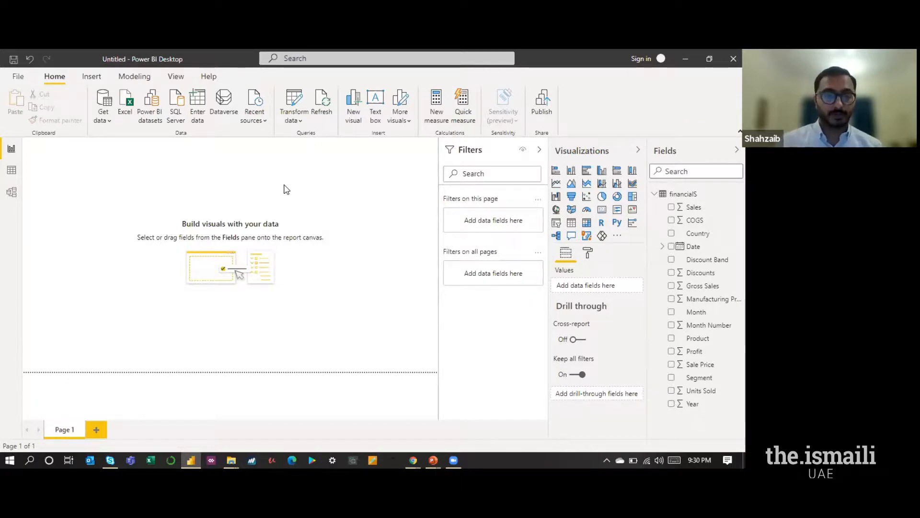
{"action": "left_click", "coordinate": [10, 173]}
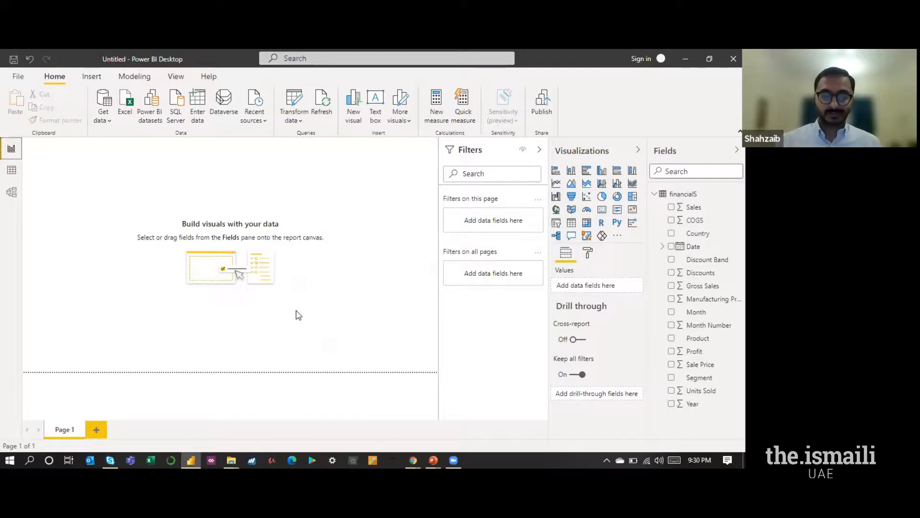
Switch to the PowerPoint slide show and present the slide on top Power BI visualisations with the laser pointer.
{"action": "left_click", "coordinate": [434, 457]}
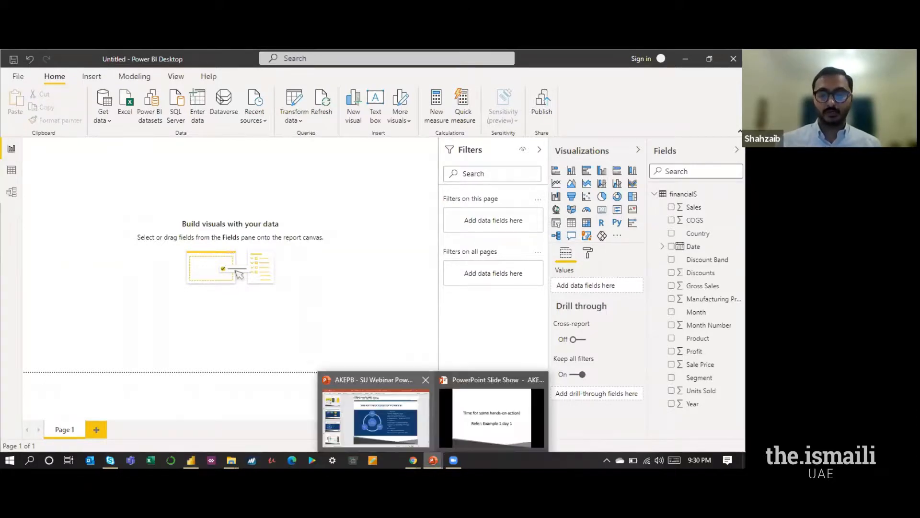
{"action": "left_click", "coordinate": [404, 411]}
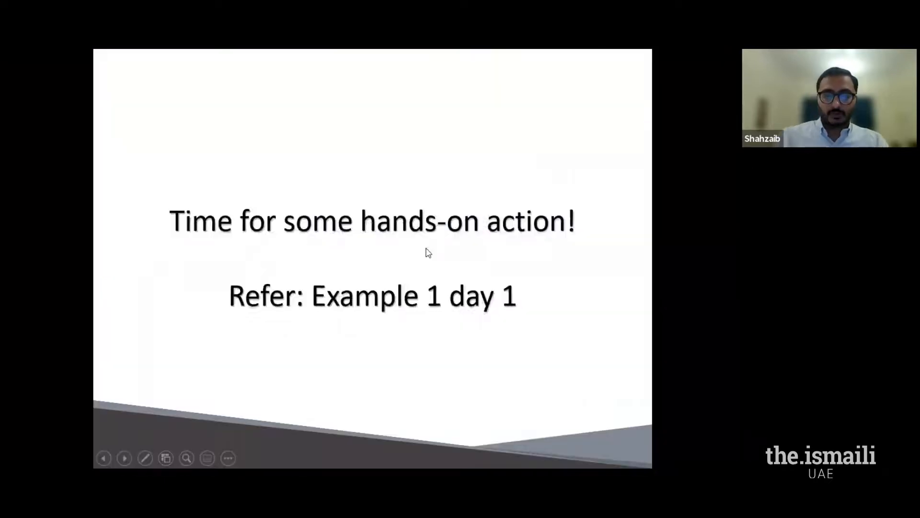
{"action": "left_click", "coordinate": [426, 249]}
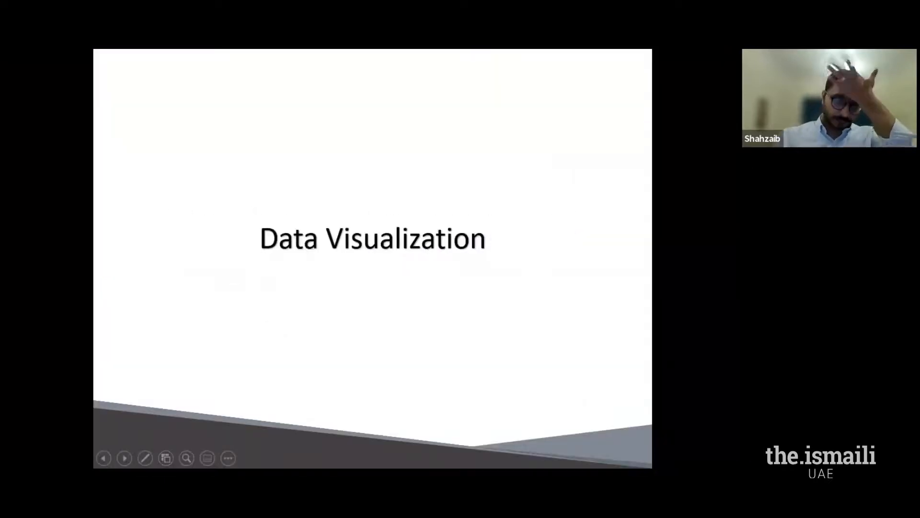
{"action": "key", "text": "Right"}
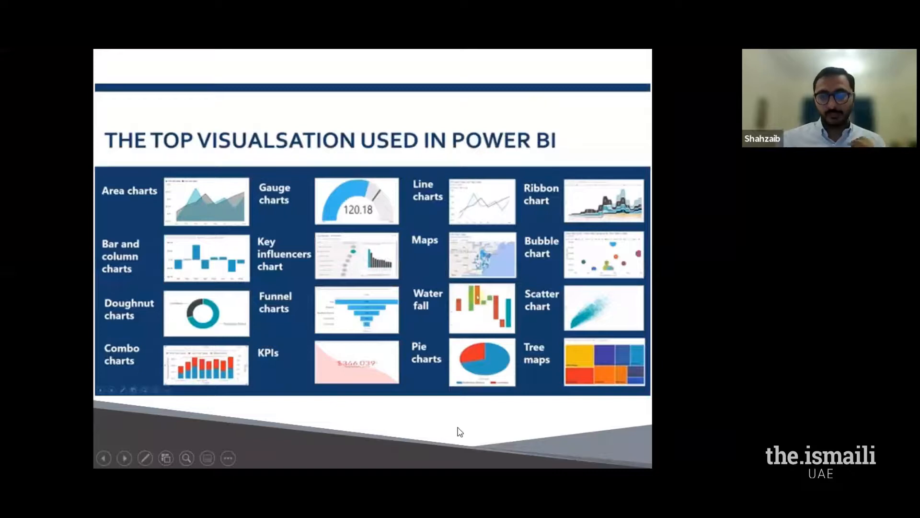
{"action": "left_click", "coordinate": [145, 458]}
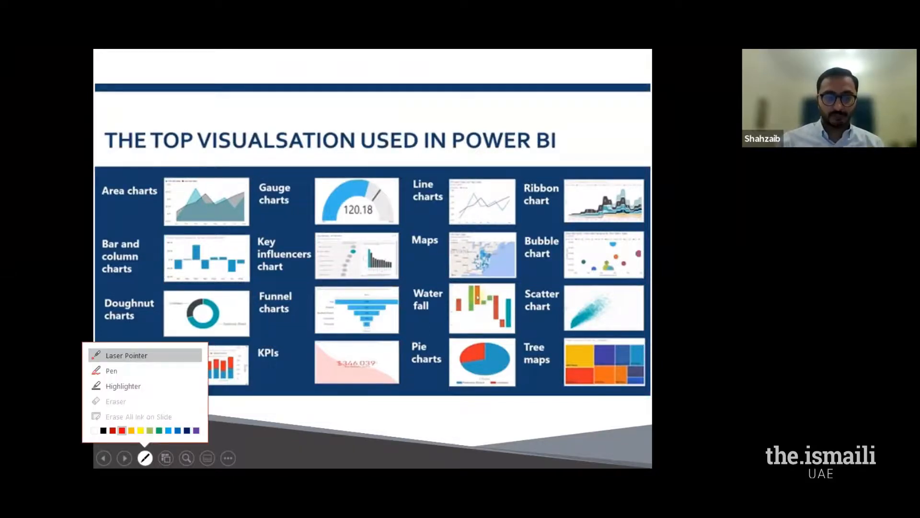
{"action": "left_click", "coordinate": [127, 355]}
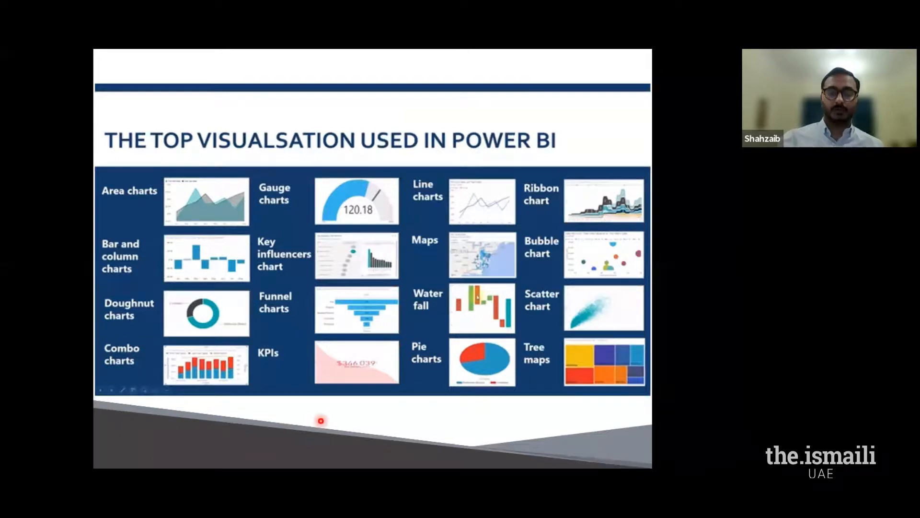
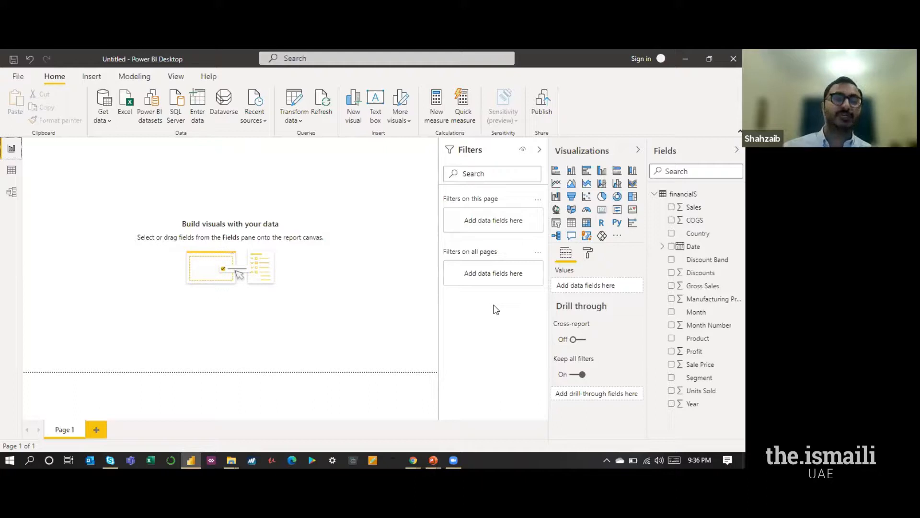
Back in Power BI Desktop, collapse the Filters pane and ribbon, and place a Profit column chart near the middle of the report canvas.
{"action": "left_click", "coordinate": [539, 151]}
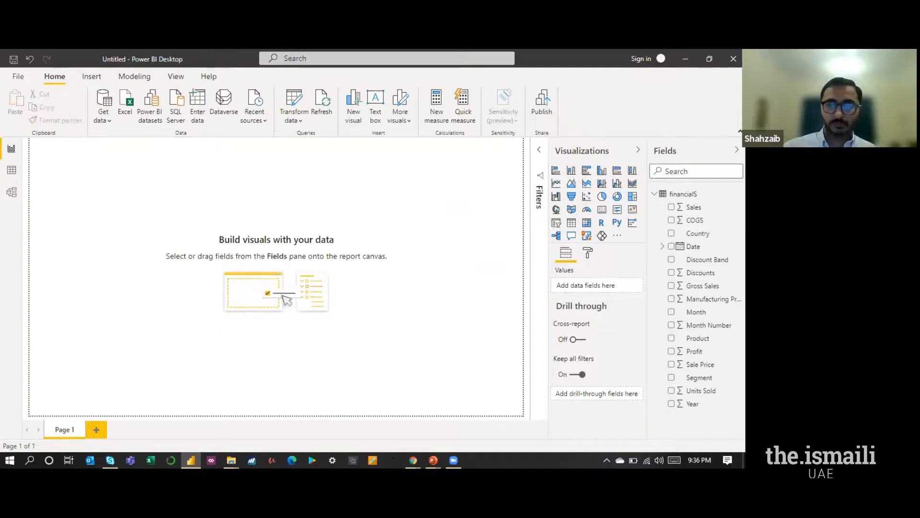
{"action": "left_click", "coordinate": [740, 131]}
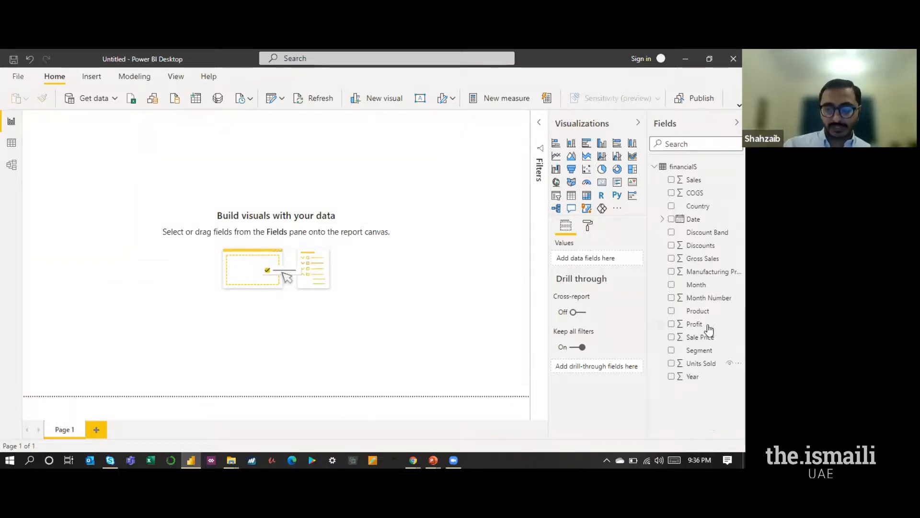
{"action": "left_click", "coordinate": [671, 324]}
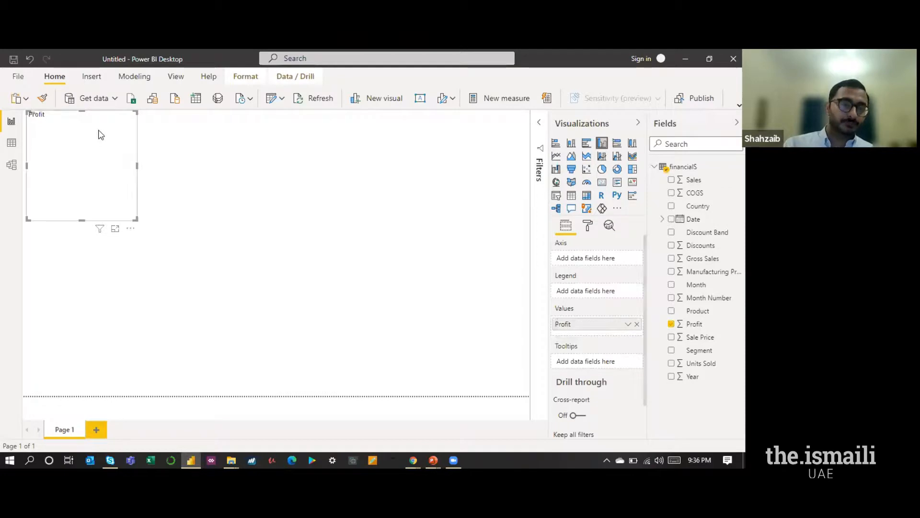
{"action": "left_click_drag", "start_coordinate": [86, 118], "coordinate": [253, 189]}
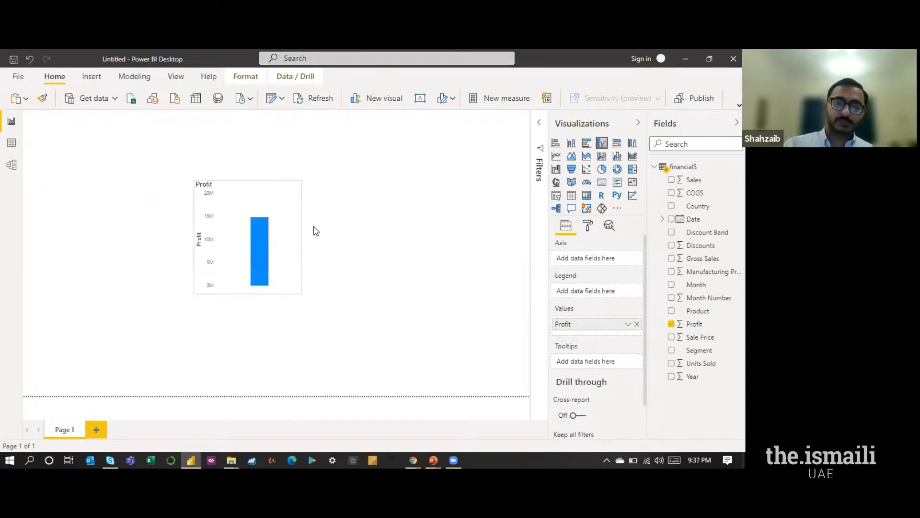
Widen and heighten the Profit column chart, add the Date field to its axis, and shift it toward the page's upper-left area.
{"action": "left_click_drag", "start_coordinate": [302, 237], "coordinate": [422, 243]}
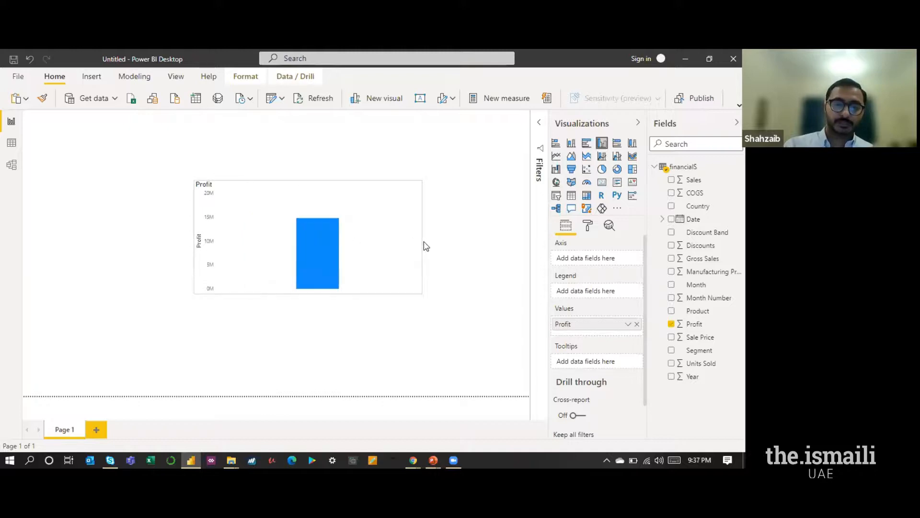
{"action": "left_click_drag", "start_coordinate": [308, 294], "coordinate": [308, 351]}
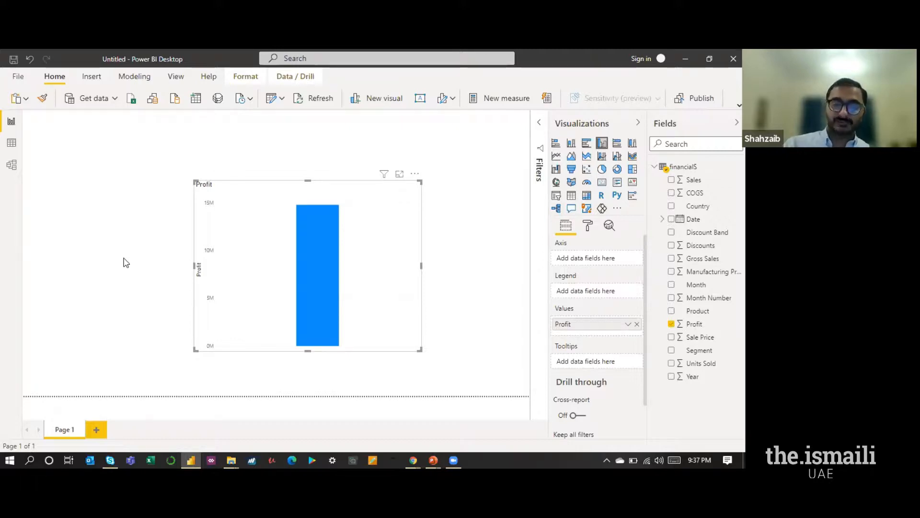
{"action": "left_click", "coordinate": [671, 220]}
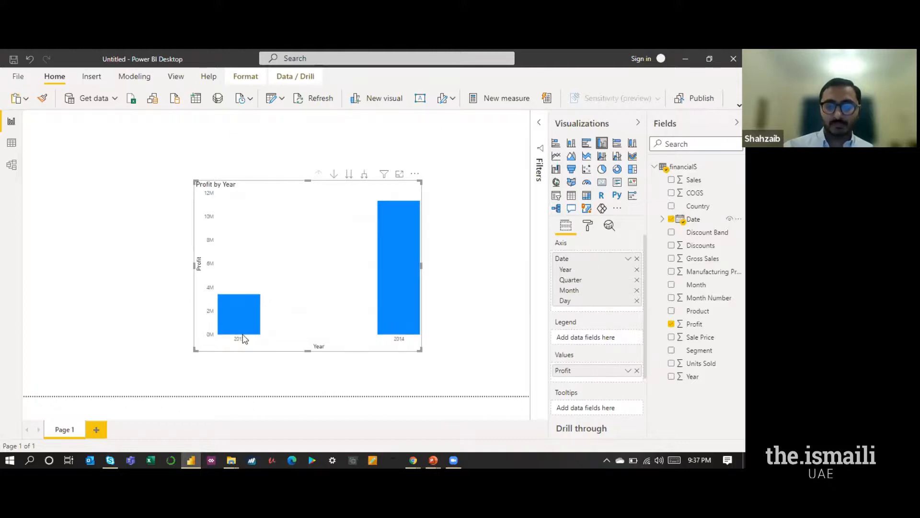
{"action": "mouse_move", "coordinate": [240, 322]}
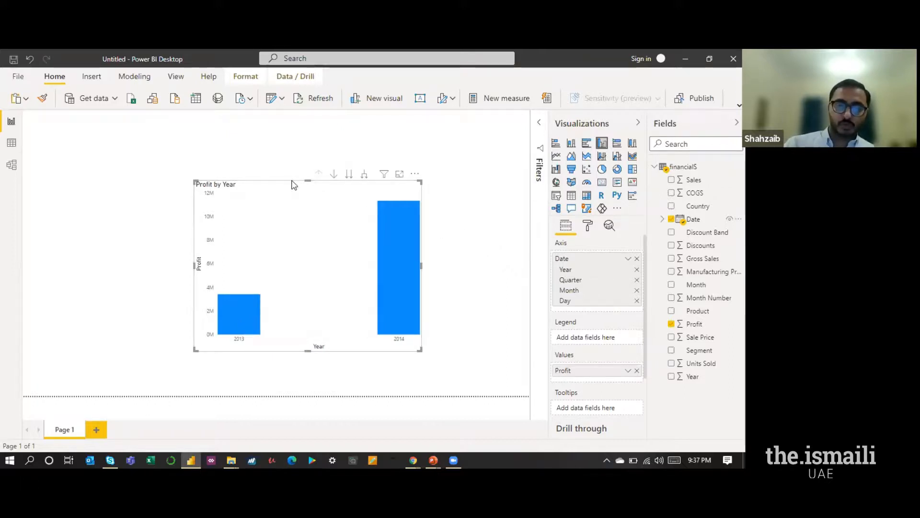
{"action": "left_click_drag", "start_coordinate": [345, 235], "coordinate": [301, 191]}
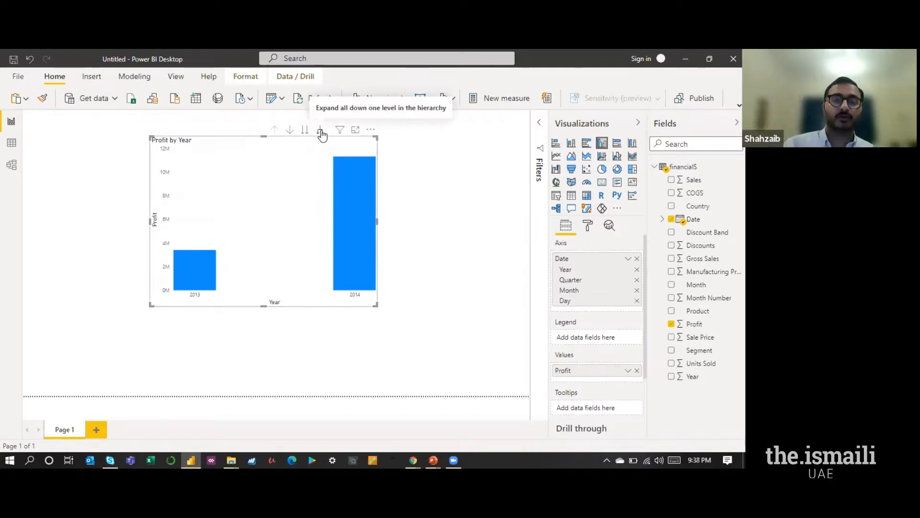
Expand the column chart's date hierarchy down to quarters and months, and drill back up to the year level.
{"action": "left_click", "coordinate": [321, 130]}
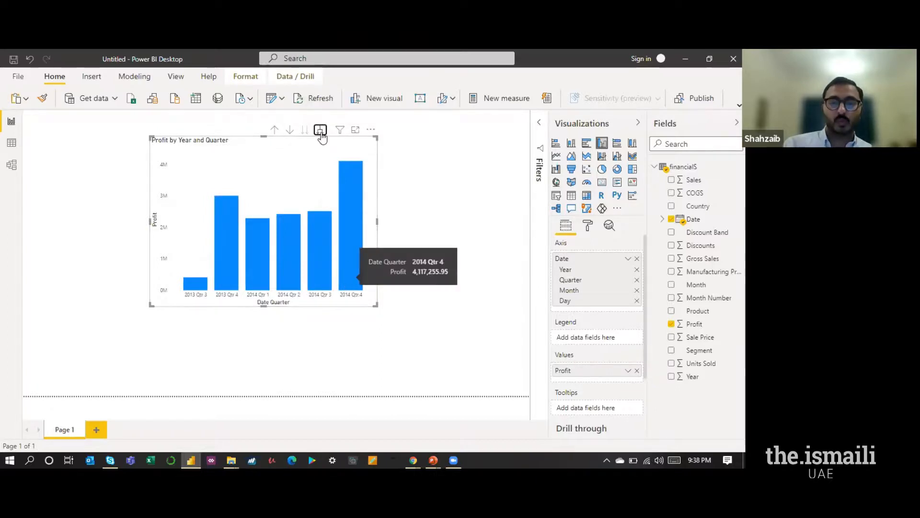
{"action": "left_click", "coordinate": [320, 131]}
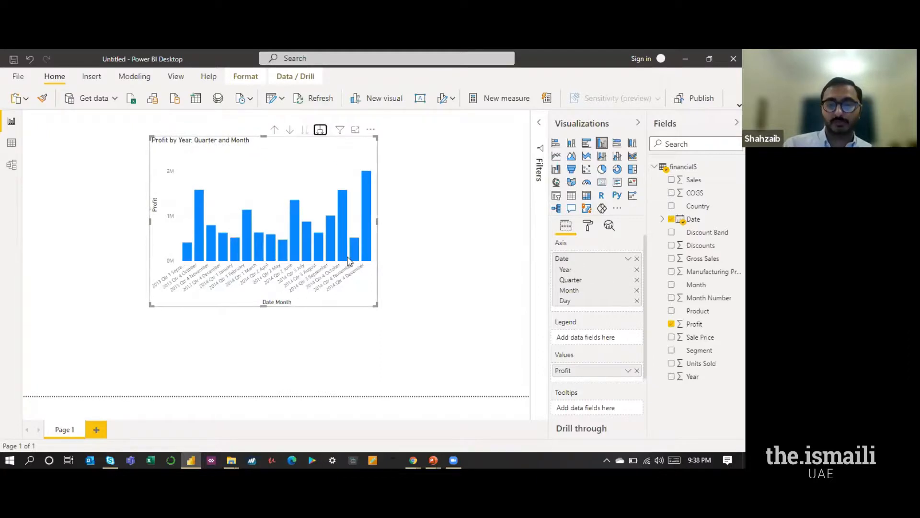
{"action": "left_click", "coordinate": [275, 130]}
{"action": "left_click", "coordinate": [275, 130]}
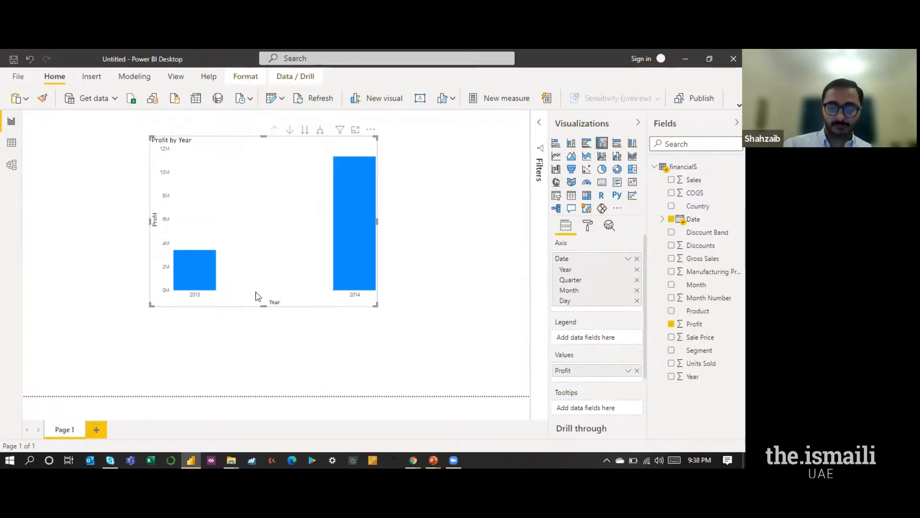
Use the plain Date field on the Profit chart's axis instead of the date hierarchy.
{"action": "key", "text": "ctrl+z"}
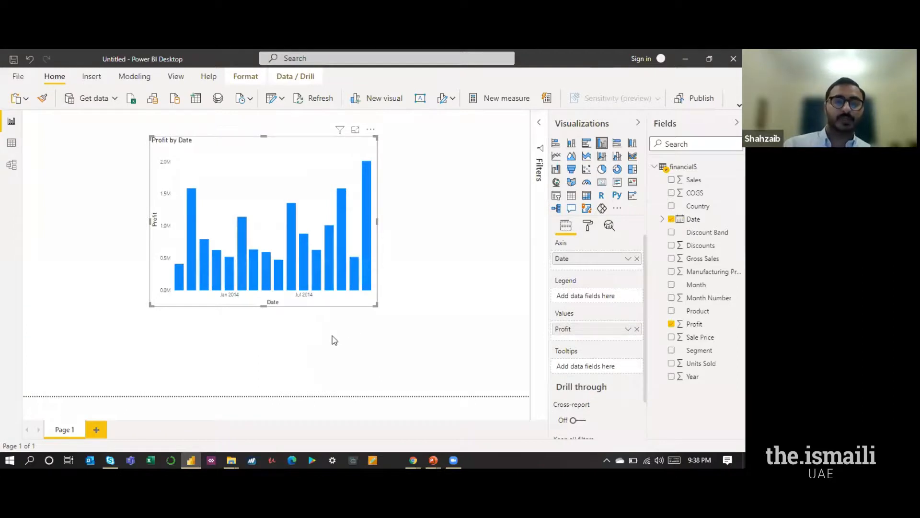
{"action": "left_click", "coordinate": [407, 184]}
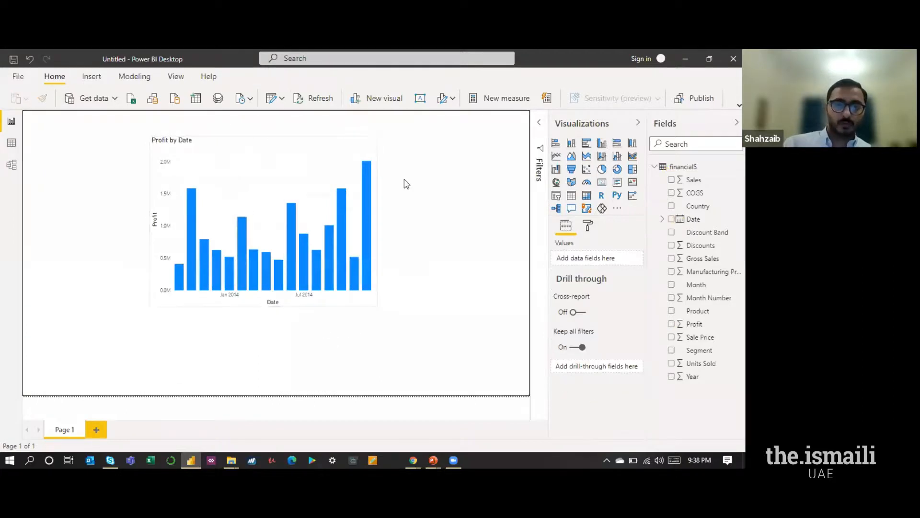
{"action": "left_click", "coordinate": [375, 192]}
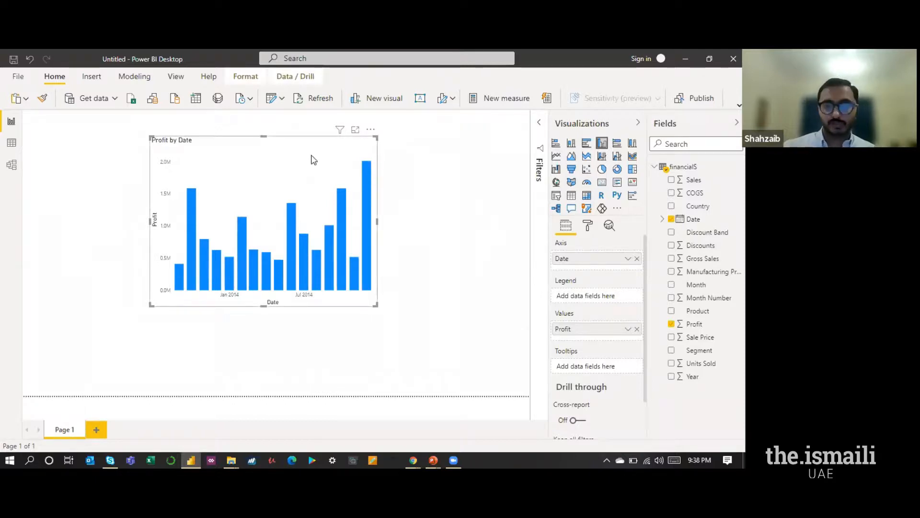
Convert the Profit by Date column chart to a line chart and widen it to the right.
{"action": "left_click", "coordinate": [558, 157]}
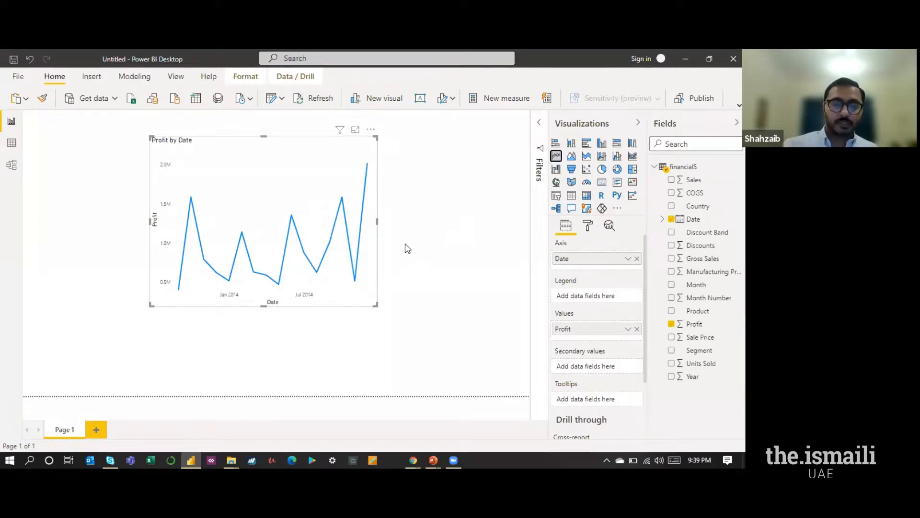
{"action": "left_click_drag", "start_coordinate": [378, 222], "coordinate": [447, 225]}
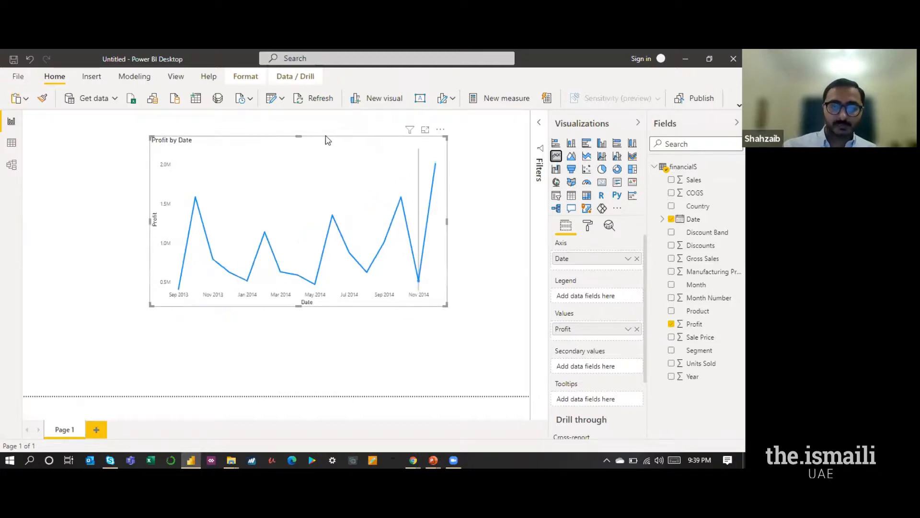
{"action": "left_click", "coordinate": [276, 133]}
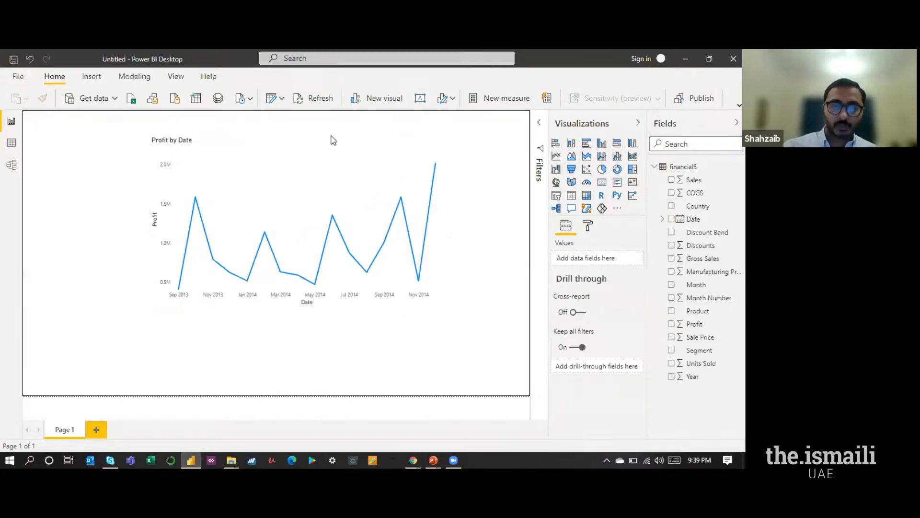
{"action": "left_click", "coordinate": [333, 139]}
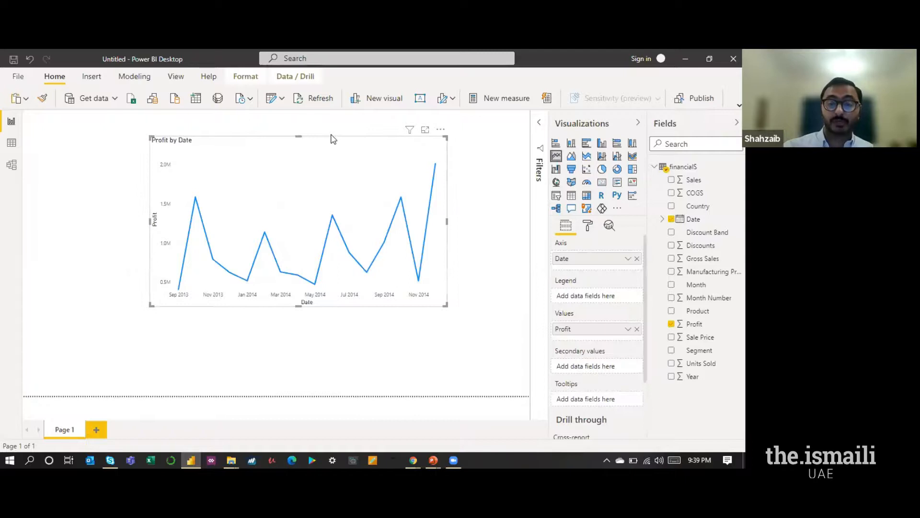
{"action": "left_click", "coordinate": [331, 136]}
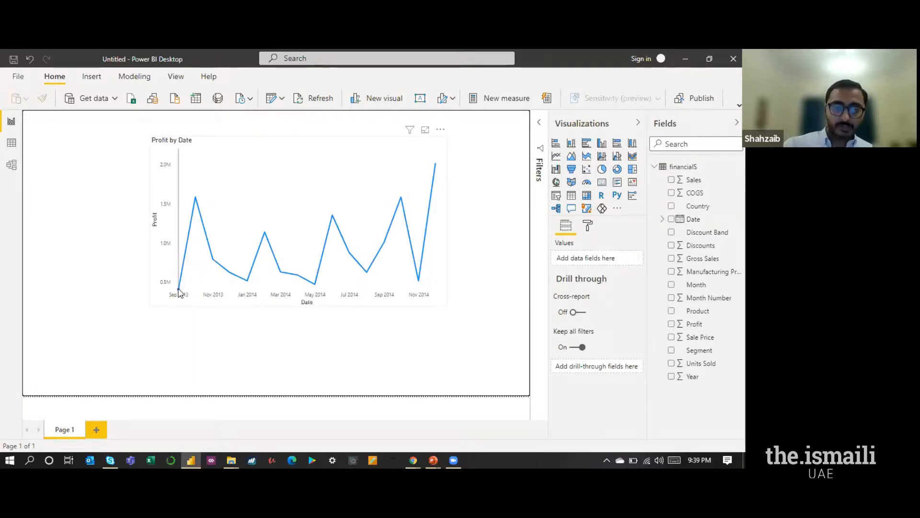
Examine the profit values at individual dates along the line chart, from September 2013 to December 2014.
{"action": "mouse_move", "coordinate": [179, 292]}
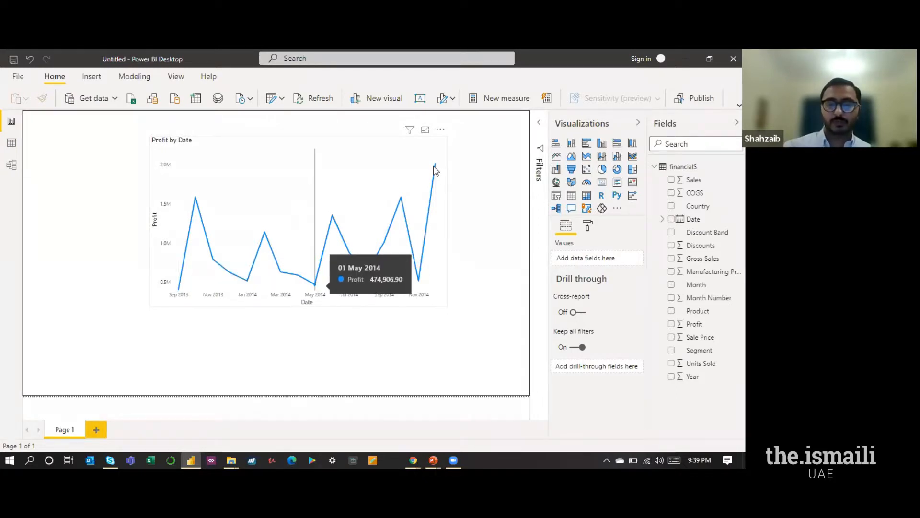
{"action": "mouse_move", "coordinate": [435, 170]}
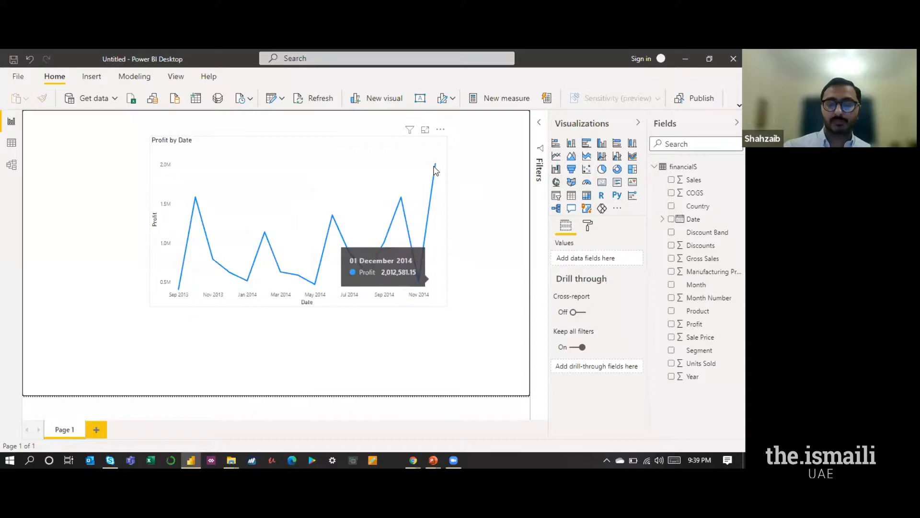
{"action": "left_click", "coordinate": [285, 139]}
{"action": "left_click", "coordinate": [190, 133]}
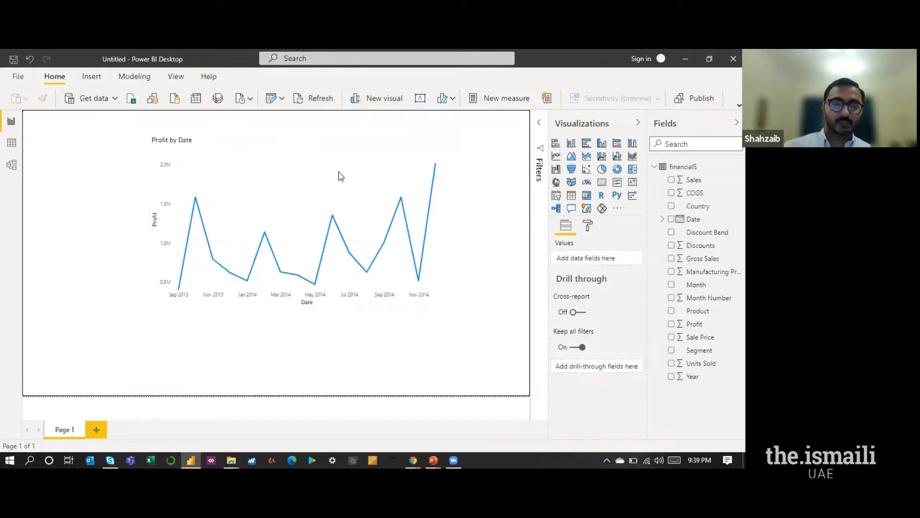
{"action": "left_click", "coordinate": [224, 142]}
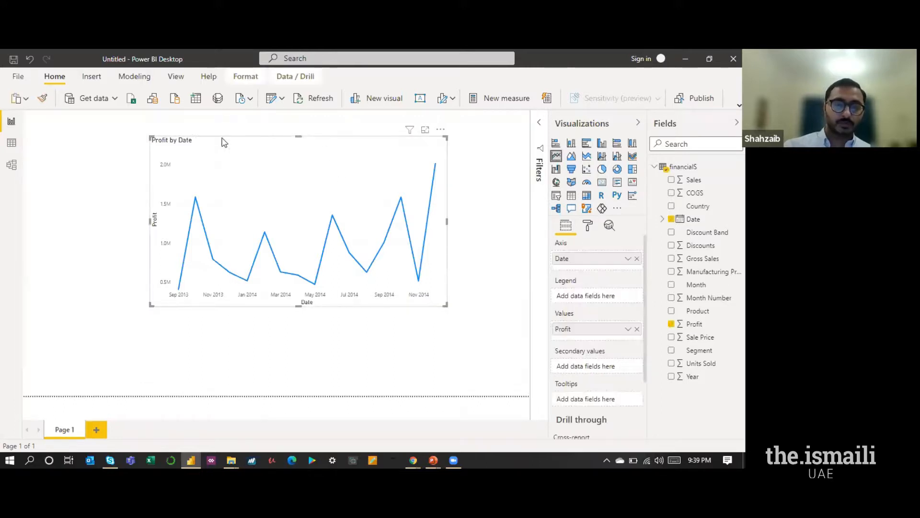
{"action": "left_click", "coordinate": [179, 140]}
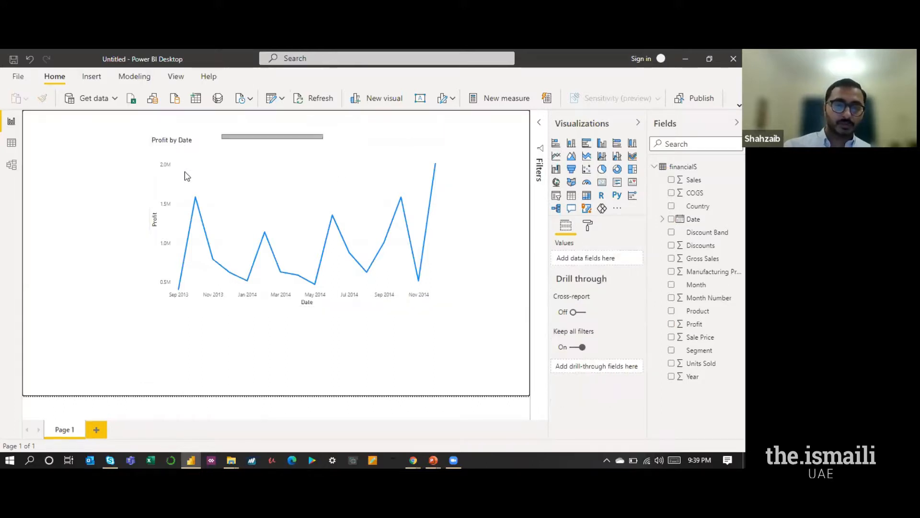
{"action": "left_click", "coordinate": [151, 173]}
{"action": "left_click", "coordinate": [66, 165]}
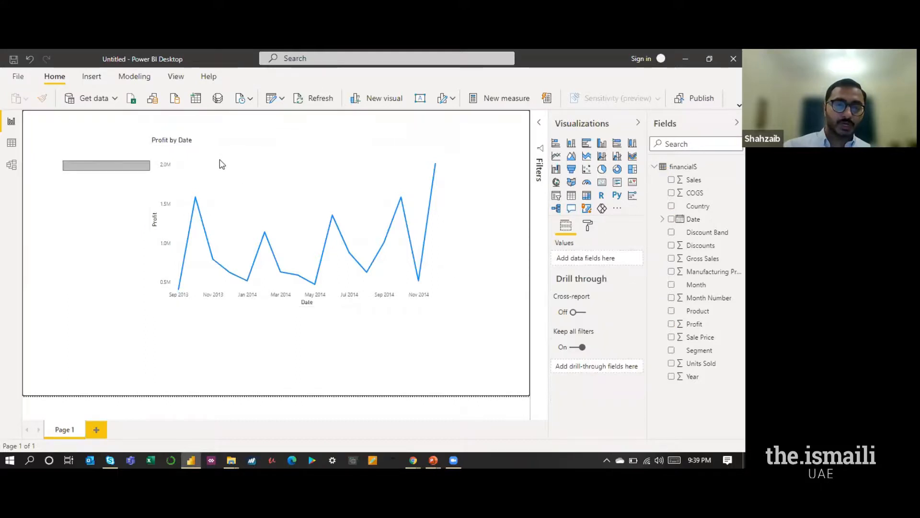
Move the Profit by Date line chart into the upper-left corner of the report page.
{"action": "left_click_drag", "start_coordinate": [187, 141], "coordinate": [67, 96]}
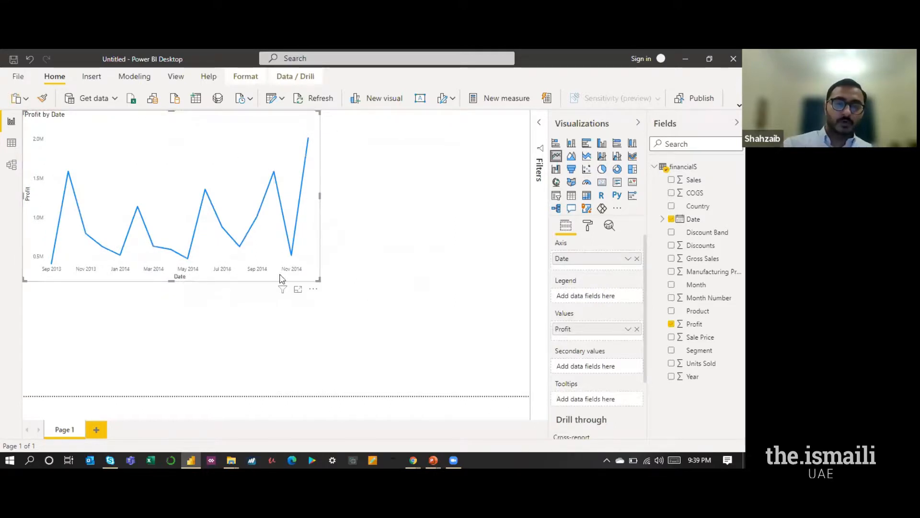
{"action": "left_click", "coordinate": [259, 296]}
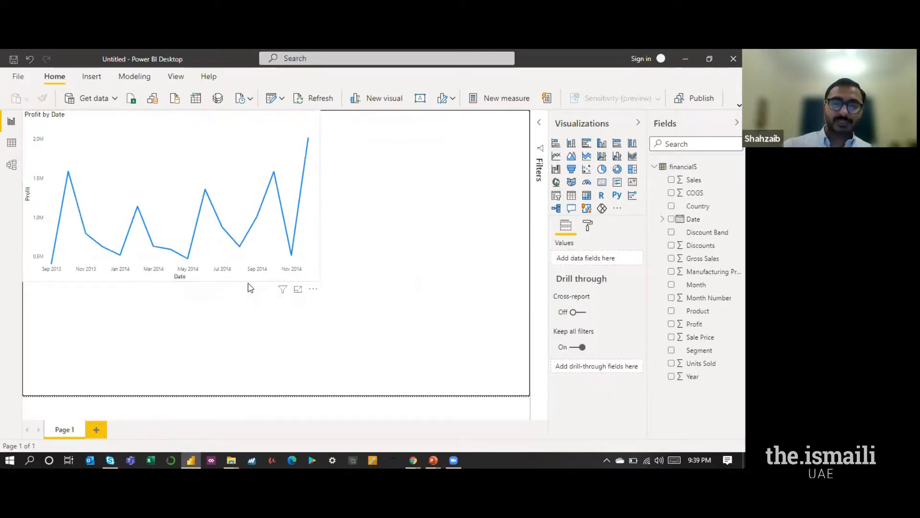
{"action": "left_click", "coordinate": [248, 286]}
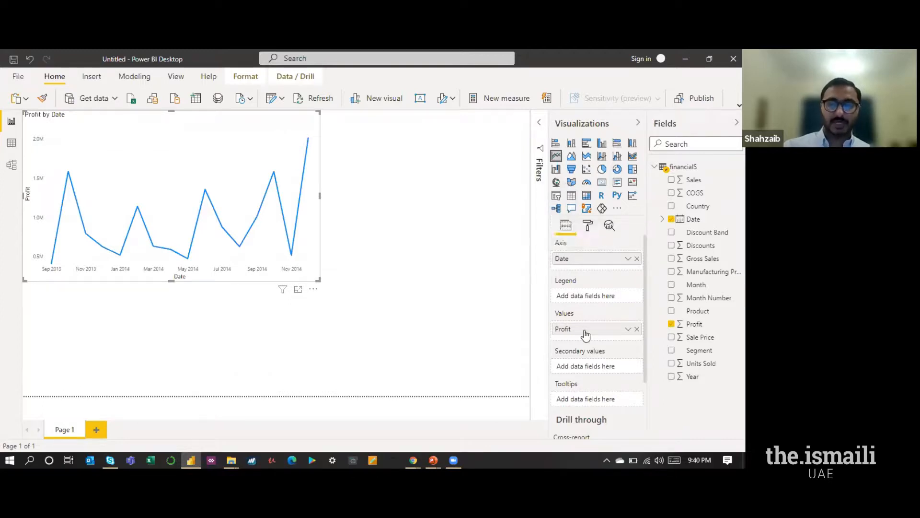
Turn on data labels in the formatting options of the Profit by Date line chart.
{"action": "left_click", "coordinate": [589, 227]}
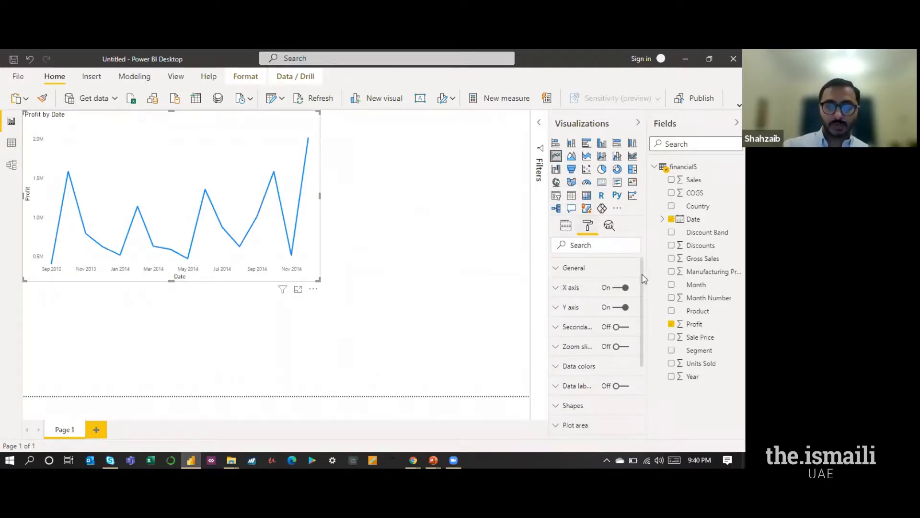
{"action": "left_click_drag", "start_coordinate": [642, 292], "coordinate": [643, 311]}
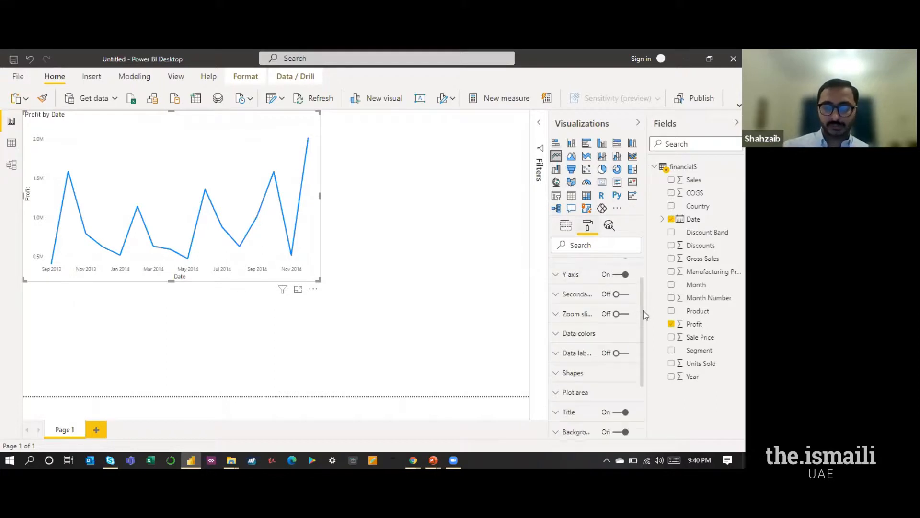
{"action": "scroll", "coordinate": [645, 317], "scroll_direction": "down", "scroll_amount": 1}
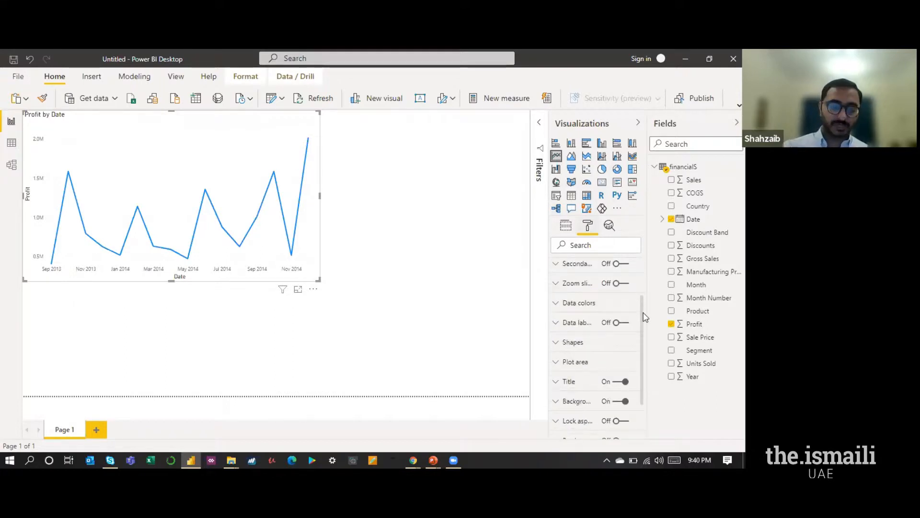
{"action": "left_click", "coordinate": [621, 323]}
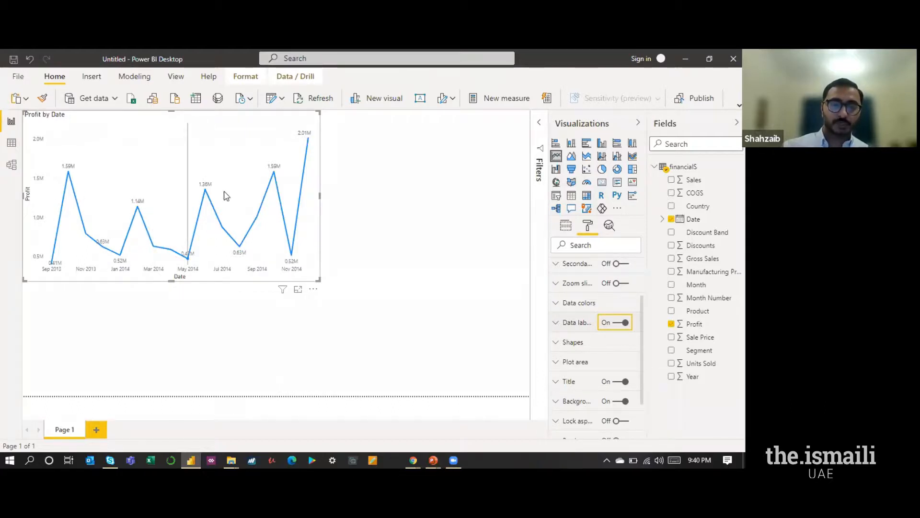
{"action": "mouse_move", "coordinate": [310, 139]}
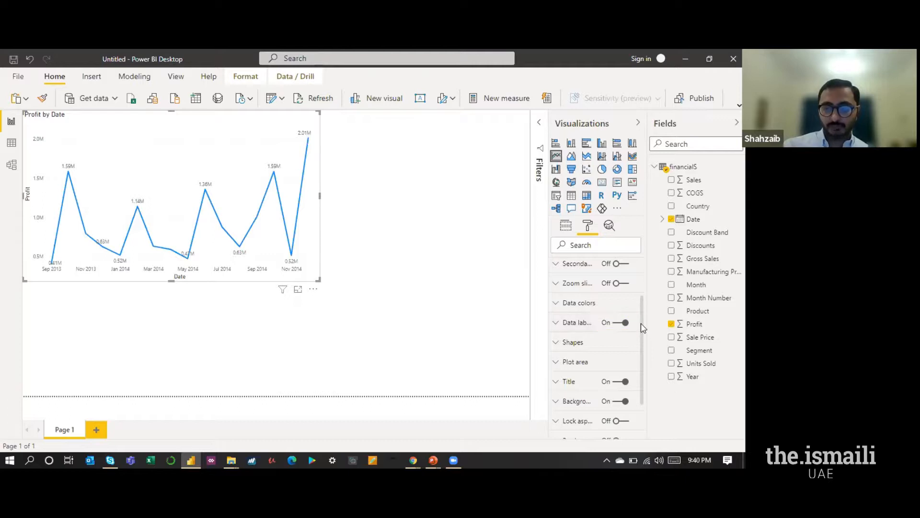
Change the line chart's title text to "Profit by Month".
{"action": "left_click_drag", "start_coordinate": [643, 331], "coordinate": [643, 372]}
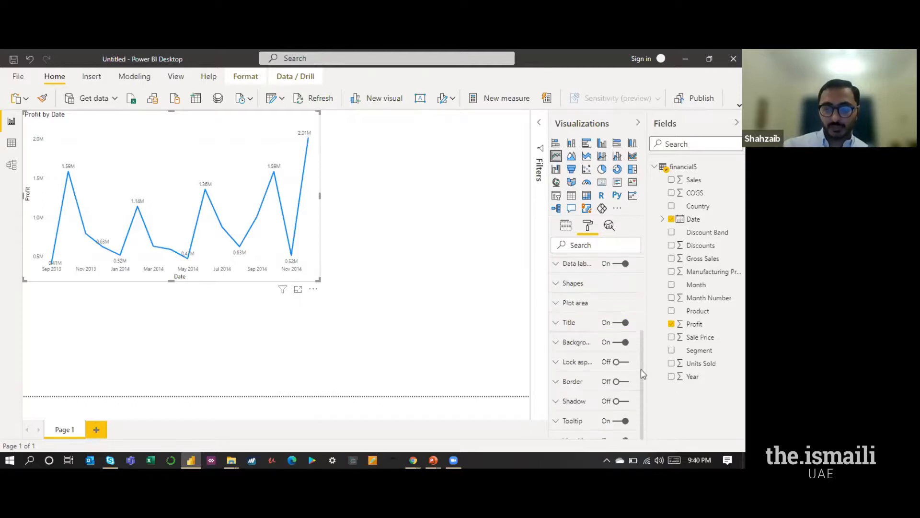
{"action": "left_click", "coordinate": [555, 320]}
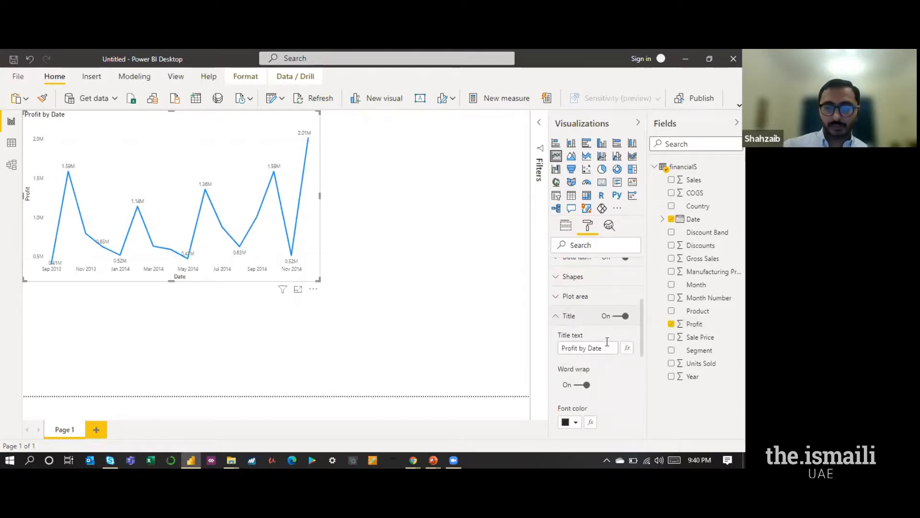
{"action": "key", "text": "ctrl+shift+Left"}
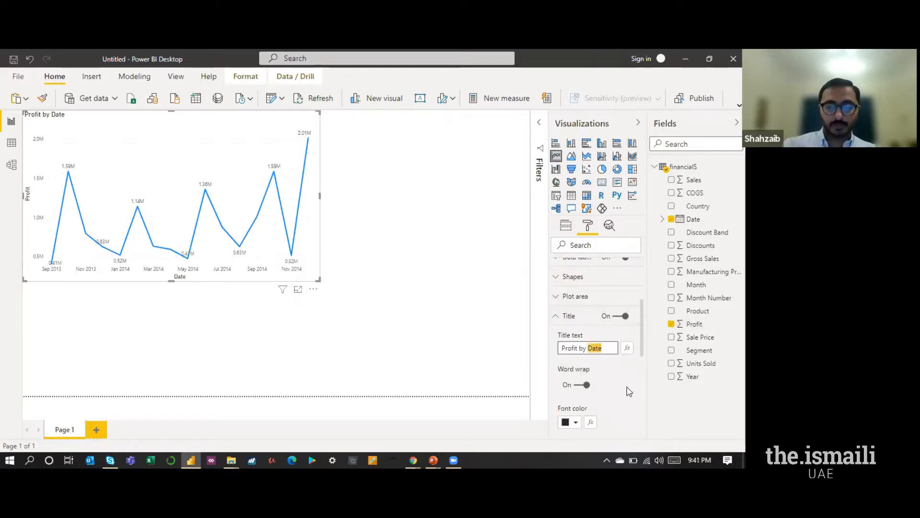
{"action": "type", "text": "Monh"}
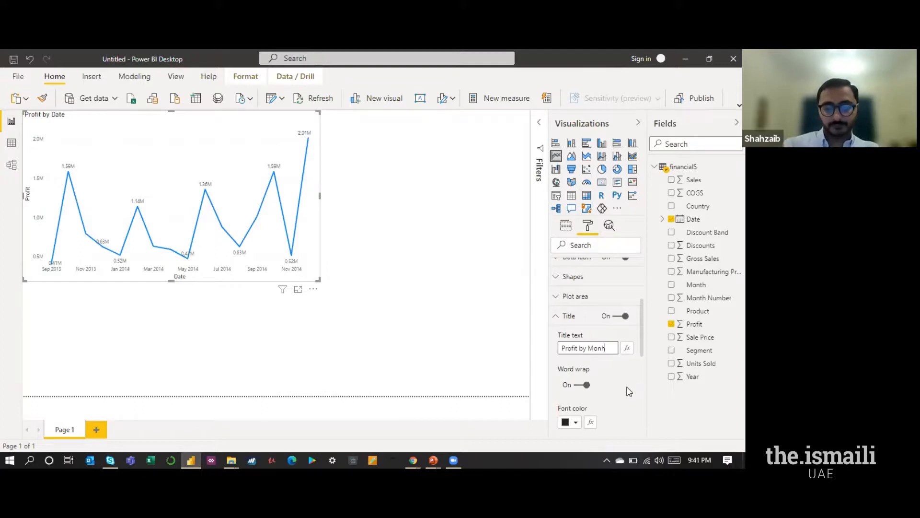
{"action": "key", "text": "BackSpace"}
{"action": "type", "text": "th"}
{"action": "key", "text": "Return"}
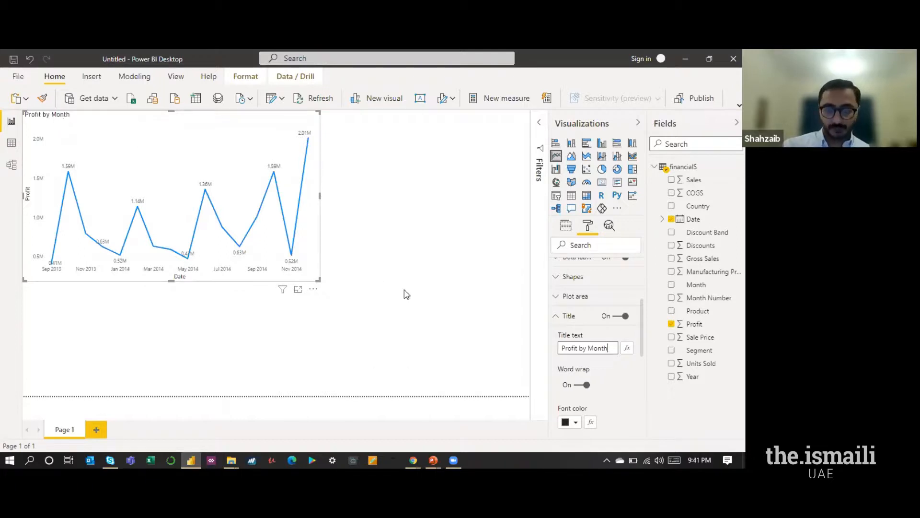
Set the title text size of the Profit by Month line chart to 16 pt and return to its field settings.
{"action": "left_click_drag", "start_coordinate": [643, 343], "coordinate": [646, 386]}
{"action": "scroll", "coordinate": [628, 376], "scroll_direction": "down", "scroll_amount": 2}
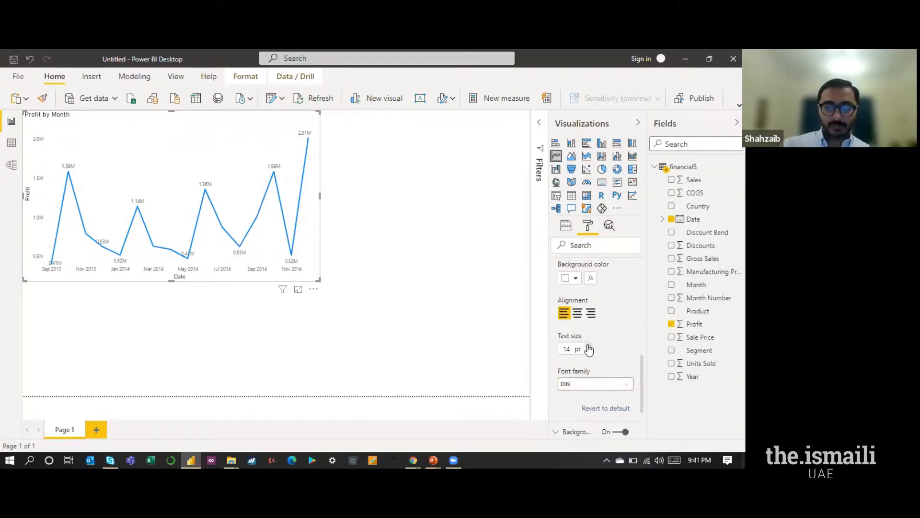
{"action": "left_click", "coordinate": [589, 346]}
{"action": "left_click", "coordinate": [589, 347]}
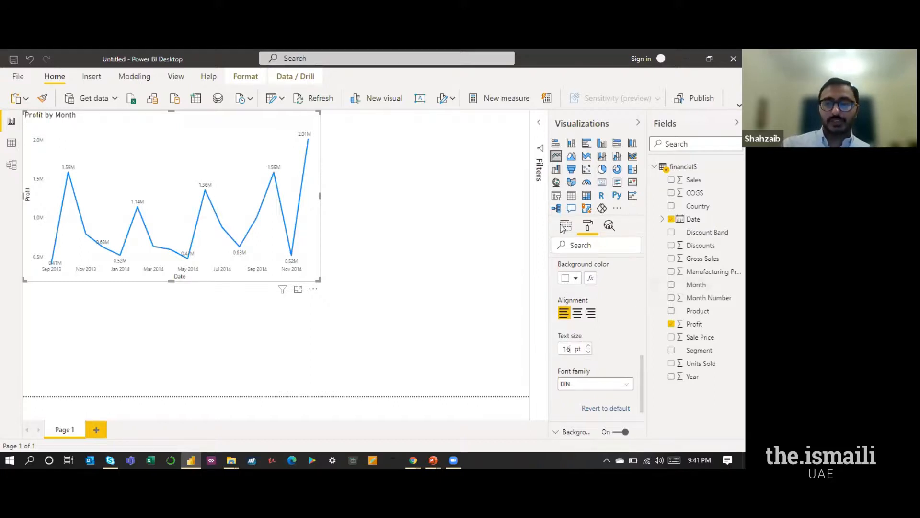
{"action": "left_click", "coordinate": [566, 227]}
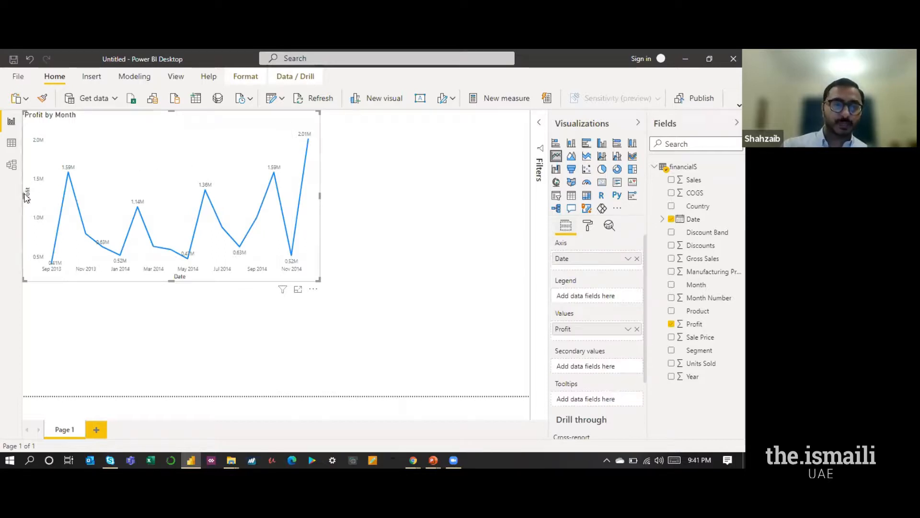
Shrink the Profit by Month line chart from its left, bottom and top edges, leaving a margin on the page.
{"action": "left_click_drag", "start_coordinate": [25, 197], "coordinate": [99, 194]}
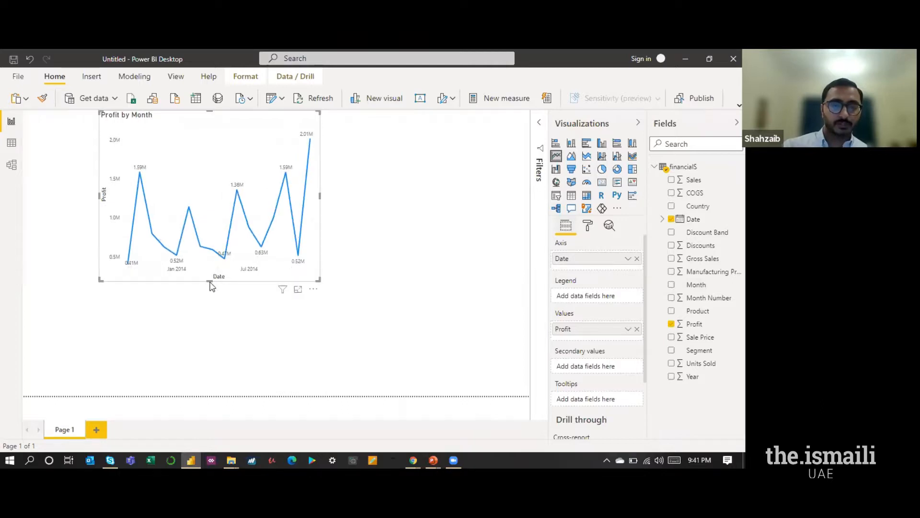
{"action": "left_click_drag", "start_coordinate": [213, 246], "coordinate": [212, 253]}
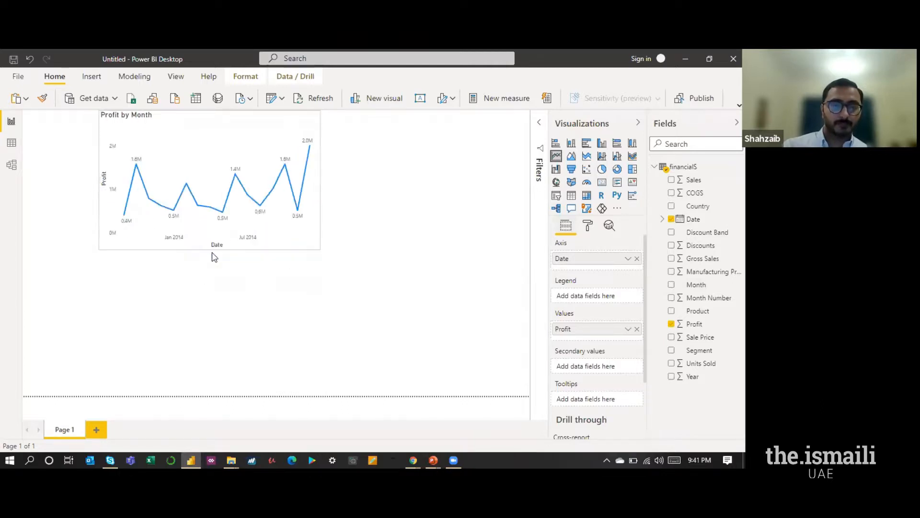
{"action": "left_click", "coordinate": [256, 309]}
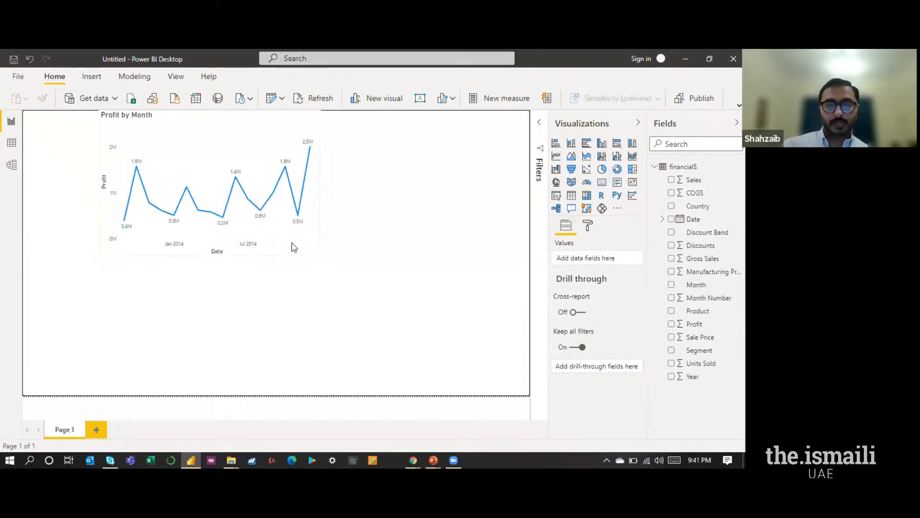
{"action": "left_click", "coordinate": [200, 114]}
{"action": "left_click_drag", "start_coordinate": [209, 111], "coordinate": [208, 118]}
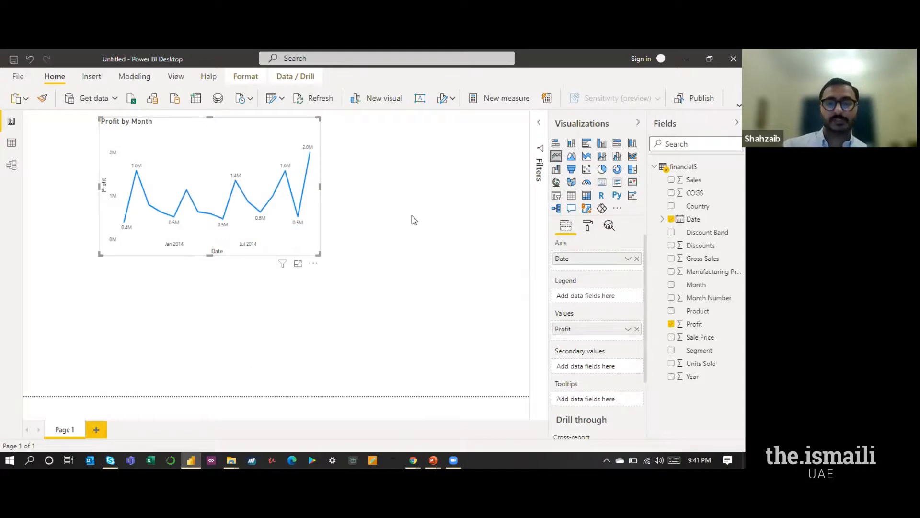
{"action": "left_click", "coordinate": [345, 212]}
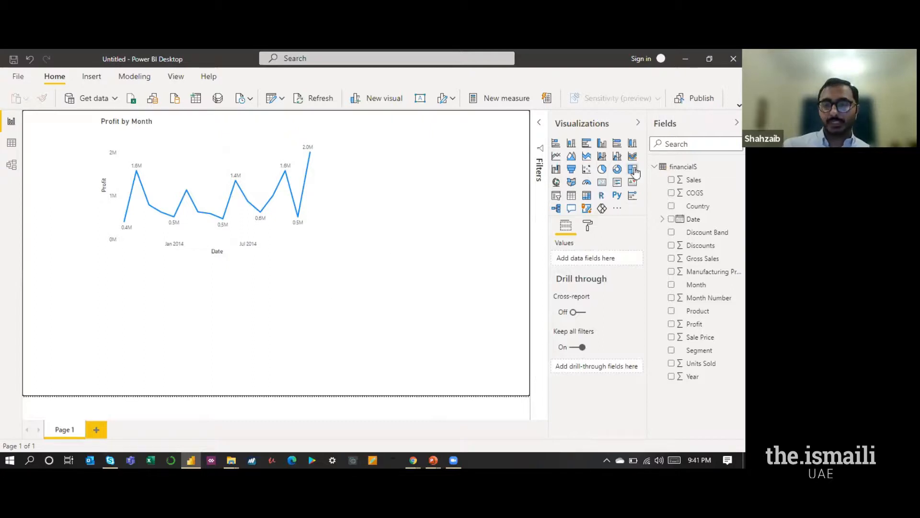
Add a map visual with Country as its location, and enlarge it over the middle of the report page.
{"action": "left_click", "coordinate": [556, 183]}
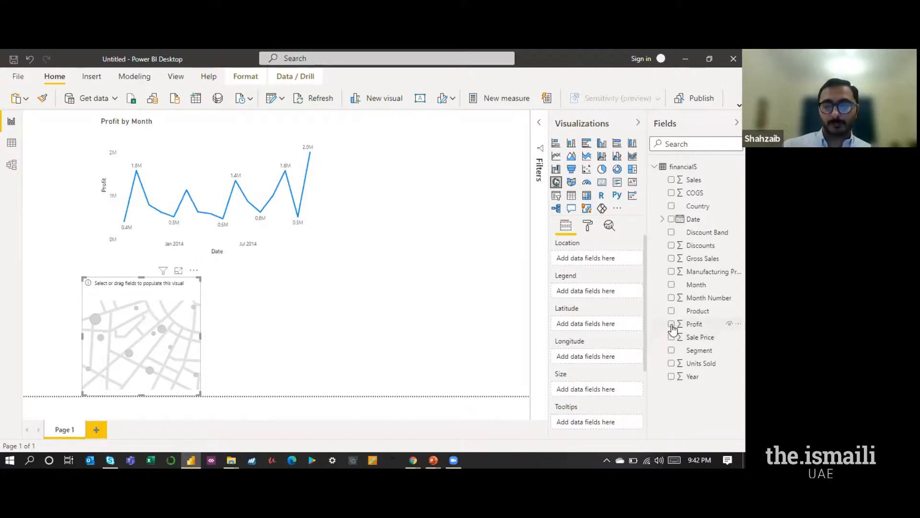
{"action": "left_click", "coordinate": [671, 206]}
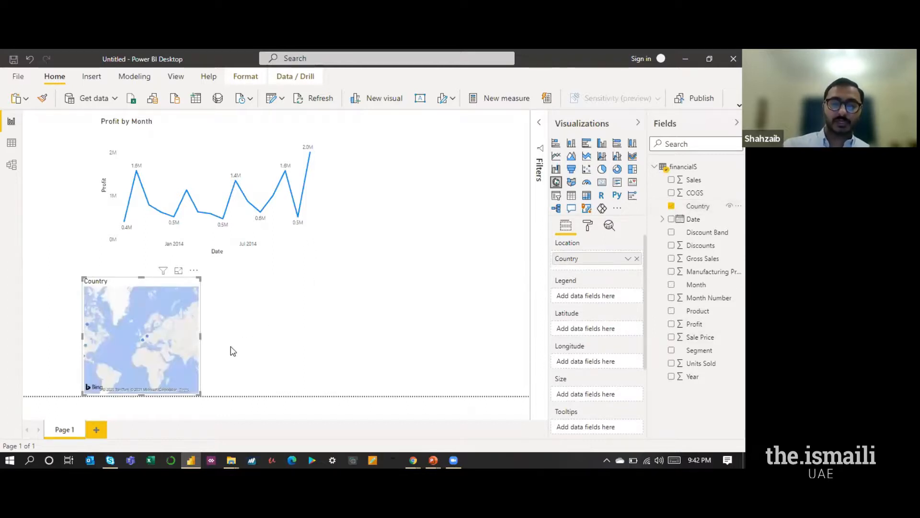
{"action": "left_click", "coordinate": [362, 342]}
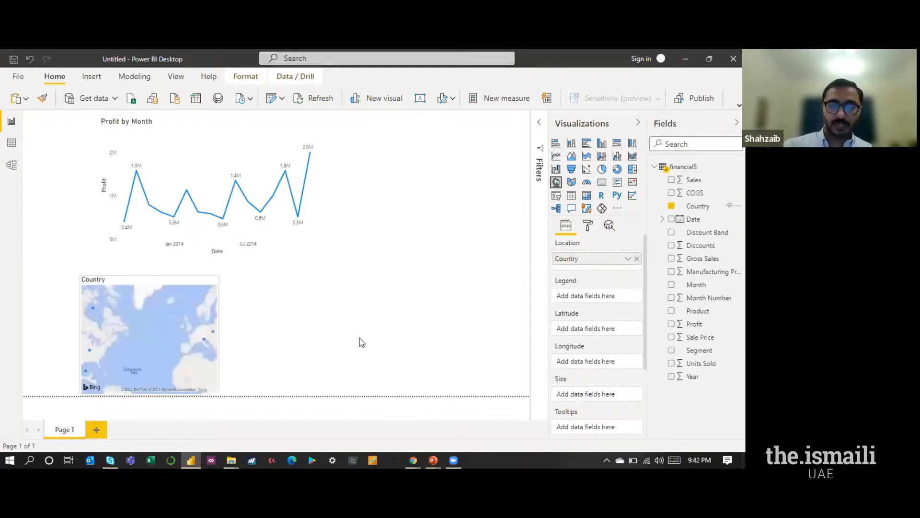
{"action": "left_click", "coordinate": [278, 282]}
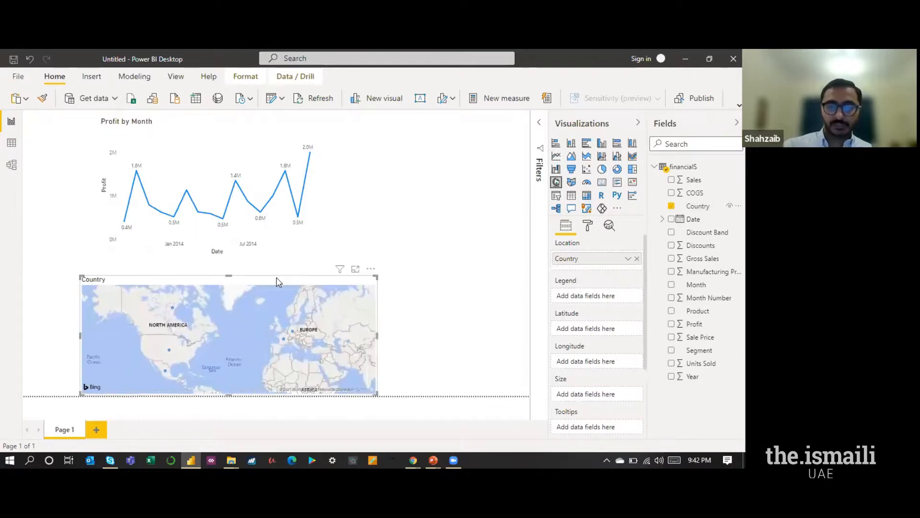
{"action": "left_click_drag", "start_coordinate": [320, 254], "coordinate": [324, 195]}
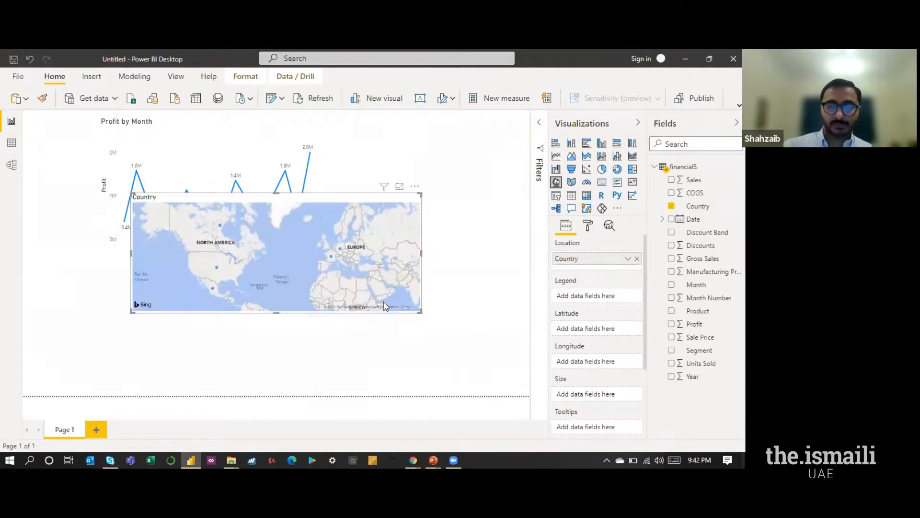
{"action": "left_click_drag", "start_coordinate": [276, 309], "coordinate": [277, 369]}
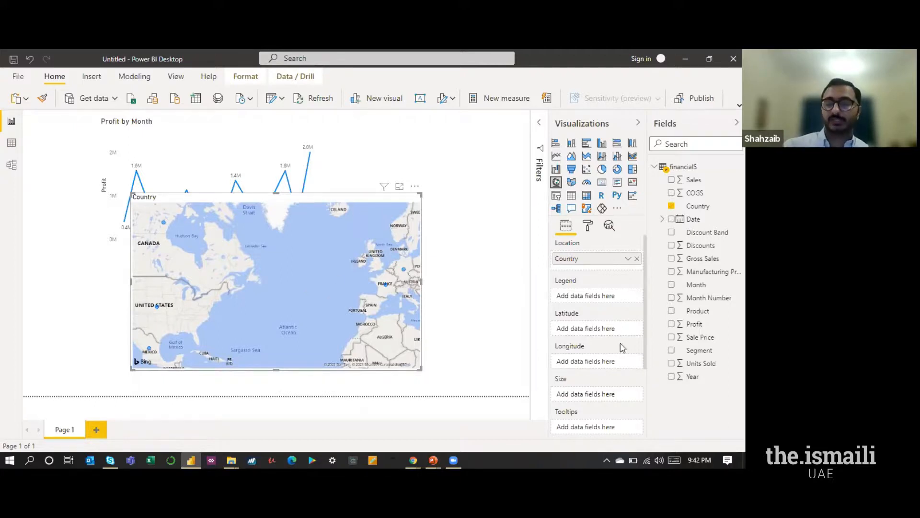
Size the map's bubbles by Profit and inspect the bubbles over Canada and Germany.
{"action": "left_click", "coordinate": [671, 325]}
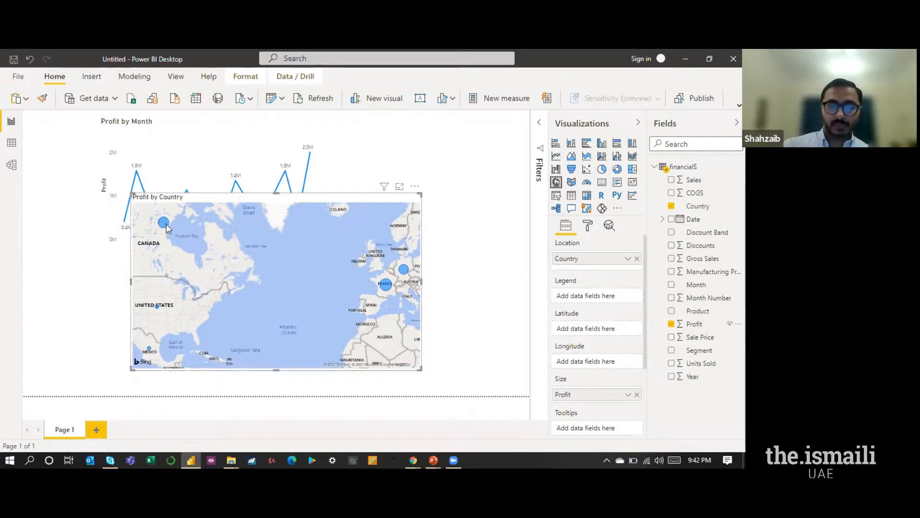
{"action": "mouse_move", "coordinate": [163, 221]}
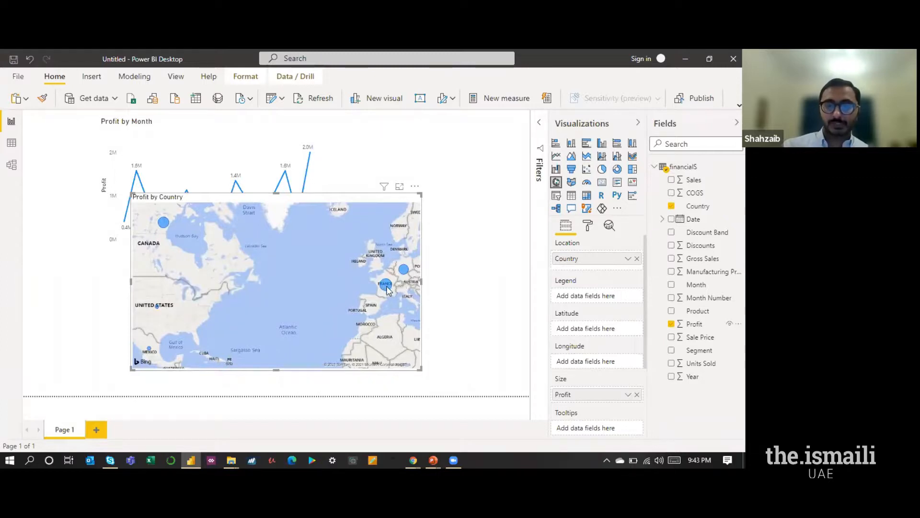
{"action": "mouse_move", "coordinate": [406, 272]}
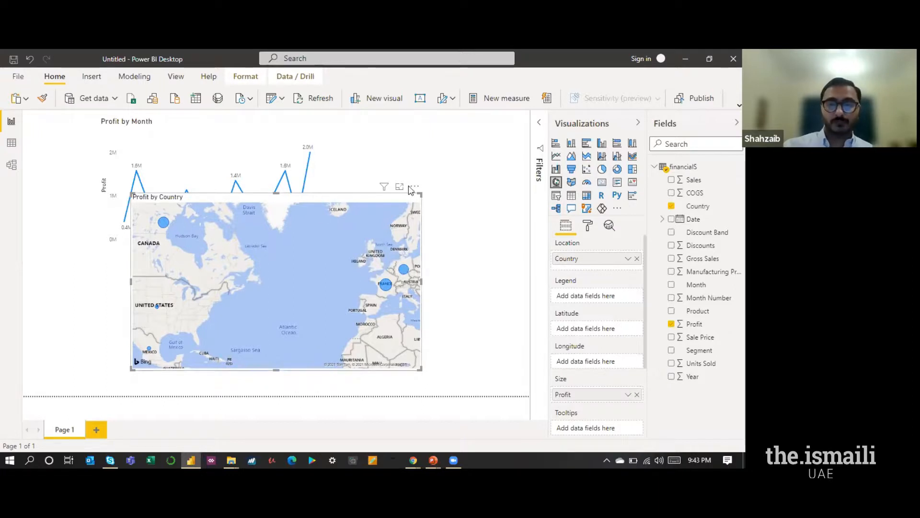
Place the Profit by Country map beside the Profit by Month chart and resize it to match that chart's height without overlapping.
{"action": "left_click_drag", "start_coordinate": [277, 197], "coordinate": [474, 152]}
{"action": "left_click_drag", "start_coordinate": [487, 121], "coordinate": [487, 118]}
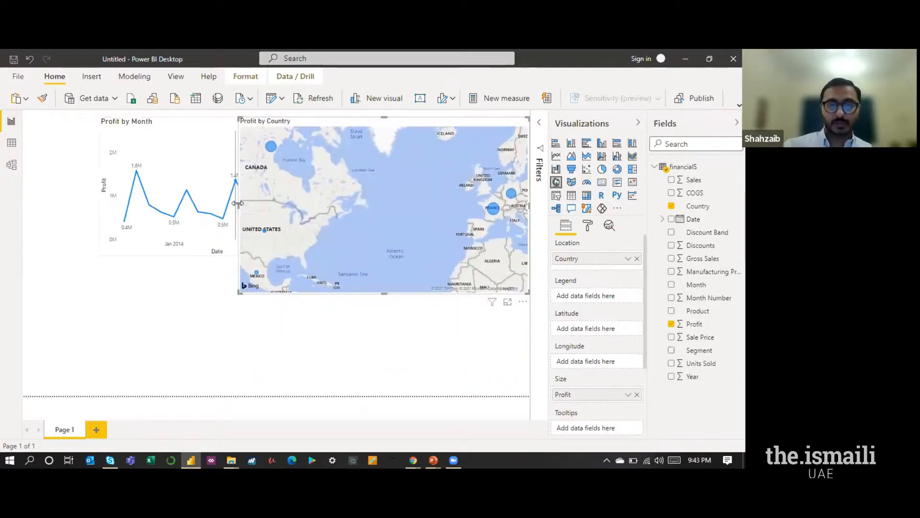
{"action": "left_click_drag", "start_coordinate": [239, 206], "coordinate": [315, 206]}
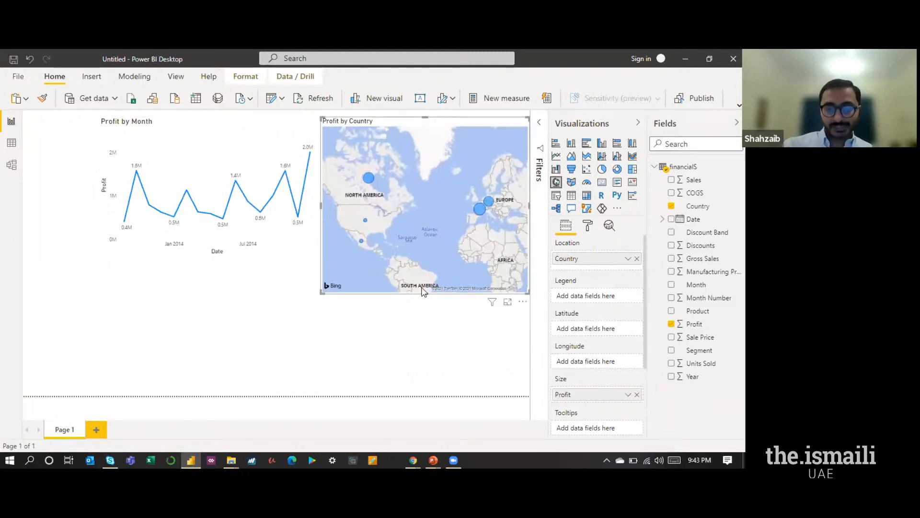
{"action": "left_click", "coordinate": [414, 322]}
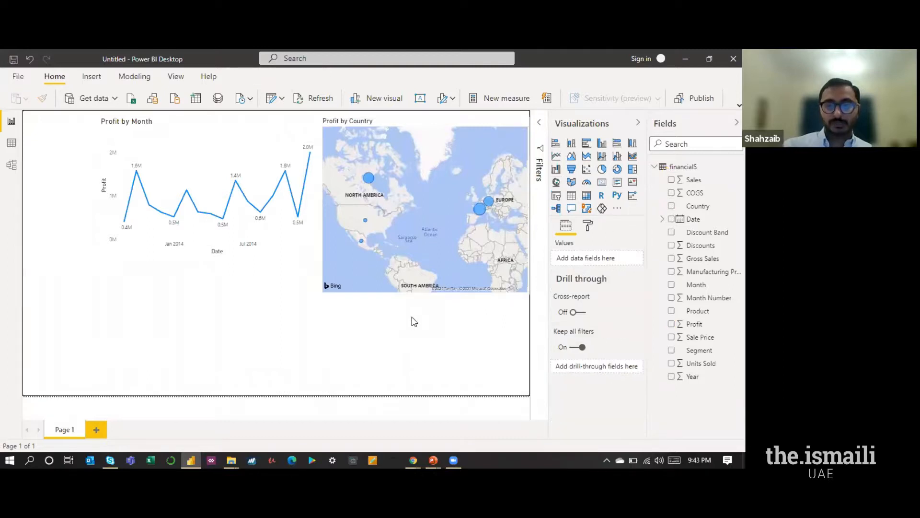
{"action": "left_click", "coordinate": [425, 290]}
{"action": "left_click_drag", "start_coordinate": [432, 258], "coordinate": [433, 255]}
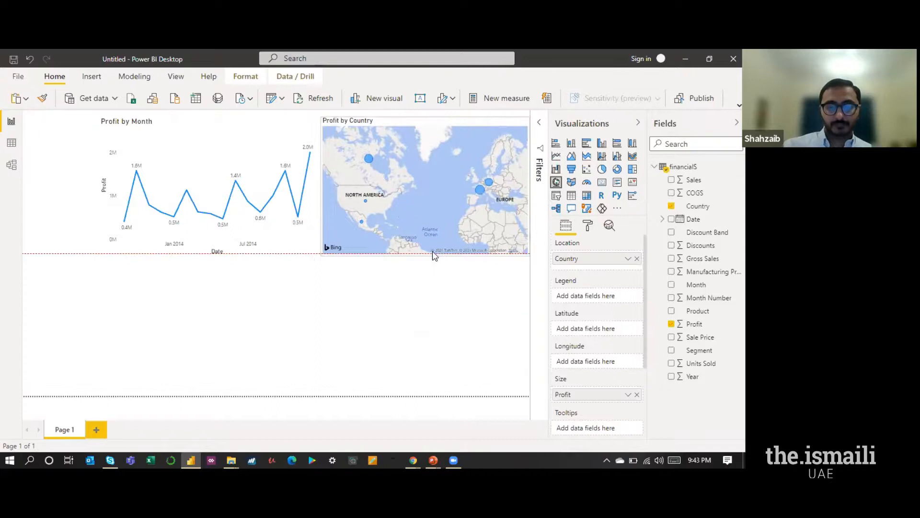
{"action": "left_click", "coordinate": [452, 311]}
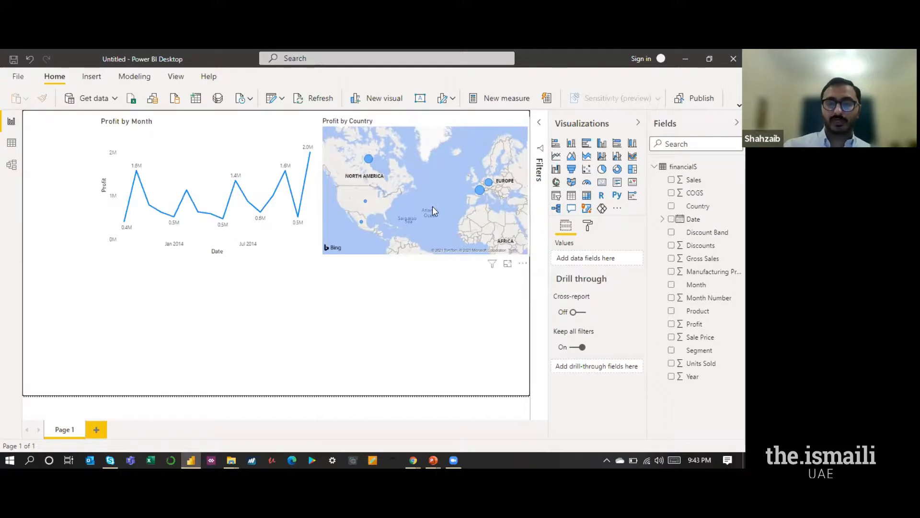
Filter the Profit by Month chart by Canada and by Germany from the map, clearing each selection after viewing it.
{"action": "left_click", "coordinate": [369, 163]}
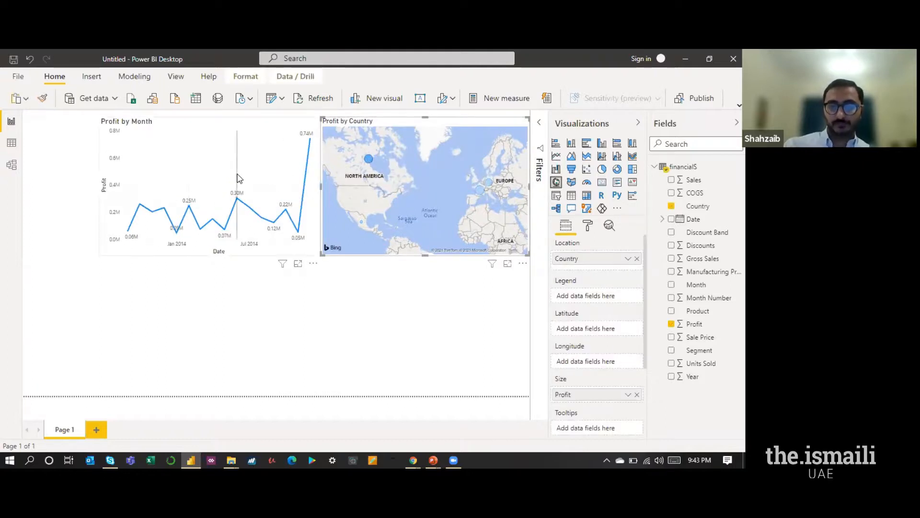
{"action": "left_click", "coordinate": [369, 162]}
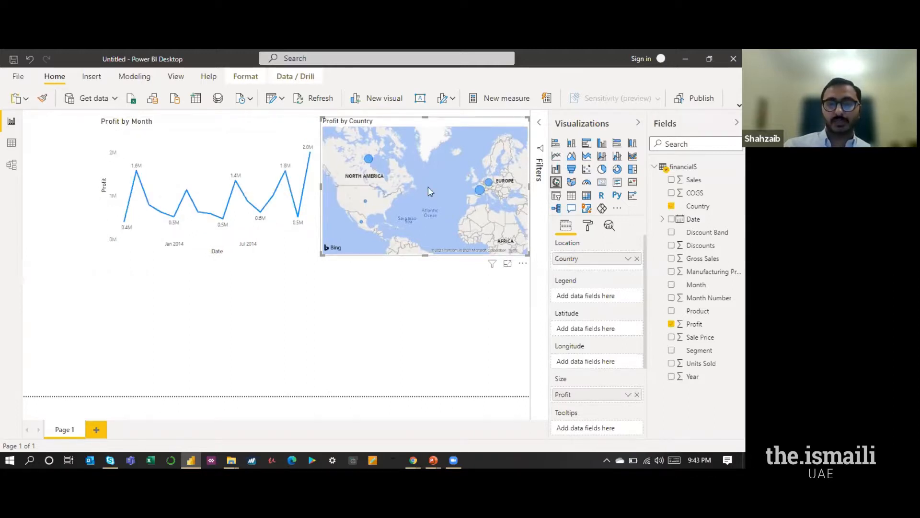
{"action": "mouse_move", "coordinate": [489, 185]}
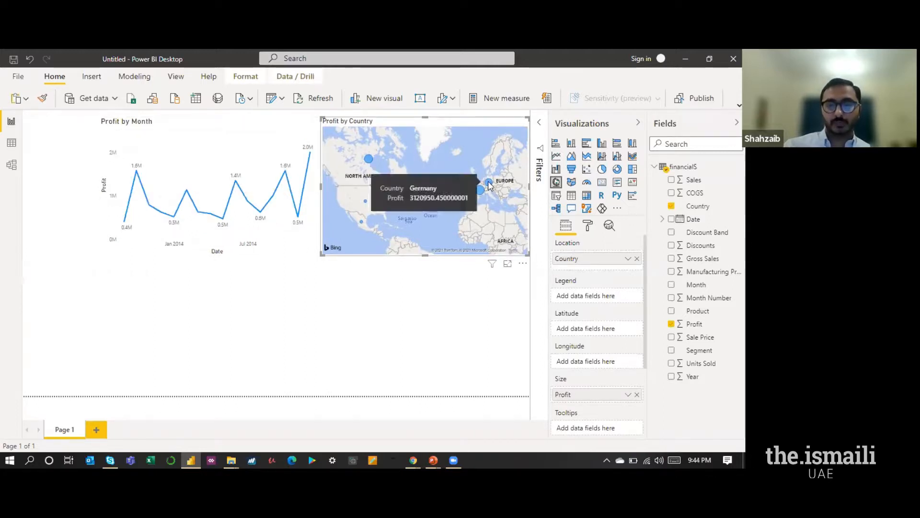
{"action": "left_click", "coordinate": [489, 183]}
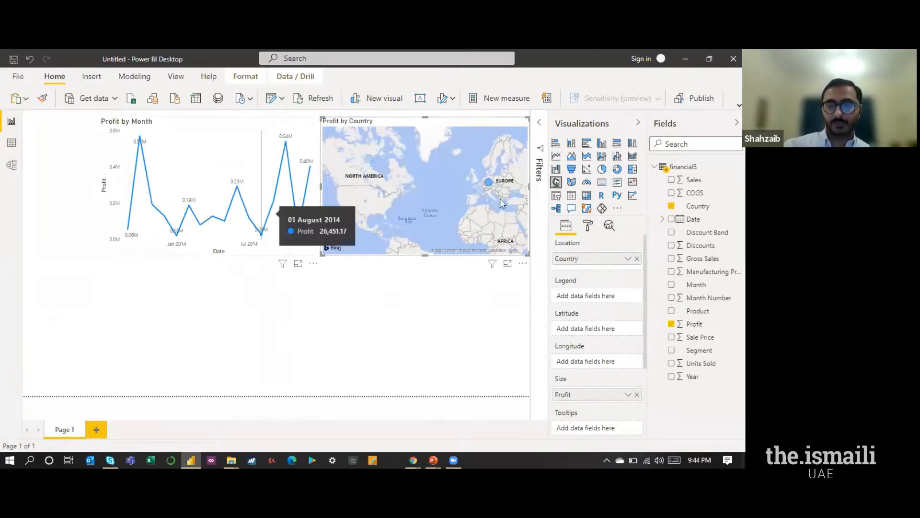
{"action": "left_click", "coordinate": [489, 184]}
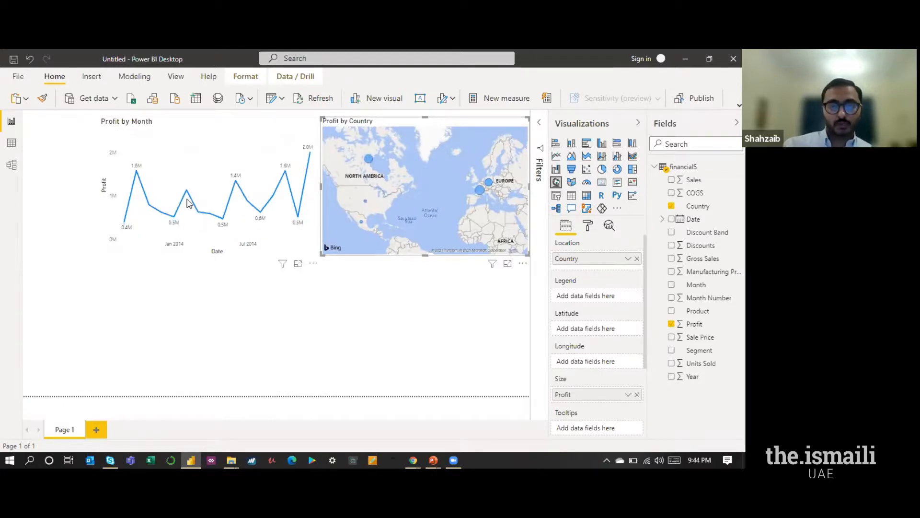
Highlight the 01 February 2014 point on the line chart, examine the map's country bubbles for that date, and leave the chart.
{"action": "mouse_move", "coordinate": [186, 193]}
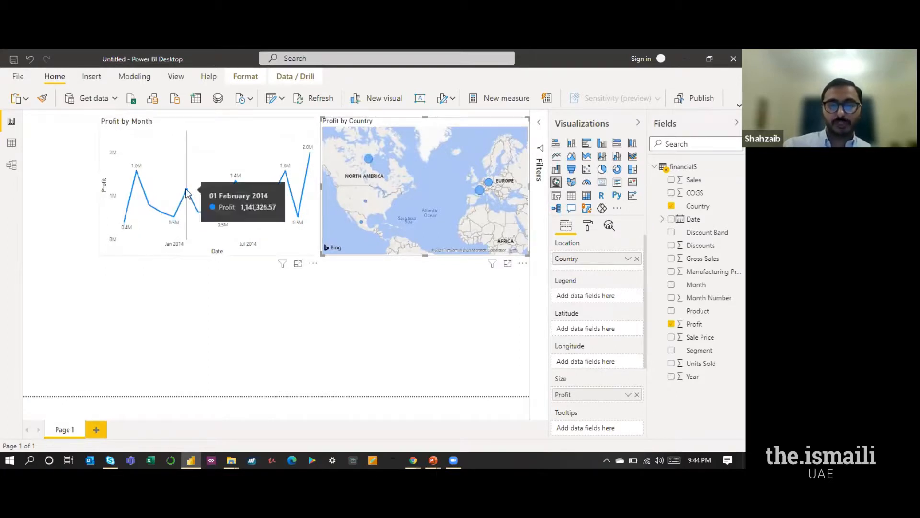
{"action": "left_click", "coordinate": [187, 194]}
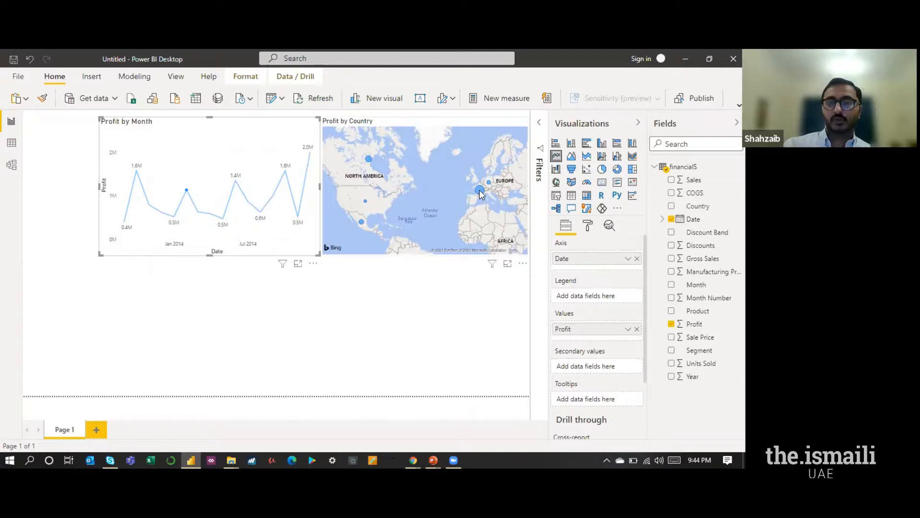
{"action": "mouse_move", "coordinate": [481, 193]}
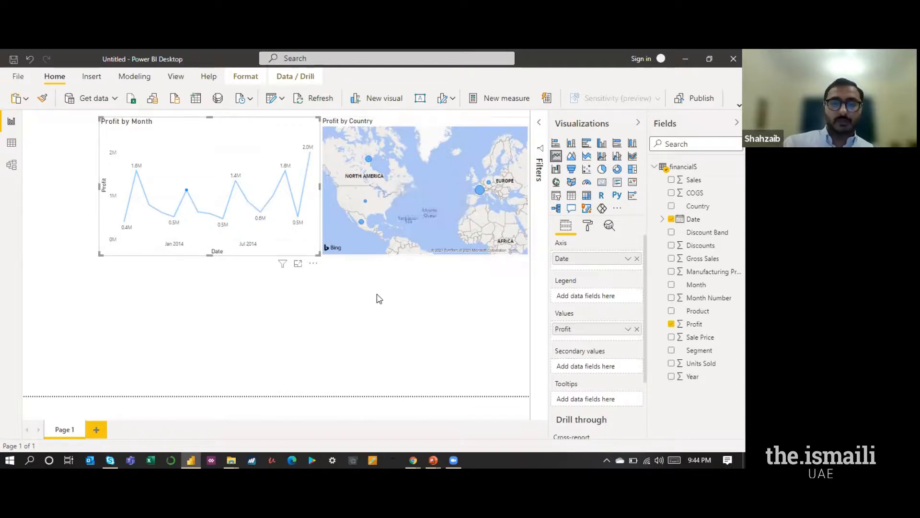
{"action": "key", "text": "Escape"}
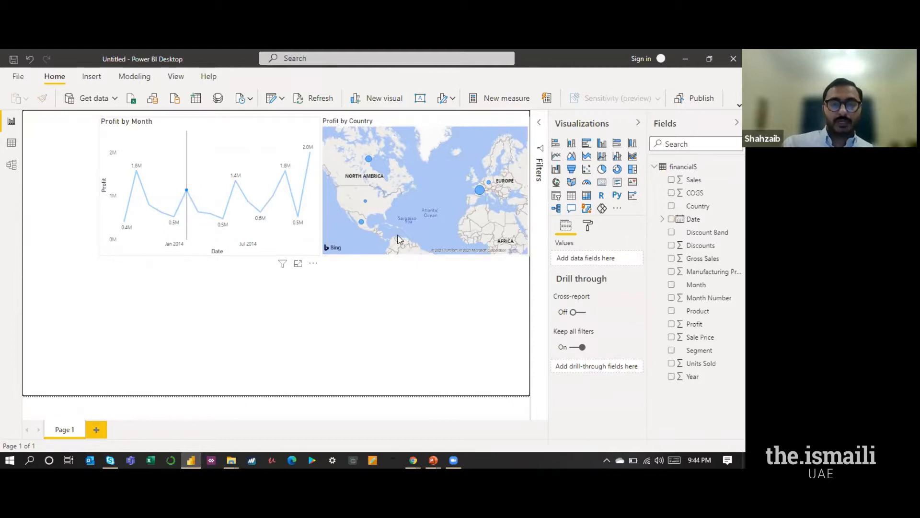
Try the Profit by Country visual as a stacked bar chart and a waterfall chart, and switch it back to a map.
{"action": "left_click", "coordinate": [442, 143]}
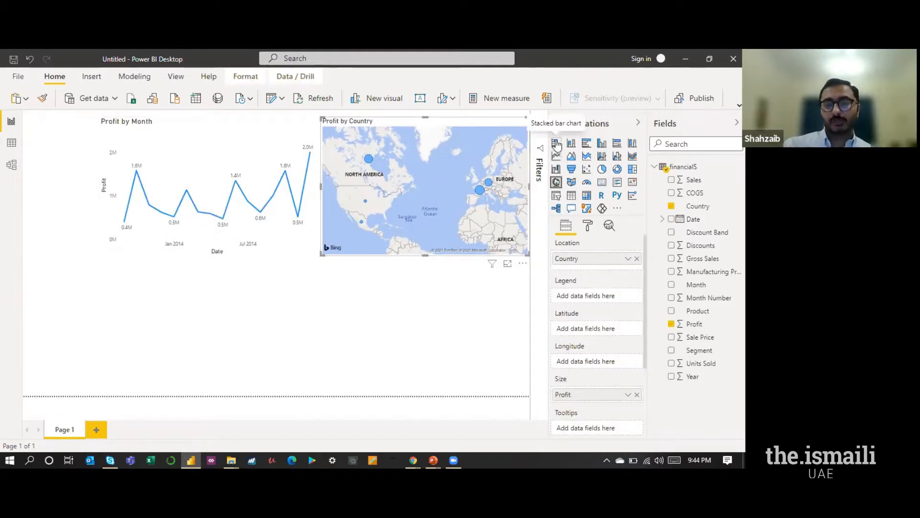
{"action": "left_click", "coordinate": [556, 144]}
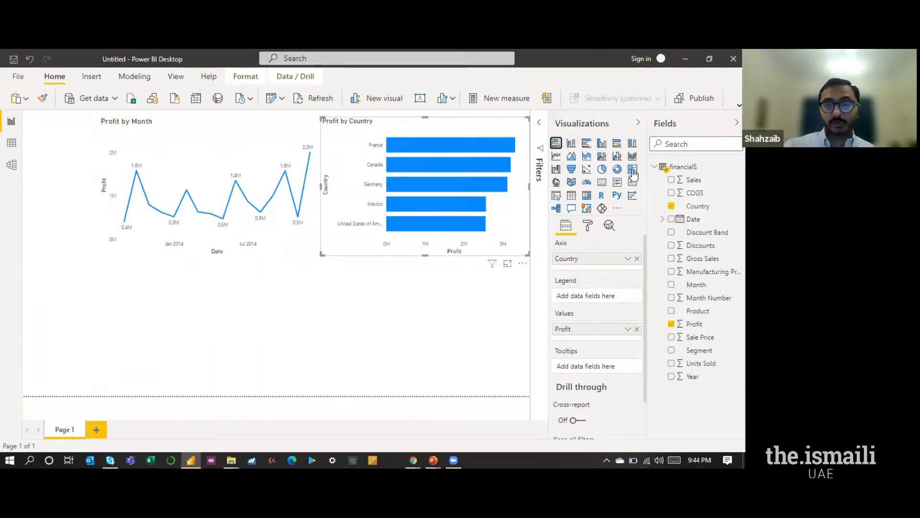
{"action": "left_click", "coordinate": [556, 171]}
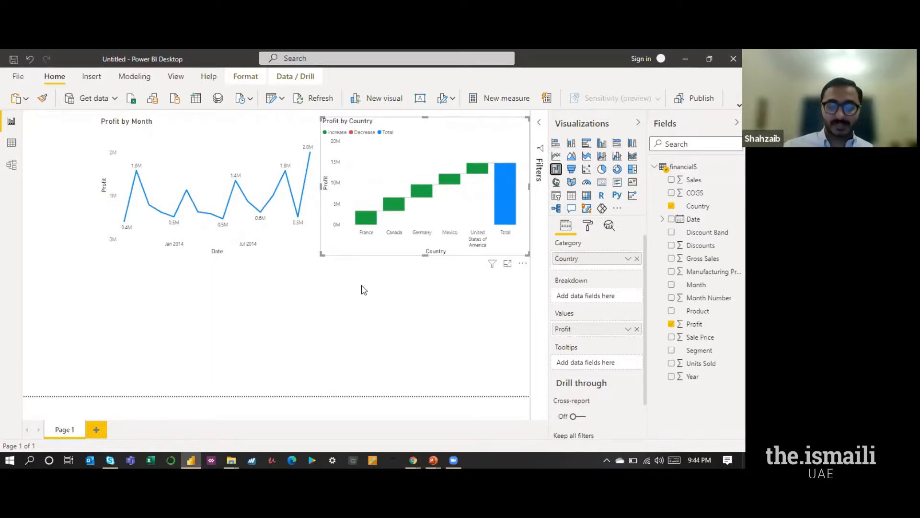
{"action": "left_click", "coordinate": [557, 183]}
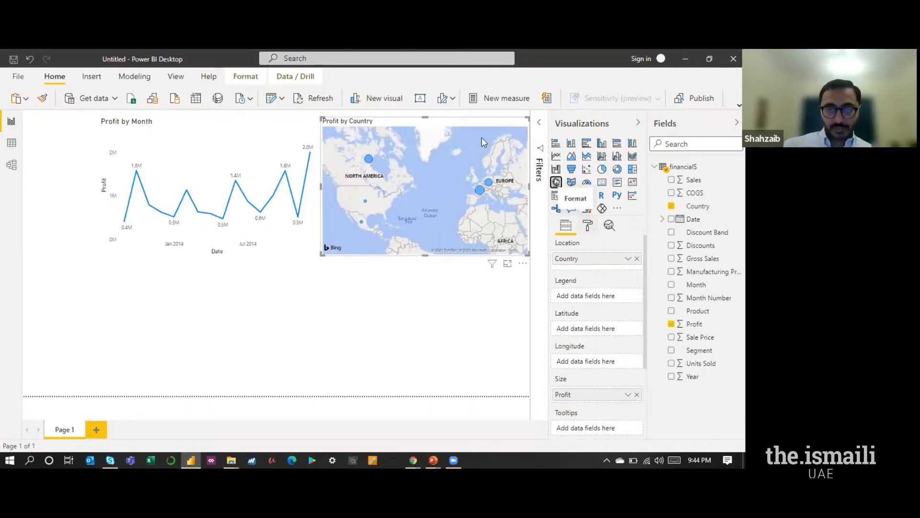
Try the Aerial and Dark themes on the Profit by Country map and settle on the Grayscale map style.
{"action": "left_click", "coordinate": [589, 226]}
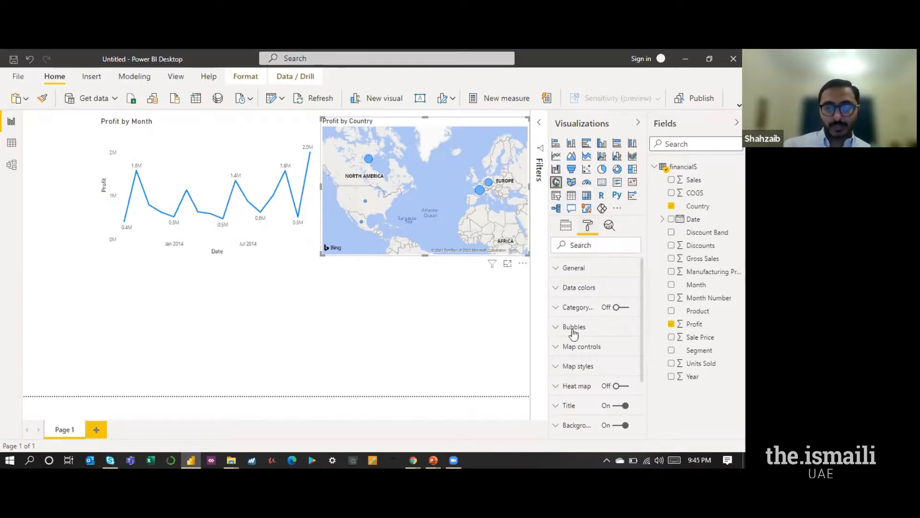
{"action": "left_click", "coordinate": [556, 369]}
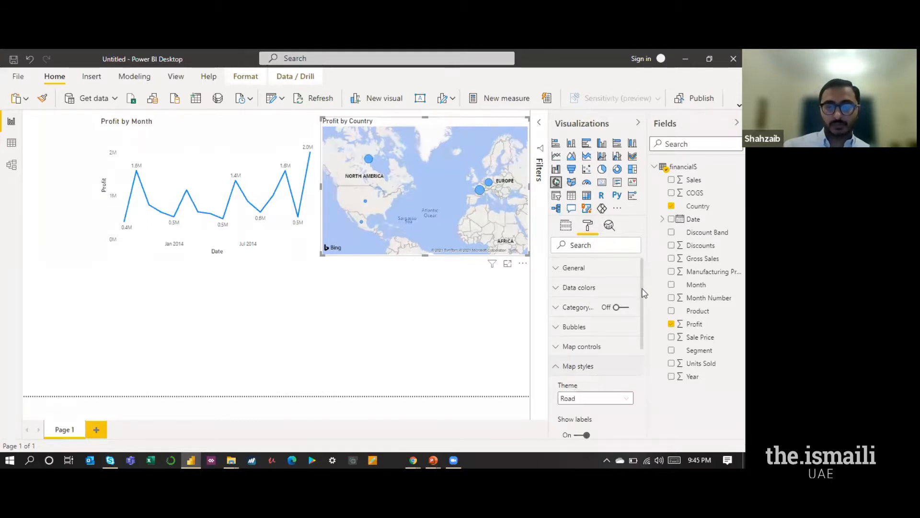
{"action": "scroll", "coordinate": [602, 341], "scroll_direction": "down", "scroll_amount": 2}
{"action": "left_click", "coordinate": [602, 341]}
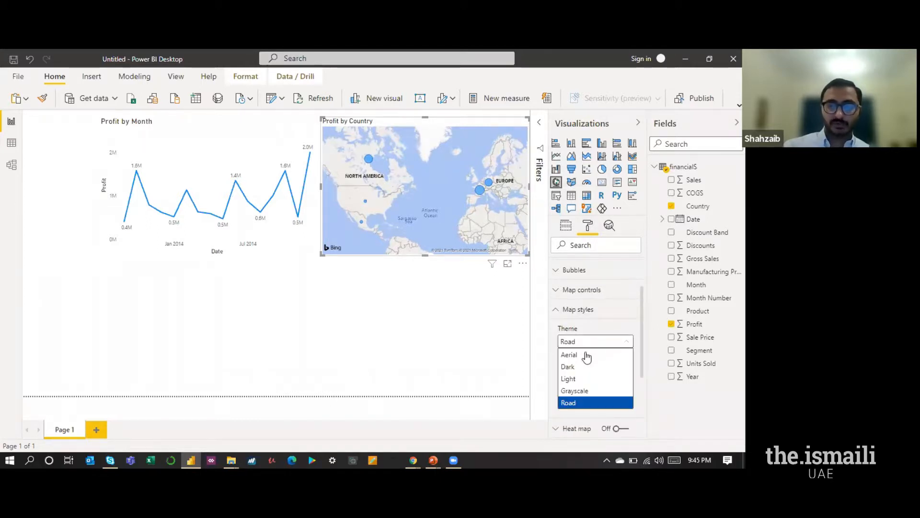
{"action": "left_click", "coordinate": [586, 355]}
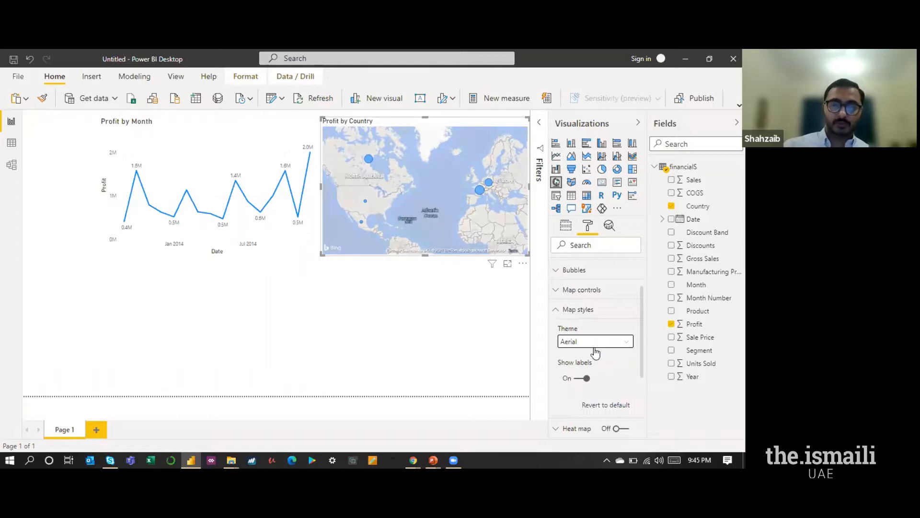
{"action": "left_click", "coordinate": [594, 341]}
{"action": "left_click", "coordinate": [590, 365]}
{"action": "left_click", "coordinate": [593, 345]}
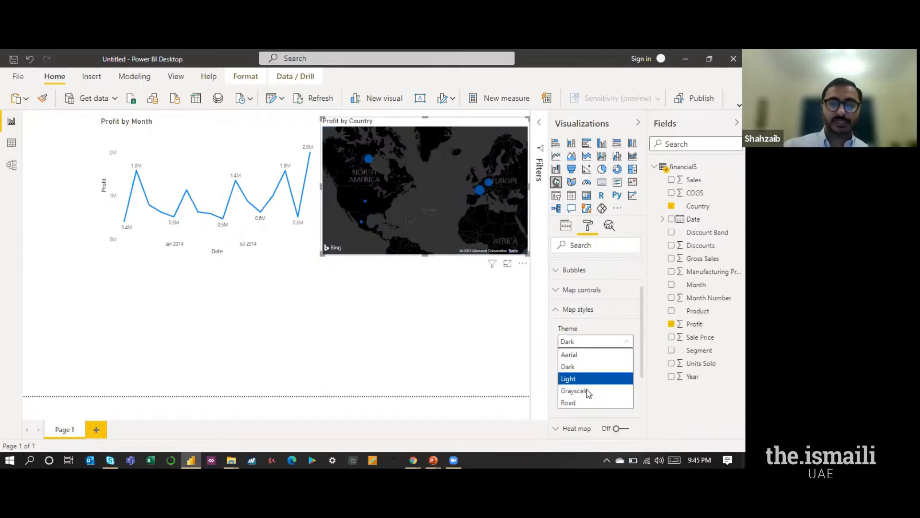
{"action": "left_click", "coordinate": [588, 391]}
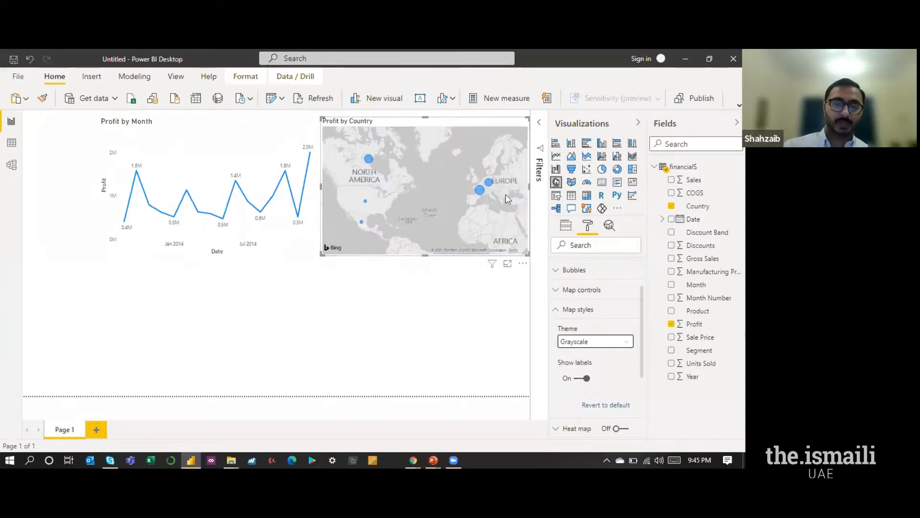
{"action": "left_click", "coordinate": [466, 314]}
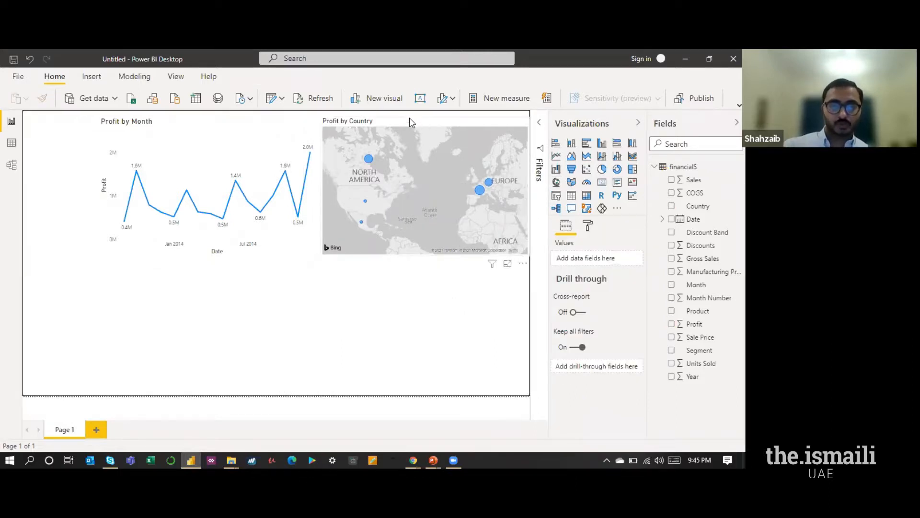
Set the title text size of the Profit by Country map to 16 pt.
{"action": "left_click", "coordinate": [589, 227]}
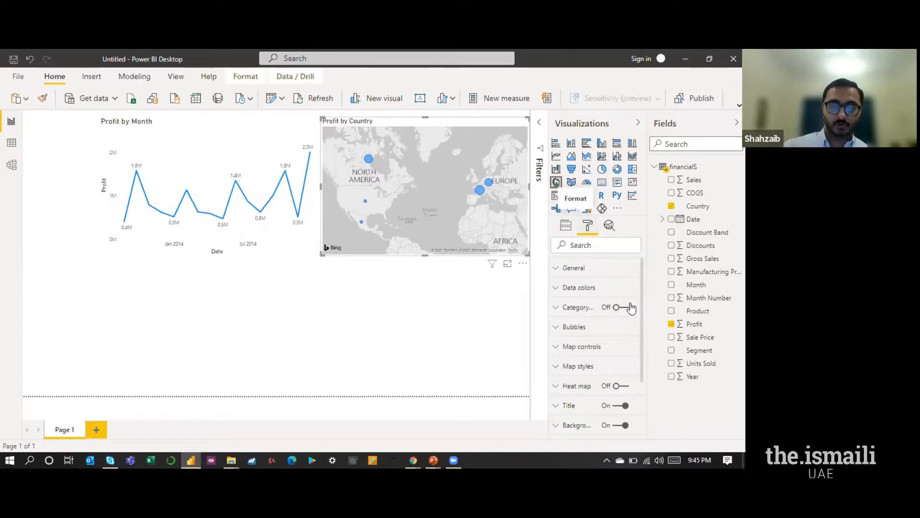
{"action": "scroll", "coordinate": [640, 374], "scroll_direction": "down", "scroll_amount": 3}
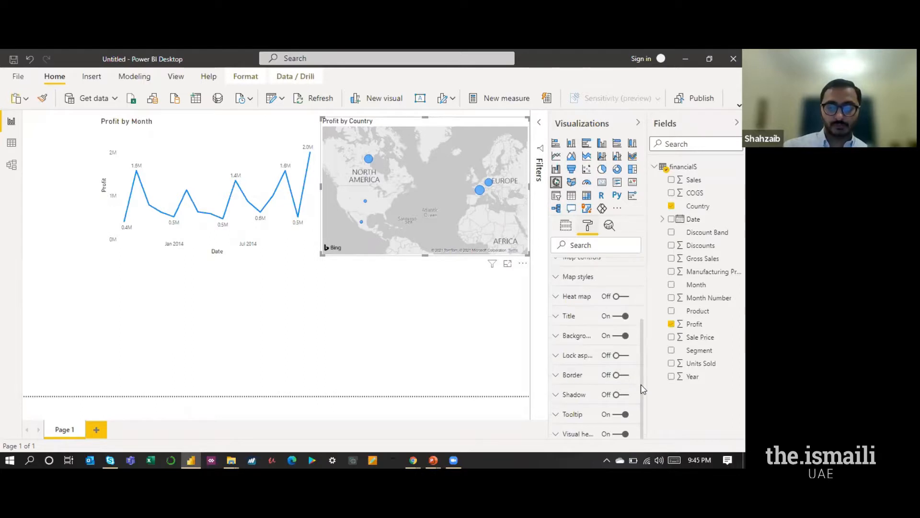
{"action": "left_click", "coordinate": [558, 322]}
{"action": "scroll", "coordinate": [645, 349], "scroll_direction": "down", "scroll_amount": 1}
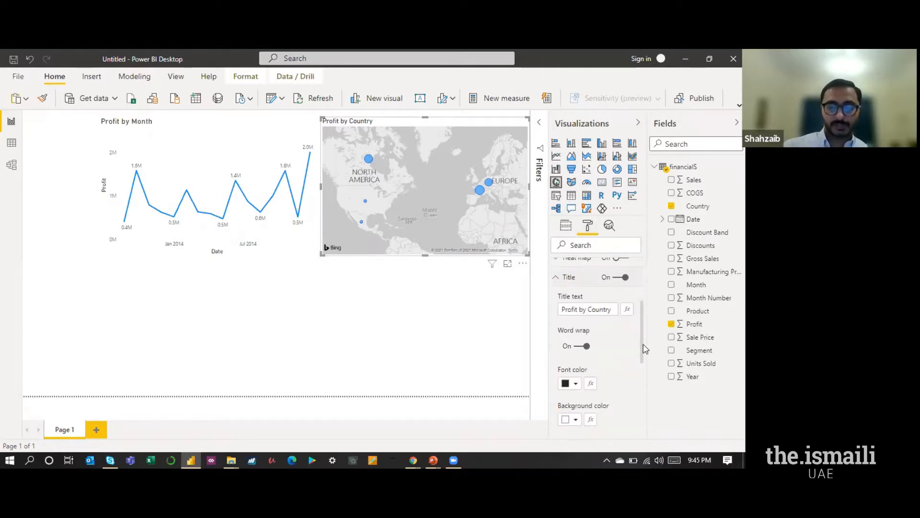
{"action": "scroll", "coordinate": [644, 391], "scroll_direction": "down", "scroll_amount": 3}
{"action": "scroll", "coordinate": [589, 336], "scroll_direction": "down", "scroll_amount": 1}
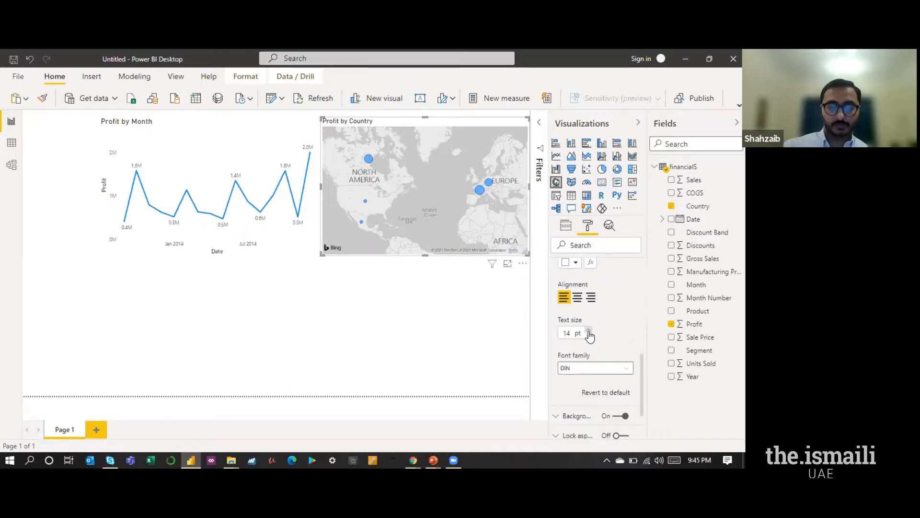
{"action": "left_click", "coordinate": [589, 331]}
{"action": "left_click", "coordinate": [589, 331]}
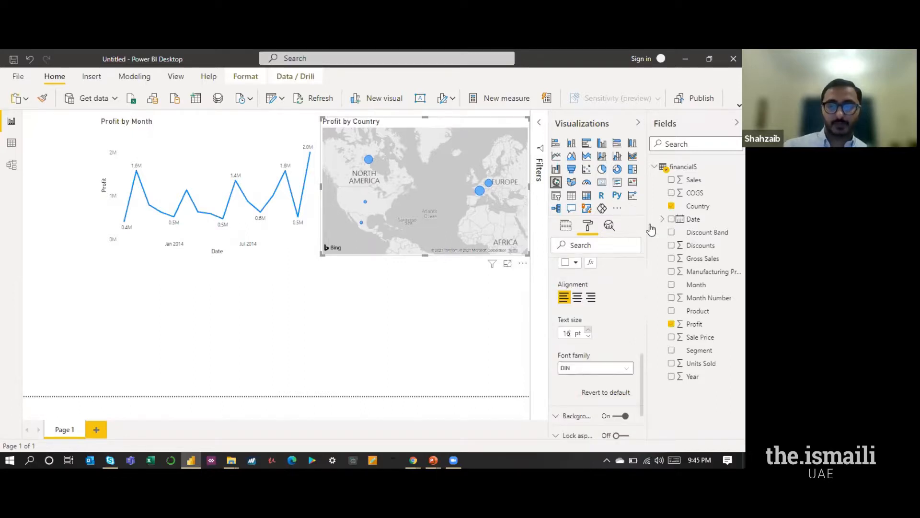
{"action": "left_click", "coordinate": [307, 356]}
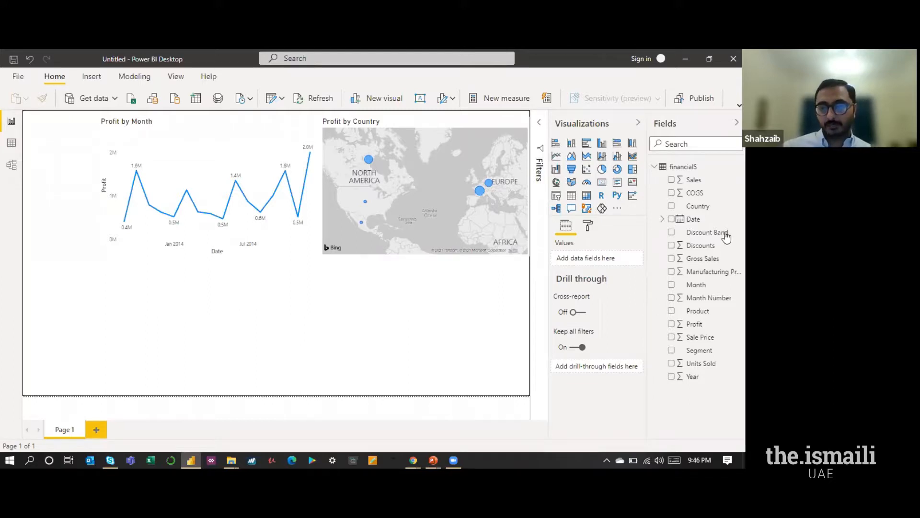
Add a clustered column chart of Sales by Segment and stretch it across the space beneath the line chart and the map.
{"action": "left_click", "coordinate": [672, 181]}
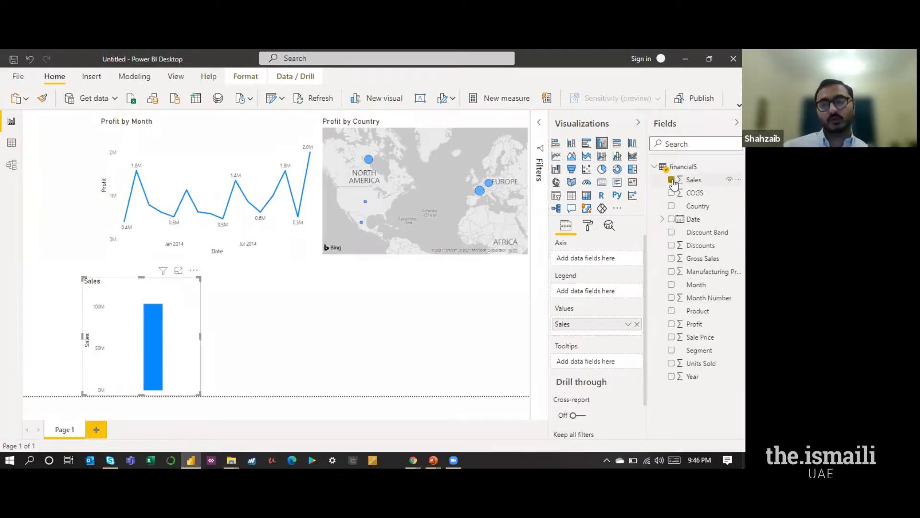
{"action": "left_click", "coordinate": [671, 351]}
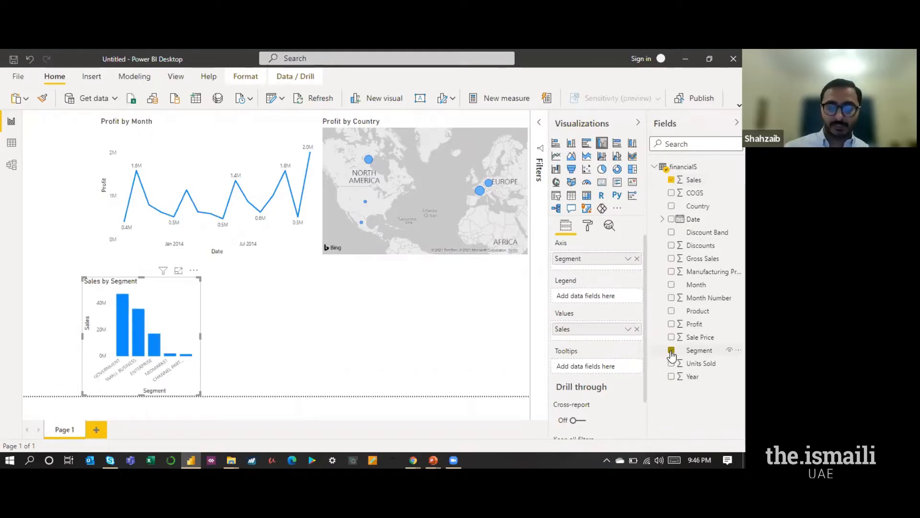
{"action": "left_click_drag", "start_coordinate": [200, 338], "coordinate": [532, 336]}
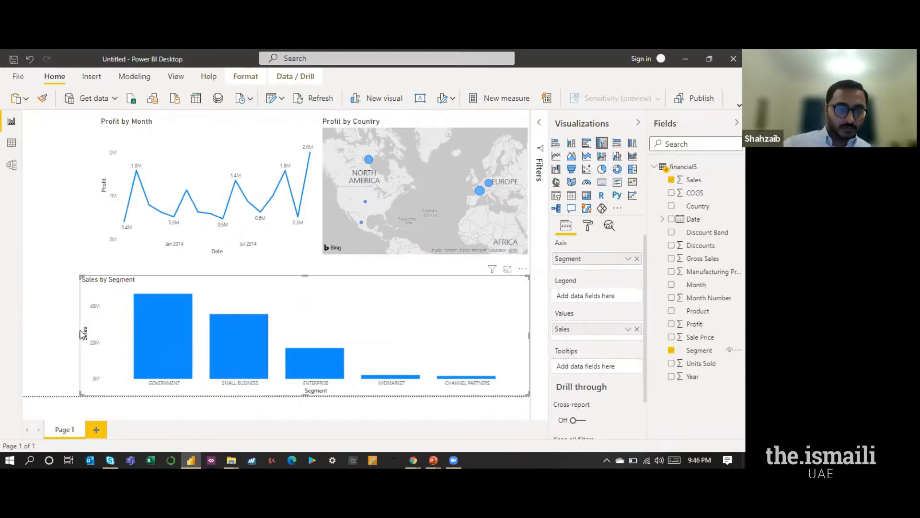
{"action": "left_click_drag", "start_coordinate": [83, 334], "coordinate": [100, 335]}
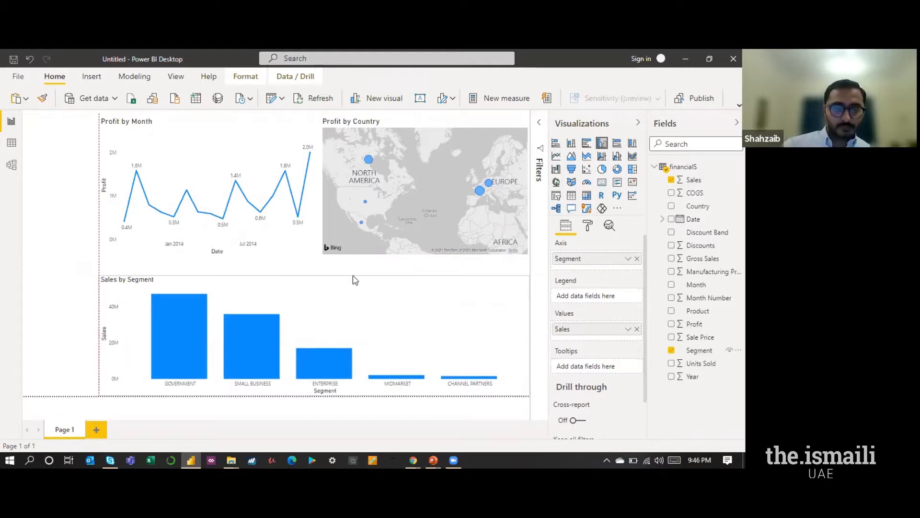
{"action": "left_click_drag", "start_coordinate": [319, 276], "coordinate": [316, 256]}
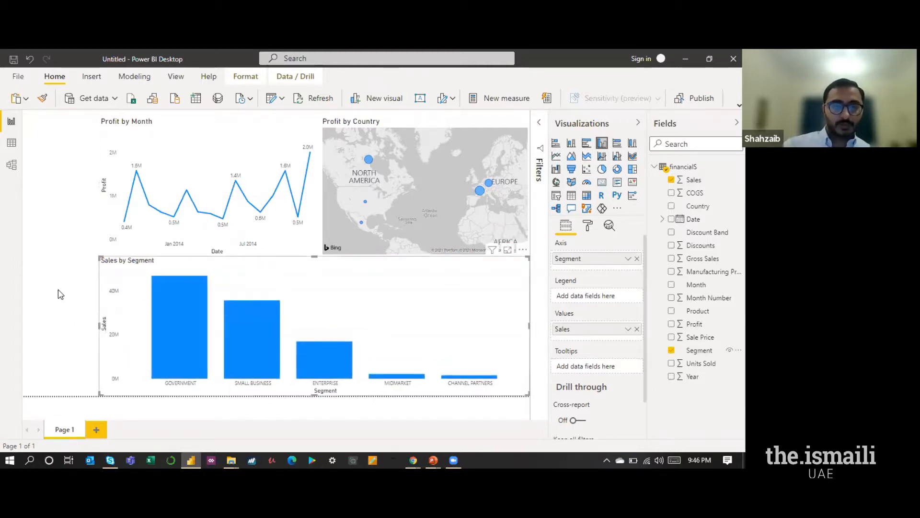
{"action": "left_click", "coordinate": [58, 290]}
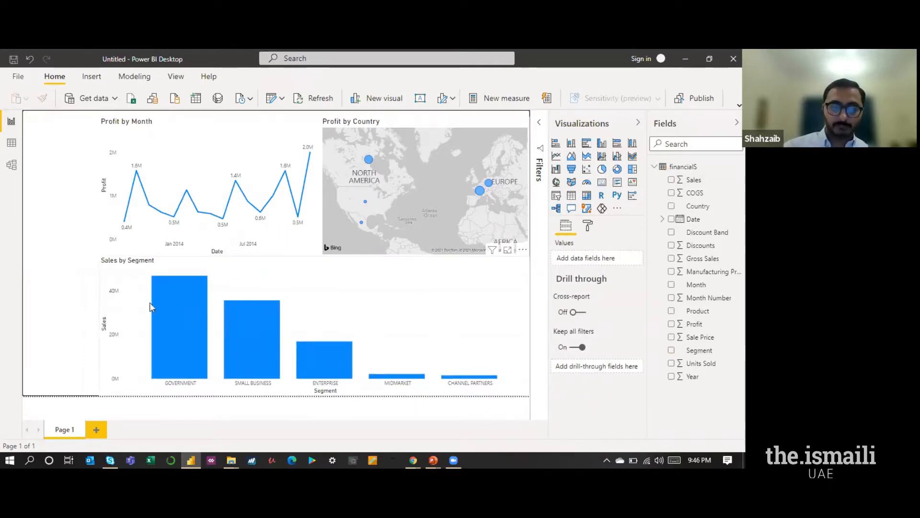
Split the Sales by Segment columns by Product as the legend and inspect the Government bars.
{"action": "left_click", "coordinate": [297, 271]}
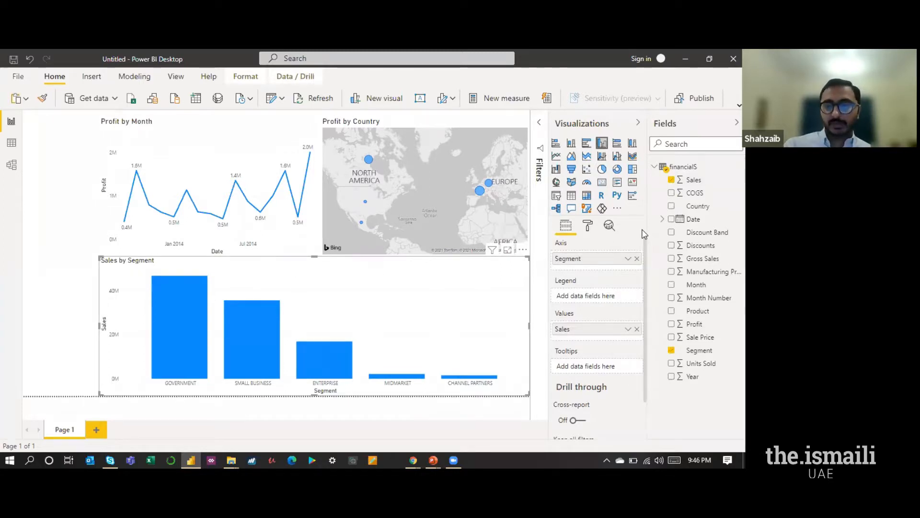
{"action": "left_click", "coordinate": [671, 311]}
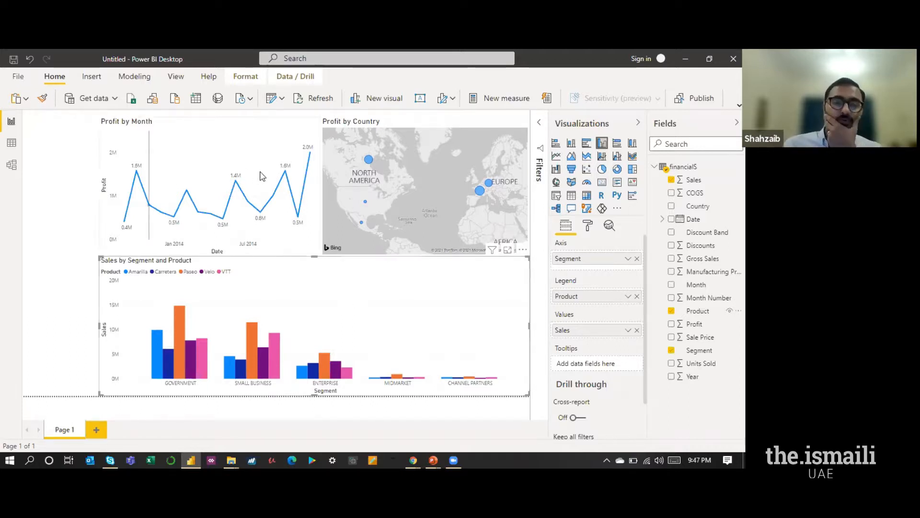
{"action": "mouse_move", "coordinate": [312, 160]}
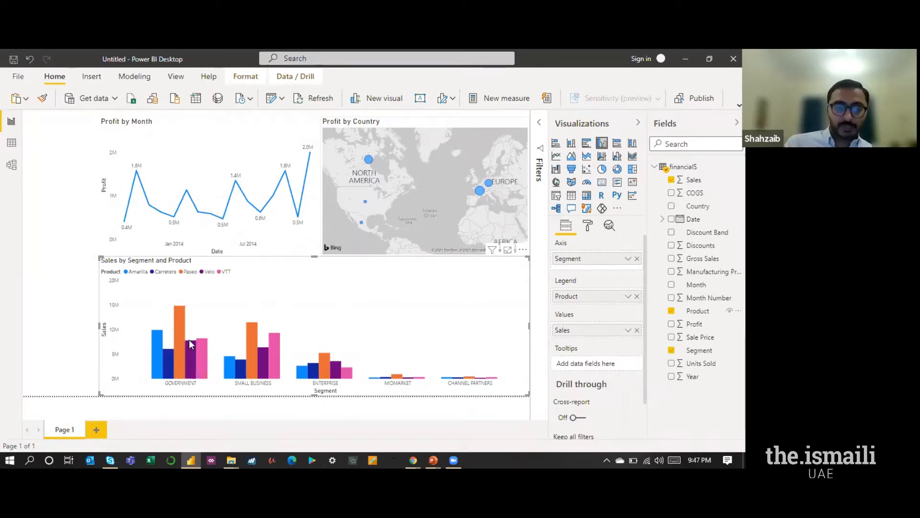
{"action": "mouse_move", "coordinate": [181, 314]}
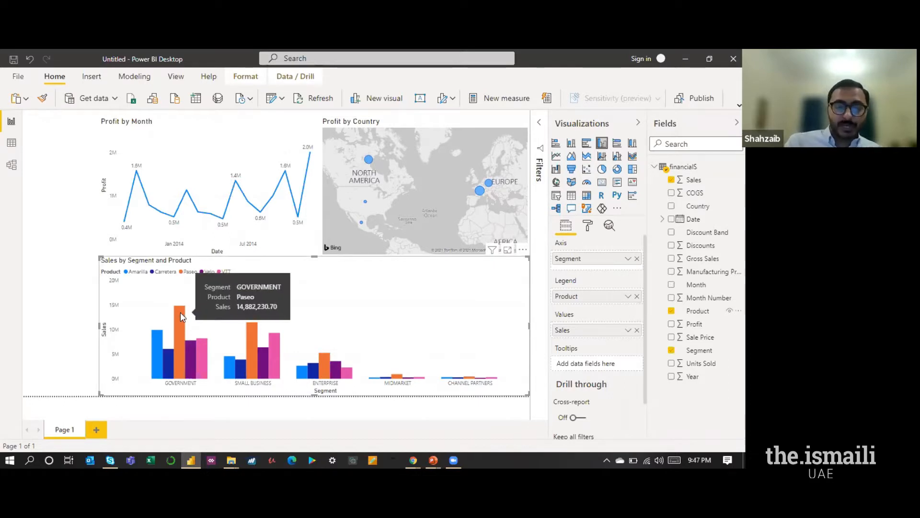
{"action": "mouse_move", "coordinate": [169, 368]}
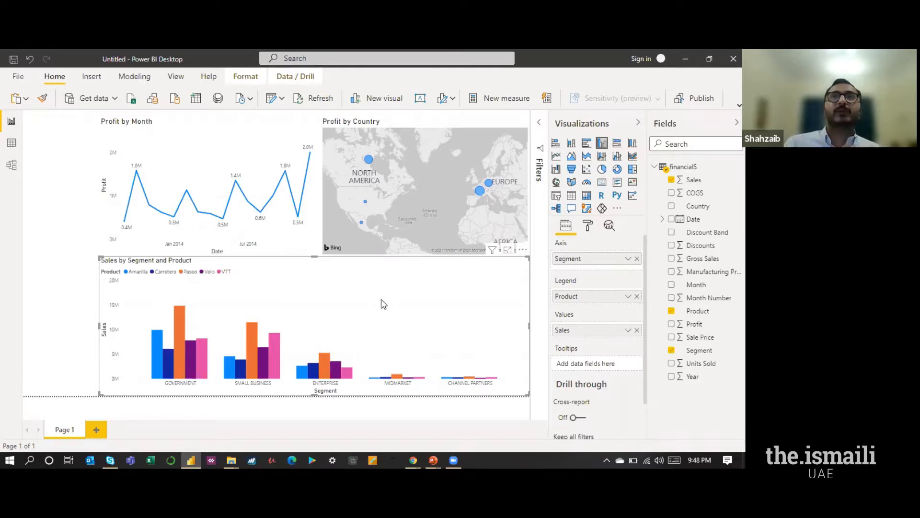
{"action": "left_click", "coordinate": [55, 284]}
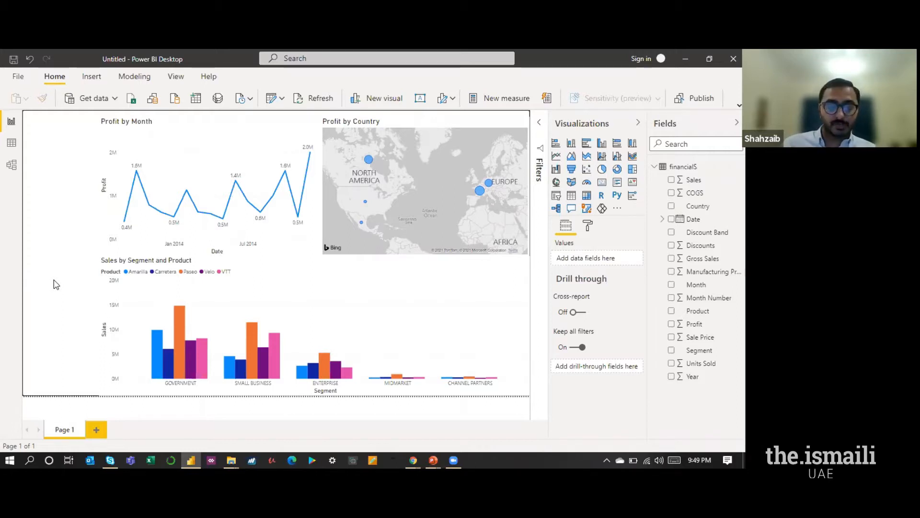
Turn on data labels for the Sales by Segment and Product chart.
{"action": "left_click", "coordinate": [357, 294]}
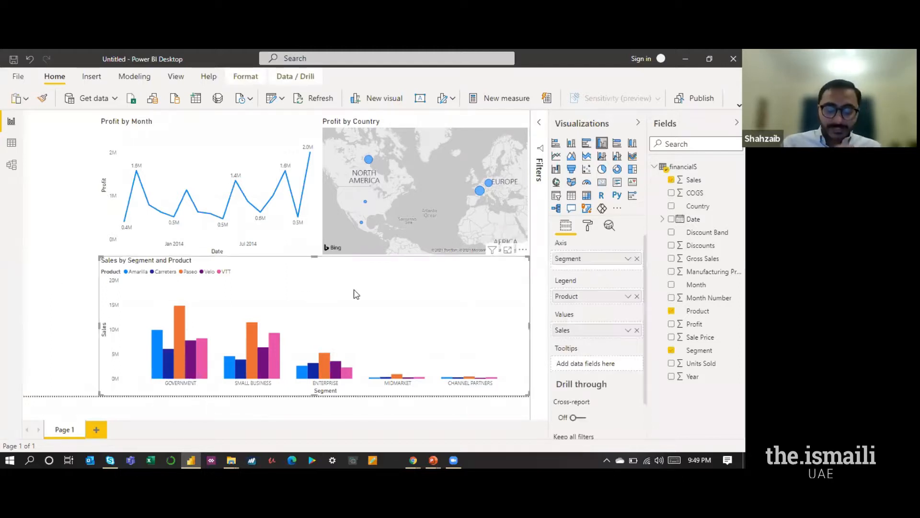
{"action": "left_click", "coordinate": [591, 226]}
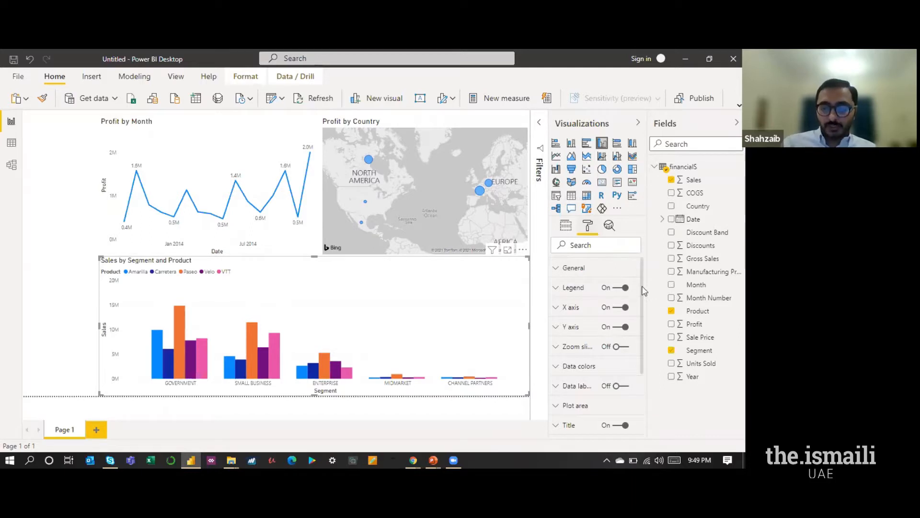
{"action": "scroll", "coordinate": [643, 309], "scroll_direction": "down", "scroll_amount": 2}
{"action": "left_click", "coordinate": [626, 339]}
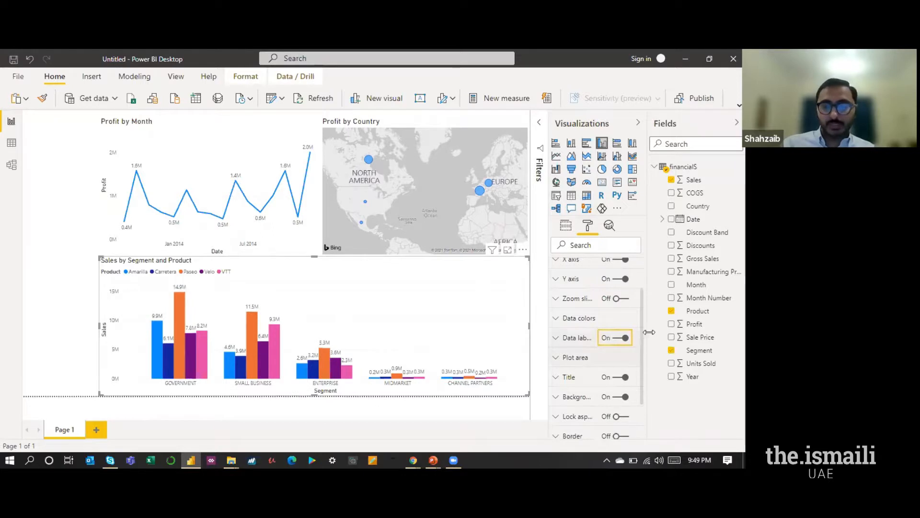
Set the title text size of the Sales by Segment and Product chart to 16 pt.
{"action": "scroll", "coordinate": [556, 319], "scroll_direction": "down", "scroll_amount": 2}
{"action": "left_click", "coordinate": [555, 318]}
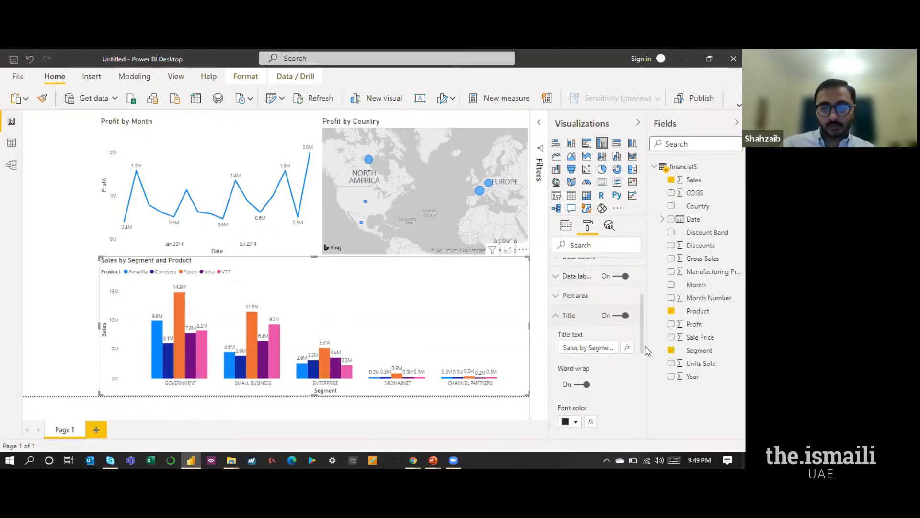
{"action": "scroll", "coordinate": [647, 379], "scroll_direction": "down", "scroll_amount": 5}
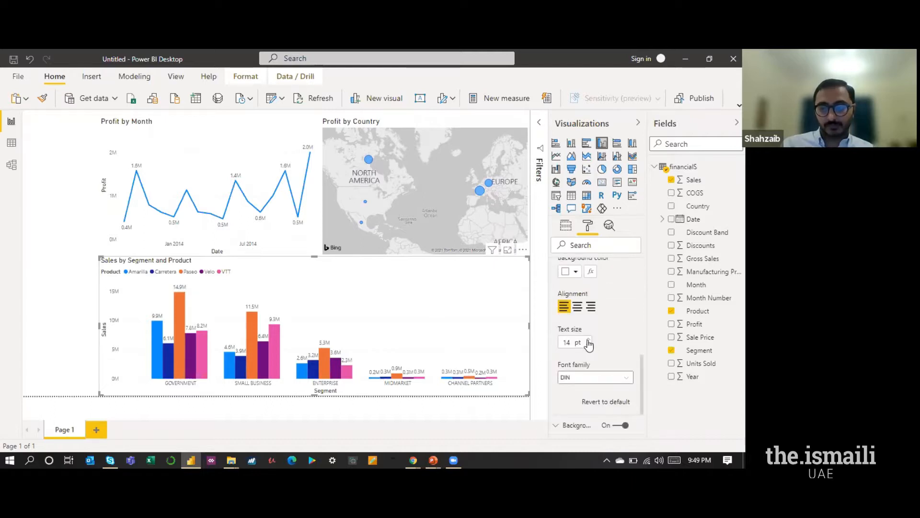
{"action": "left_click", "coordinate": [589, 340]}
{"action": "left_click", "coordinate": [589, 340]}
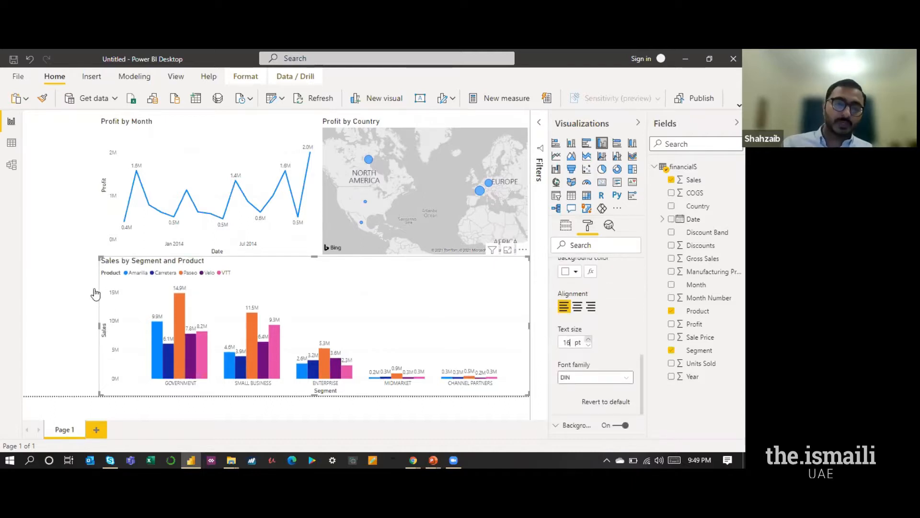
{"action": "left_click", "coordinate": [74, 249]}
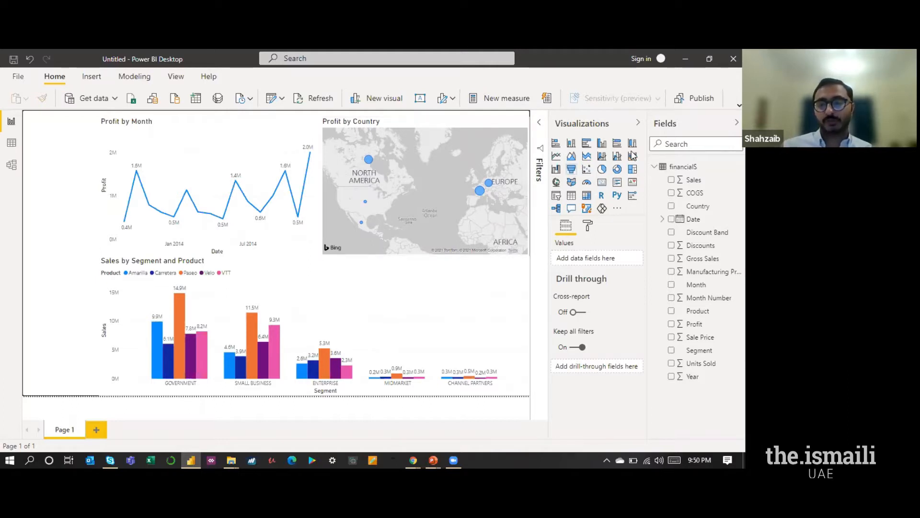
Add an empty slicer beside the Profit by Month chart, widened to the chart's edge and extended down nearly the full page height.
{"action": "left_click", "coordinate": [556, 197]}
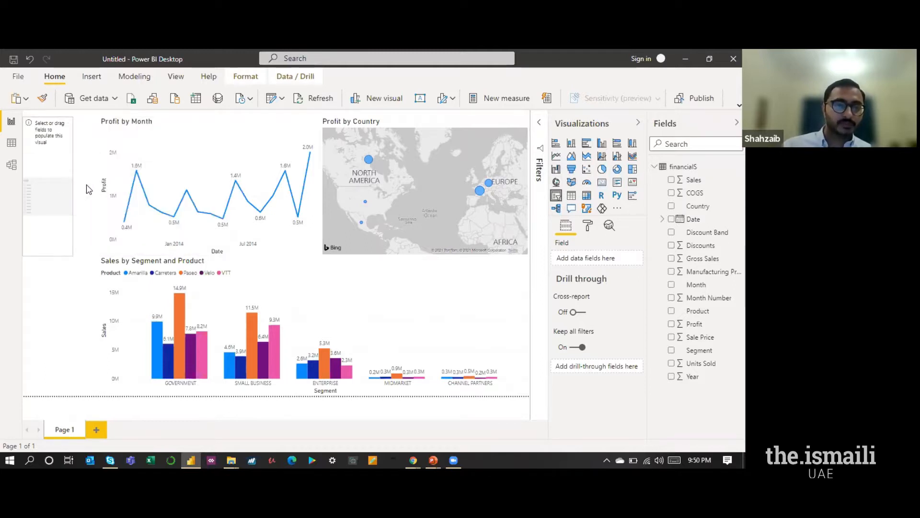
{"action": "left_click_drag", "start_coordinate": [91, 186], "coordinate": [98, 187]}
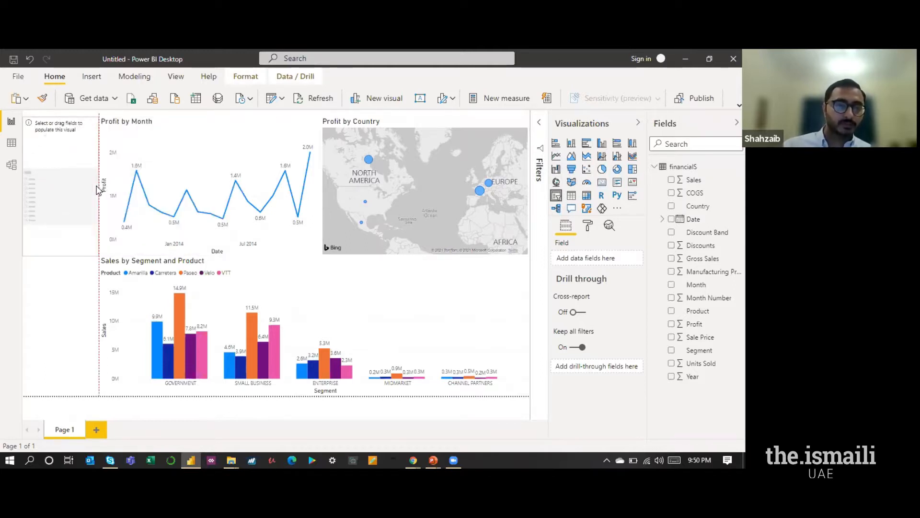
{"action": "left_click_drag", "start_coordinate": [61, 256], "coordinate": [68, 389]}
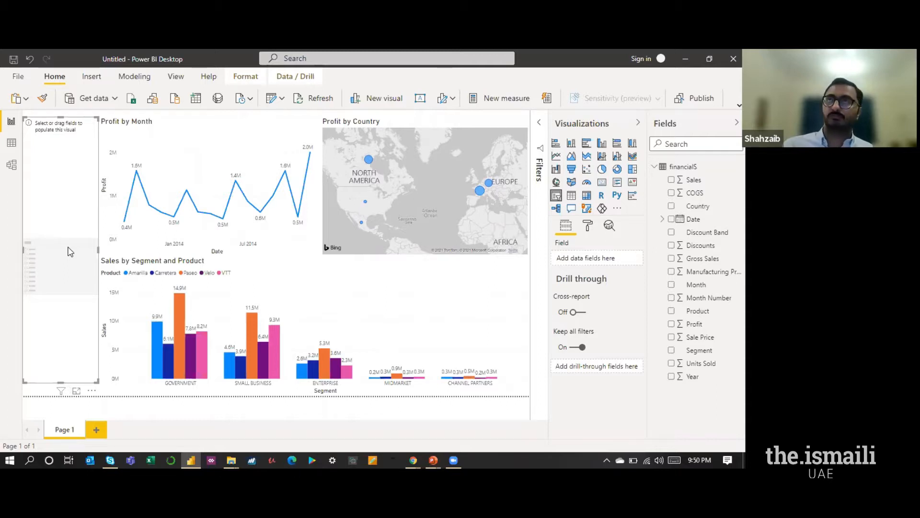
Populate the empty slicer with the Date field, narrow its range to end in January 2014, and restore the full range.
{"action": "left_click", "coordinate": [672, 219]}
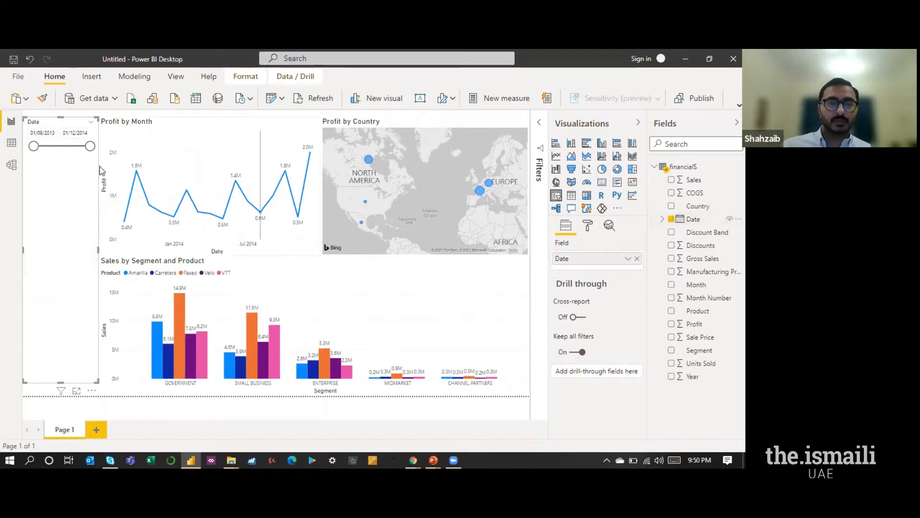
{"action": "left_click_drag", "start_coordinate": [78, 147], "coordinate": [90, 146]}
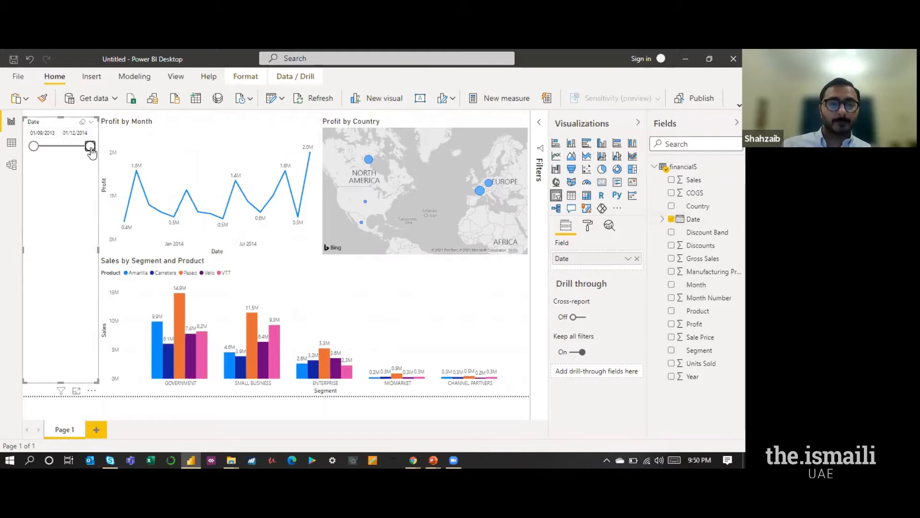
{"action": "left_click_drag", "start_coordinate": [93, 152], "coordinate": [54, 152]}
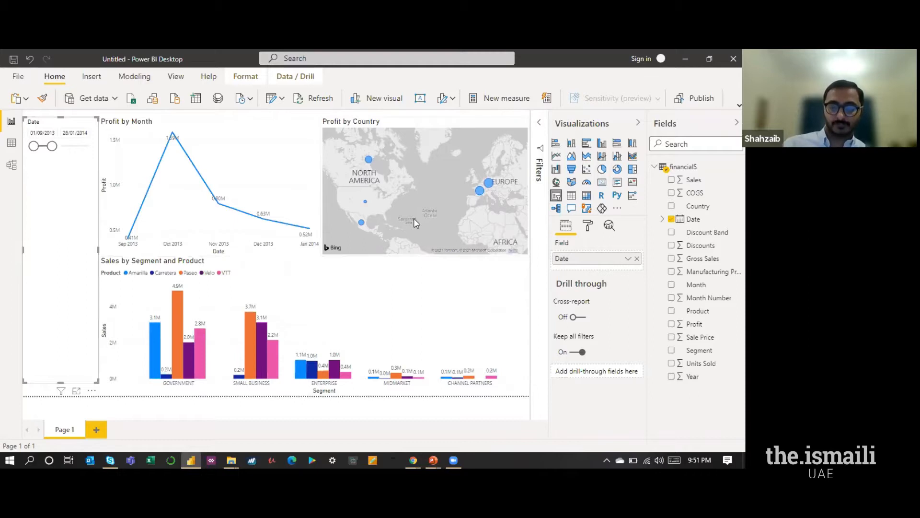
{"action": "left_click_drag", "start_coordinate": [52, 147], "coordinate": [92, 149]}
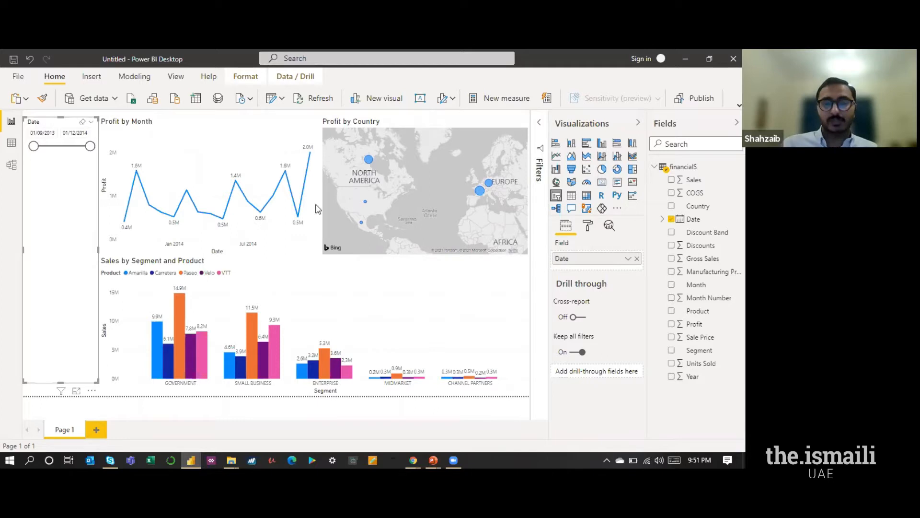
Switch the slicer's date field to Date Hierarchy and expand 2013 and 2014 with the fourth quarter of each year.
{"action": "left_click", "coordinate": [628, 259]}
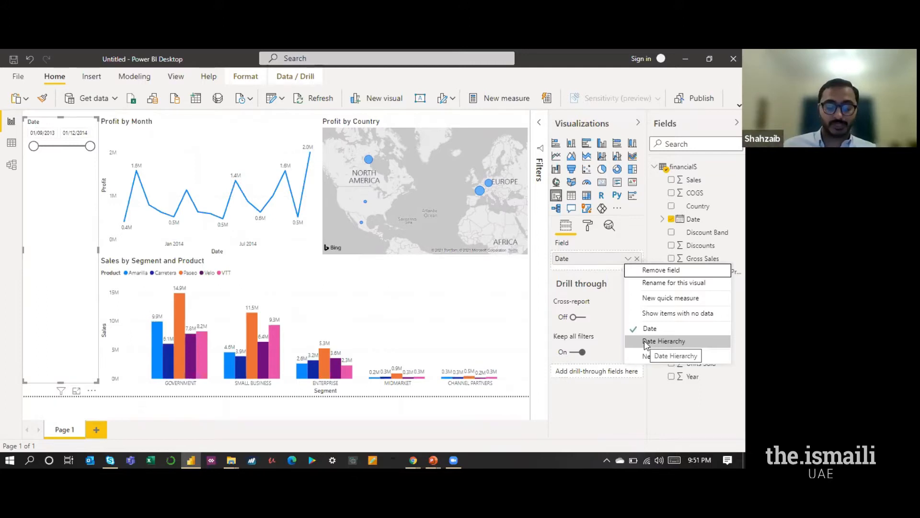
{"action": "left_click", "coordinate": [646, 342]}
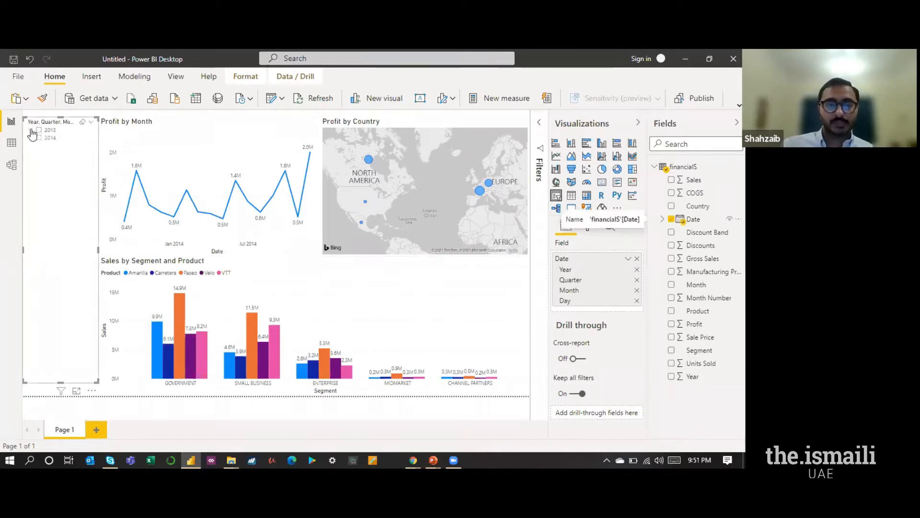
{"action": "left_click", "coordinate": [31, 130]}
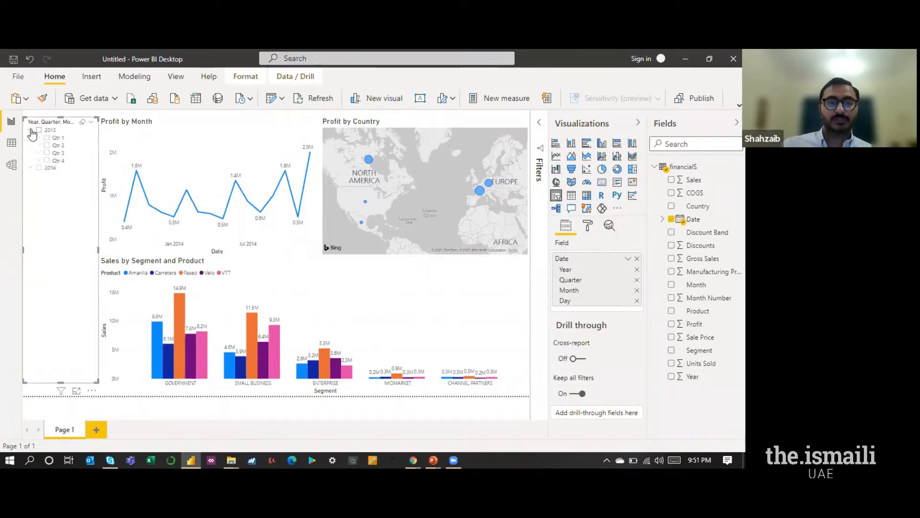
{"action": "left_click", "coordinate": [38, 161]}
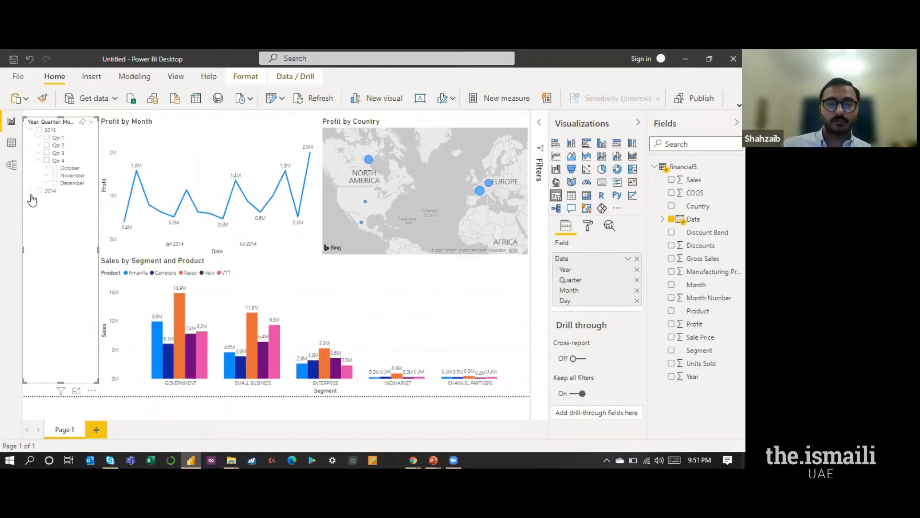
{"action": "left_click", "coordinate": [31, 191]}
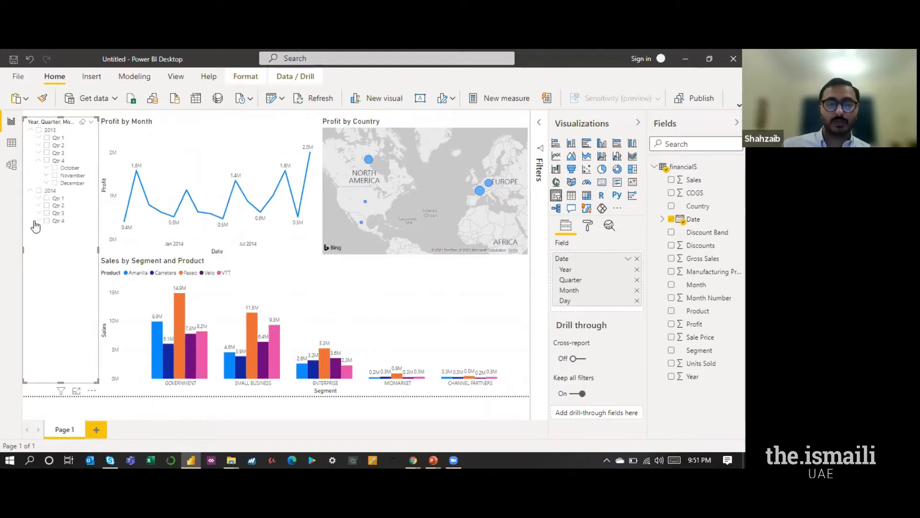
{"action": "left_click", "coordinate": [38, 221]}
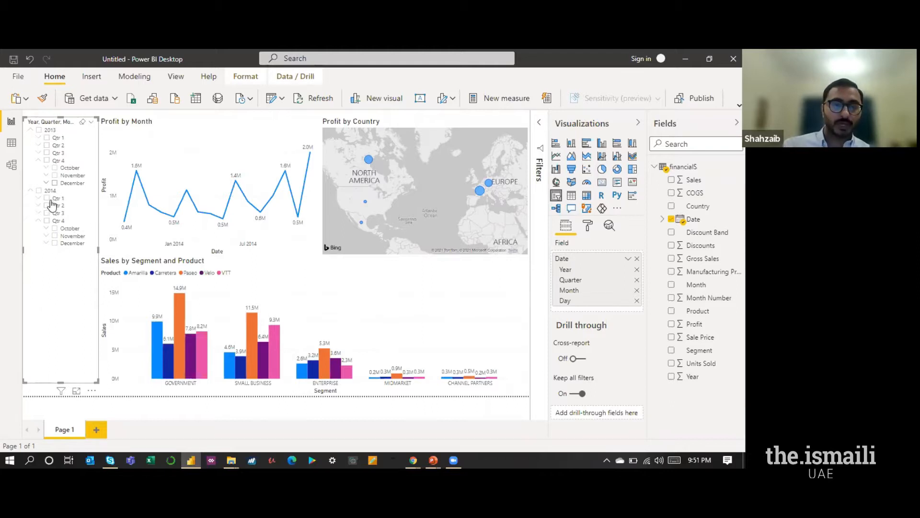
Filter the report by 2014, by its Qtr 4 and by December 2014 in turn, clearing each selection after viewing the visuals.
{"action": "left_click", "coordinate": [39, 191]}
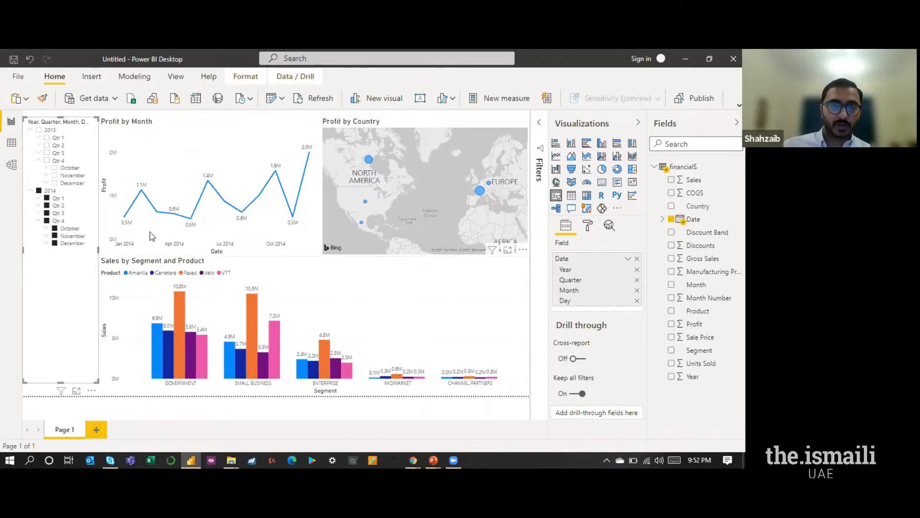
{"action": "left_click", "coordinate": [39, 190]}
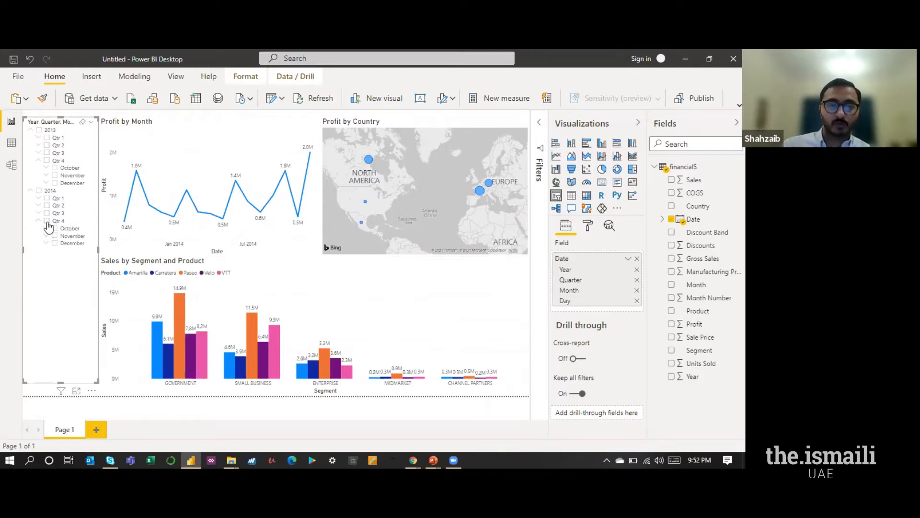
{"action": "left_click", "coordinate": [47, 222]}
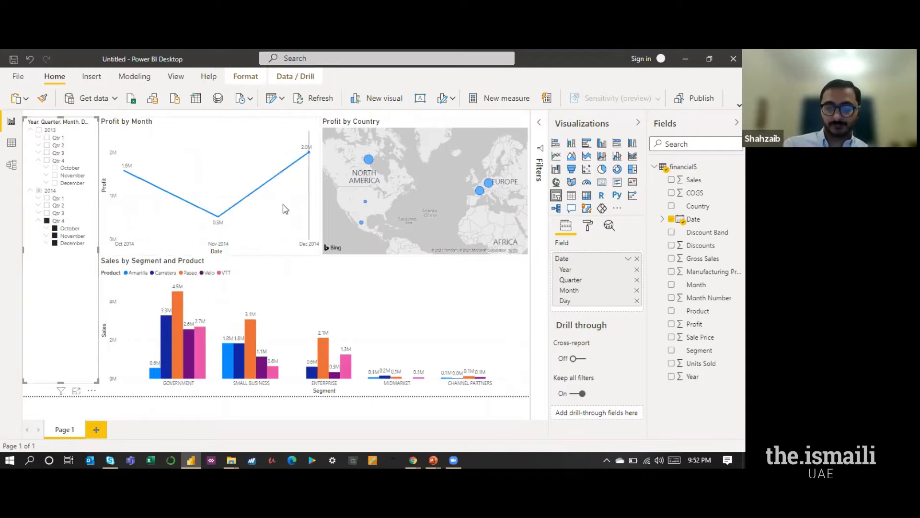
{"action": "left_click", "coordinate": [47, 222]}
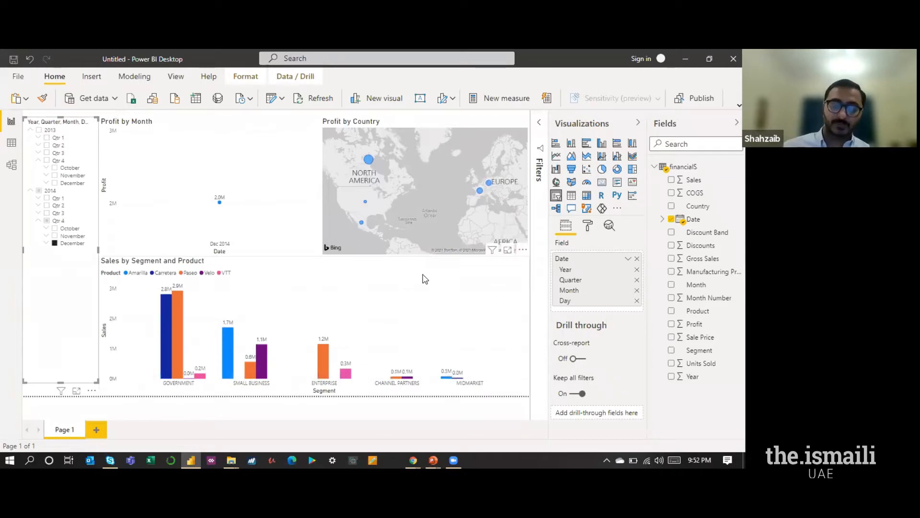
{"action": "left_click", "coordinate": [55, 243]}
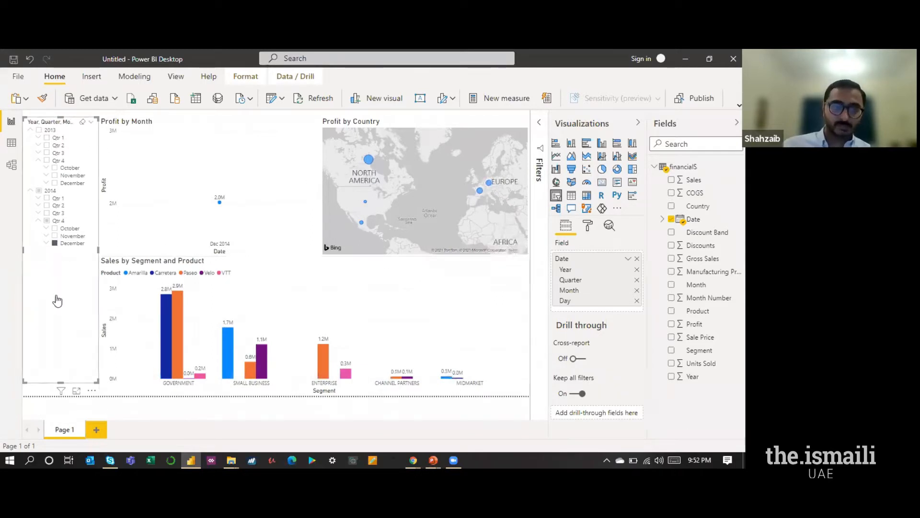
{"action": "left_click", "coordinate": [34, 396]}
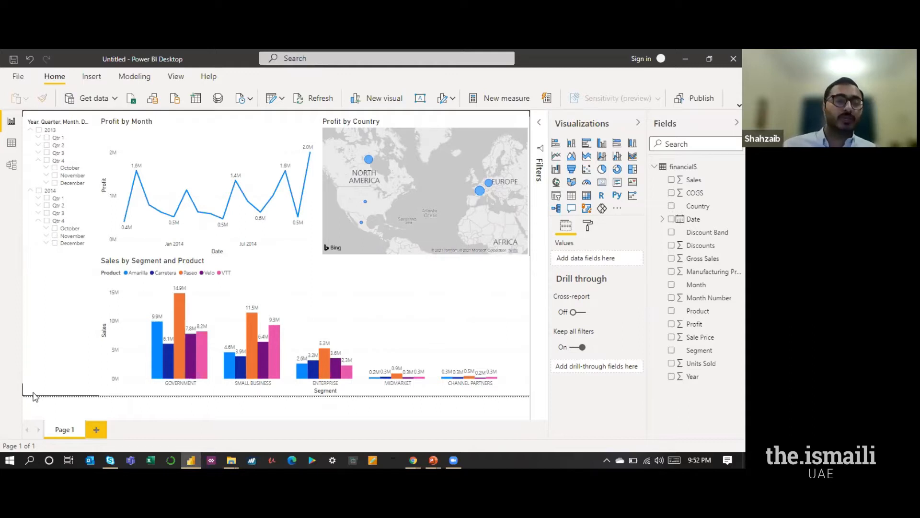
Replace the slicer's date hierarchy with the Discount Band field.
{"action": "left_click", "coordinate": [70, 302]}
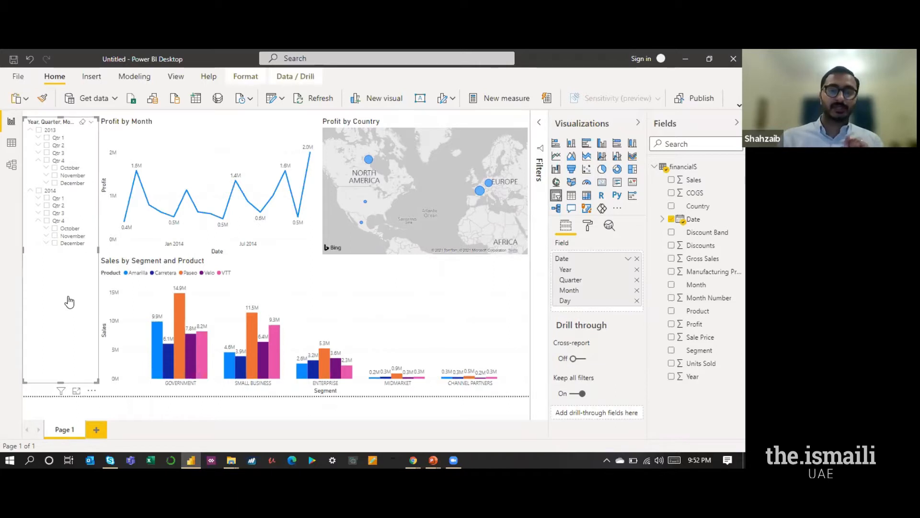
{"action": "left_click", "coordinate": [637, 260]}
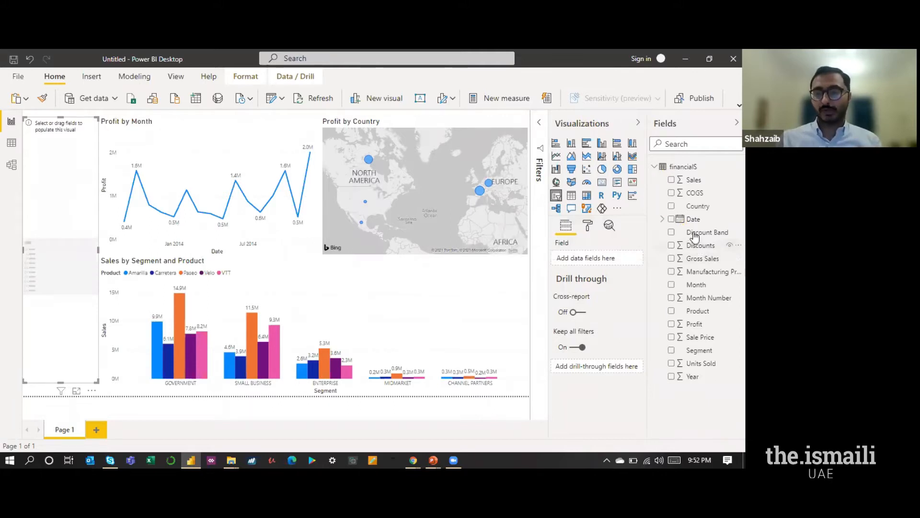
{"action": "left_click_drag", "start_coordinate": [673, 239], "coordinate": [87, 285]}
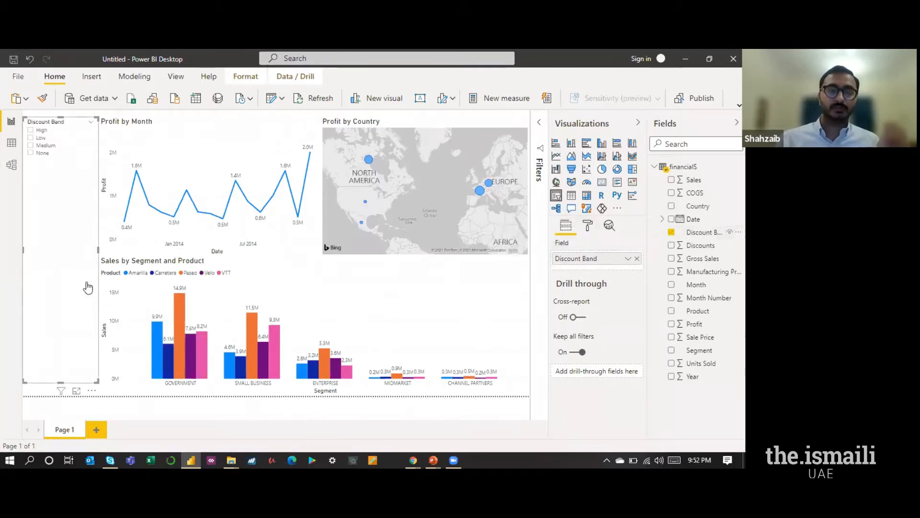
Filter the report by the High discount band, view the changed visuals, and clear the selection.
{"action": "left_click", "coordinate": [31, 131]}
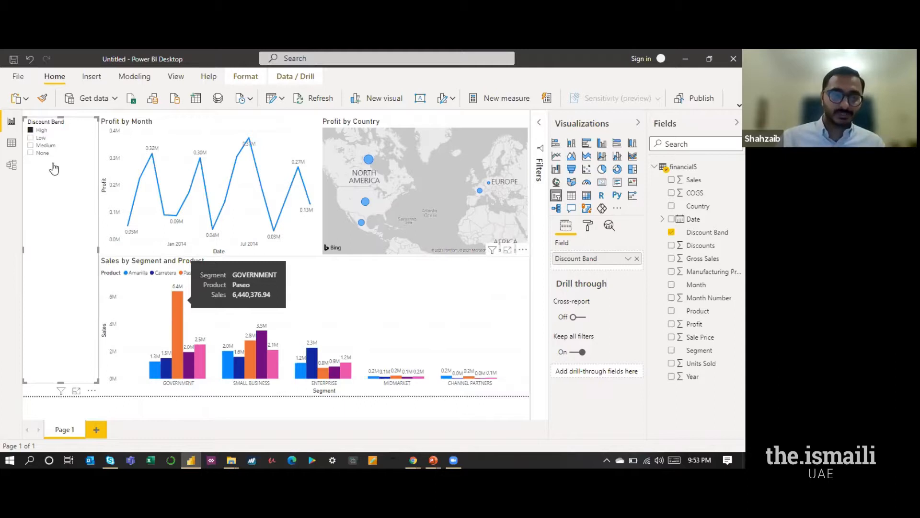
{"action": "left_click", "coordinate": [50, 239]}
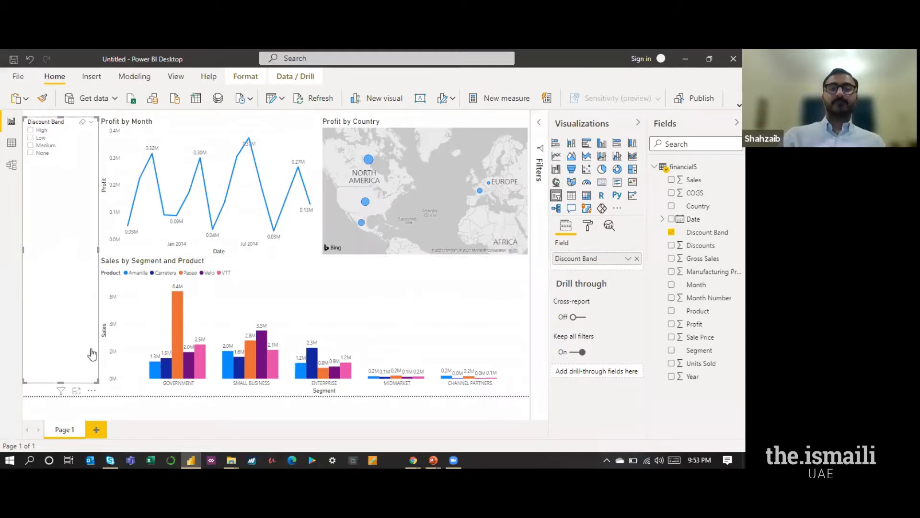
{"action": "left_click", "coordinate": [162, 409]}
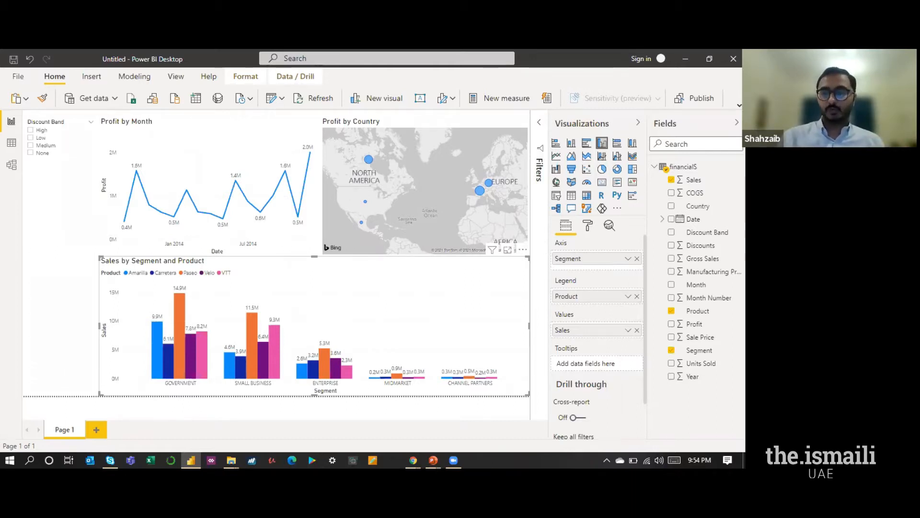
Examine the Excel file path in the report's data source settings and close them without changing the source.
{"action": "left_click", "coordinate": [740, 105]}
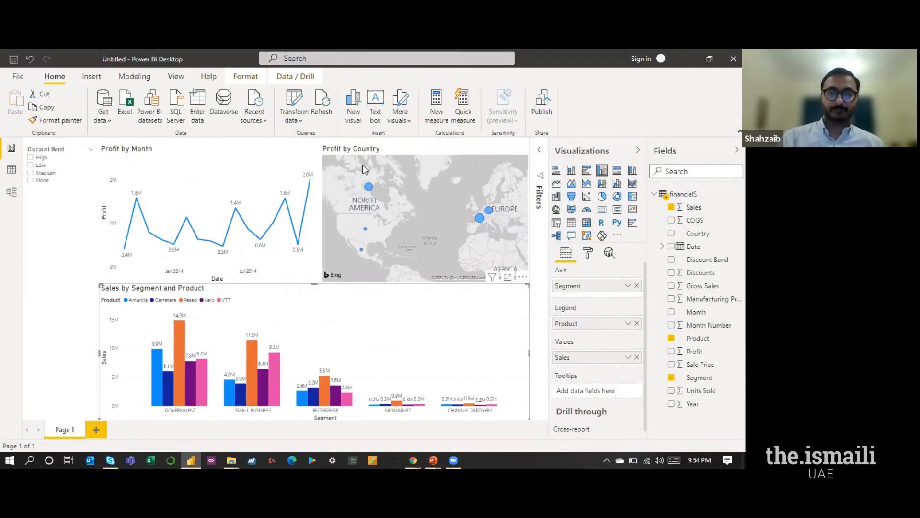
{"action": "left_click", "coordinate": [302, 124]}
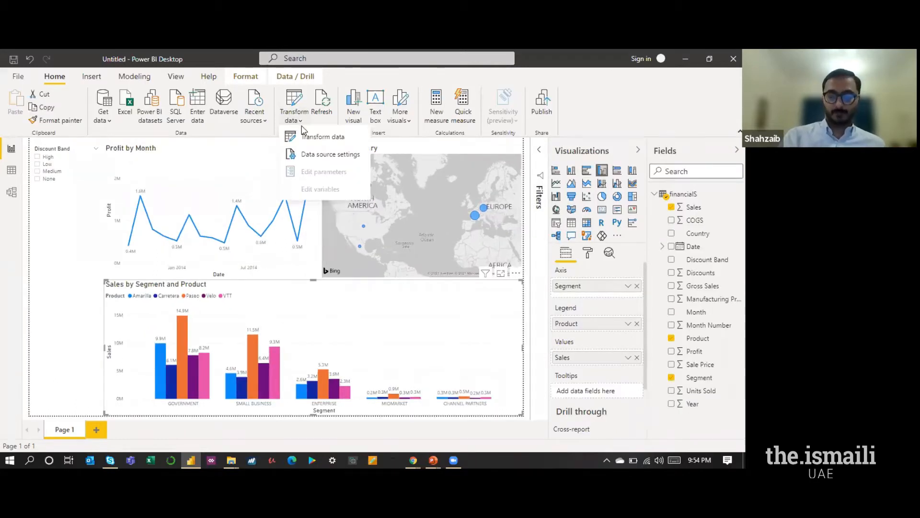
{"action": "left_click", "coordinate": [316, 157]}
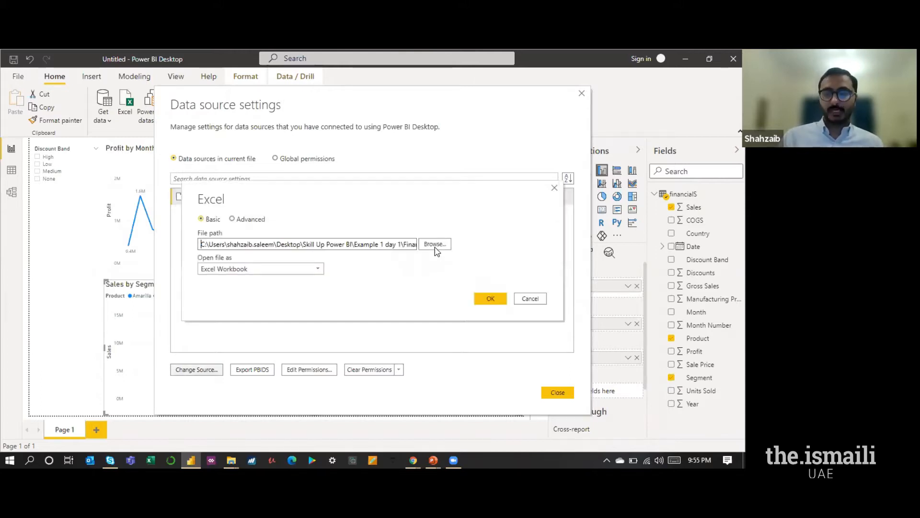
{"action": "left_click", "coordinate": [530, 298]}
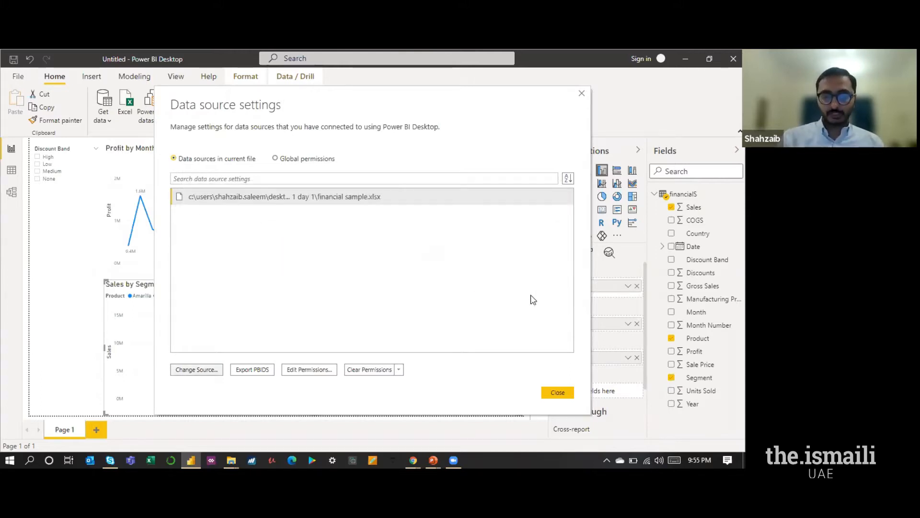
{"action": "left_click", "coordinate": [558, 392]}
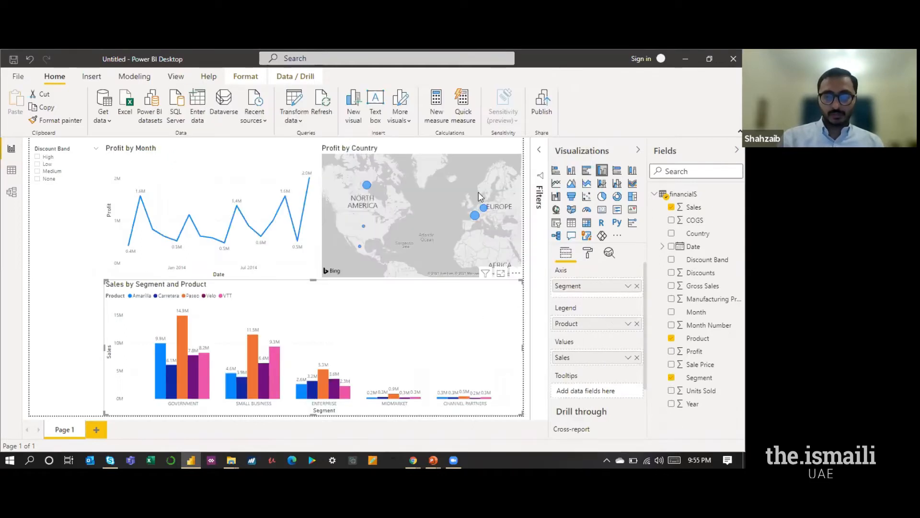
Switch to the desktop and open the Skill Up Power BI folder.
{"action": "left_click", "coordinate": [685, 59]}
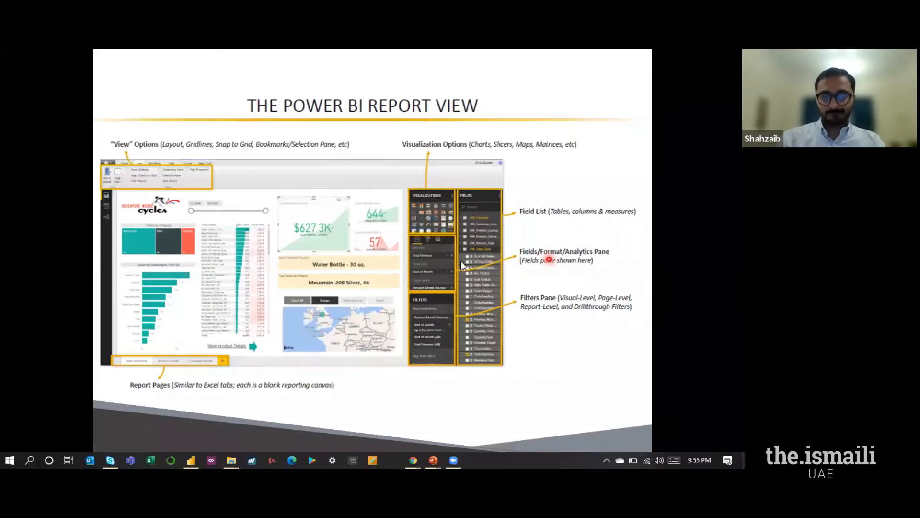
{"action": "key", "text": "super+d"}
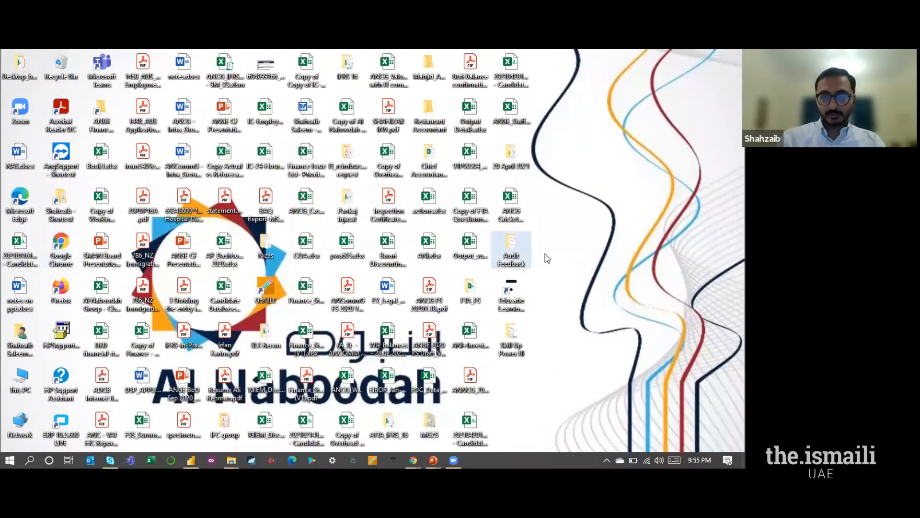
{"action": "key", "text": "Down"}
{"action": "key", "text": "Down"}
{"action": "key", "text": "Return"}
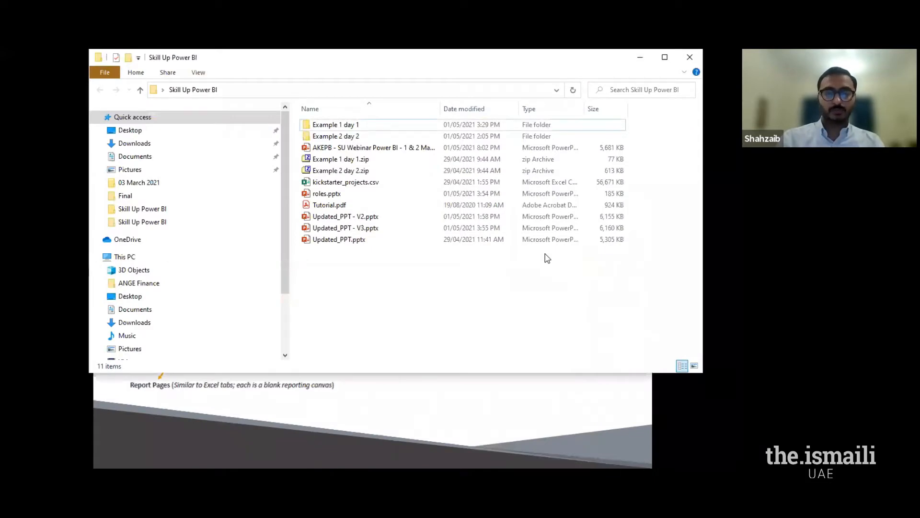
Duplicate Financial Sample.xlsx inside the Example 1 day 1 folder.
{"action": "key", "text": "Down"}
{"action": "key", "text": "Return"}
{"action": "key", "text": "ctrl+c"}
{"action": "key", "text": "ctrl+v"}
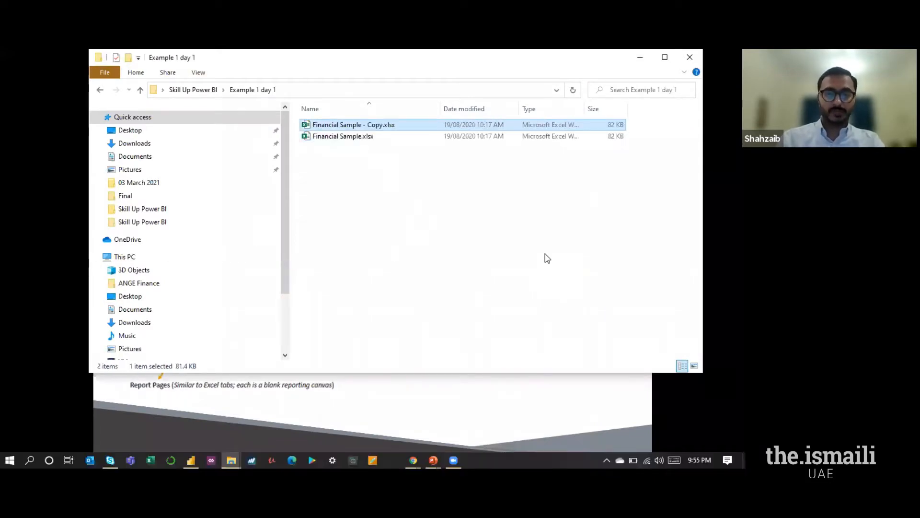
Rename the copied workbook to Financial Sample - V2.xlsx and open it in Excel.
{"action": "key", "text": "F2"}
{"action": "key", "text": "Right"}
{"action": "key", "text": "BackSpace"}
{"action": "key", "text": "BackSpace"}
{"action": "key", "text": "BackSpace"}
{"action": "key", "text": "BackSpace"}
{"action": "type", "text": "V"}
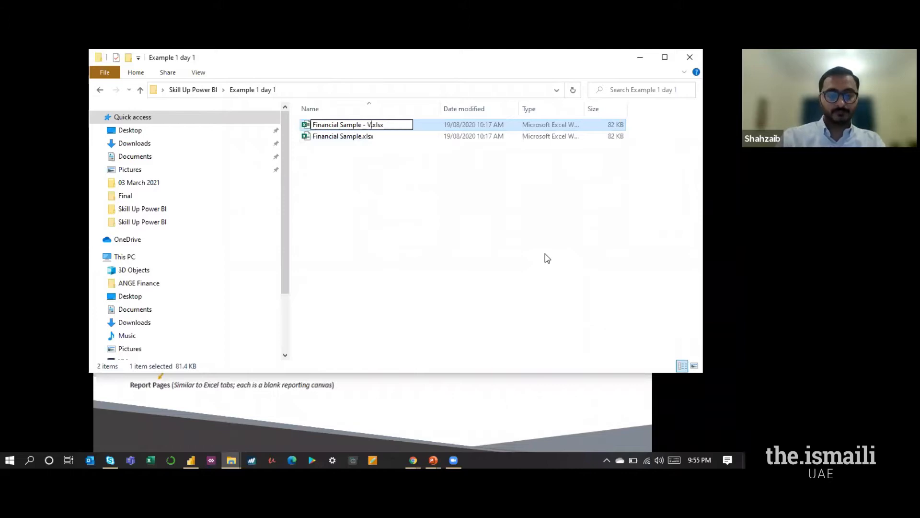
{"action": "type", "text": "2"}
{"action": "key", "text": "Return"}
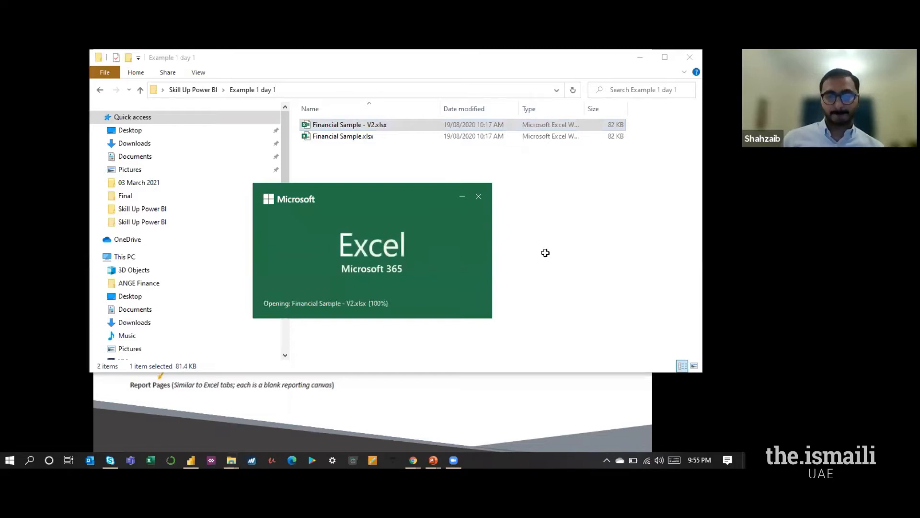
Filter the table's Country column to show only the France rows.
{"action": "key", "text": "Left"}
{"action": "key", "text": "Left"}
{"action": "key", "text": "Left"}
{"action": "key", "text": "Left"}
{"action": "key", "text": "Left"}
{"action": "key", "text": "Left"}
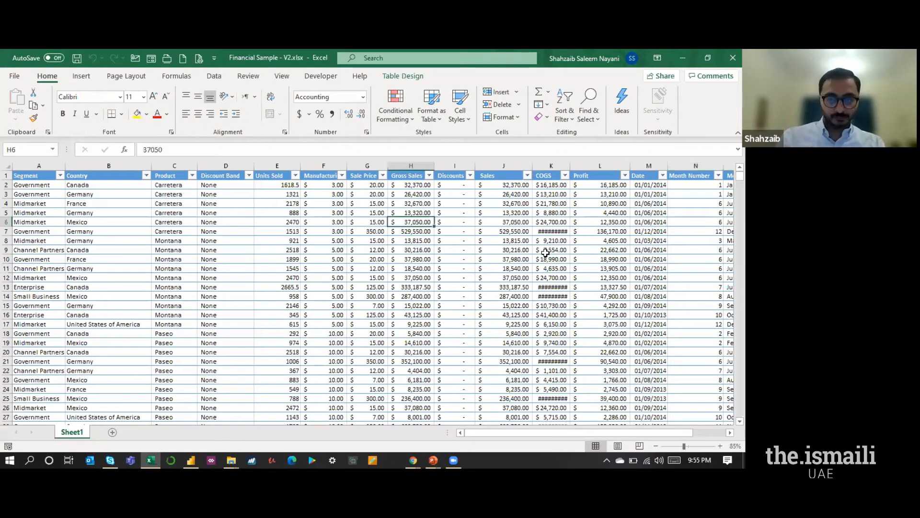
{"action": "key", "text": "Left"}
{"action": "key", "text": "Left"}
{"action": "key", "text": "Left"}
{"action": "key", "text": "Left"}
{"action": "key", "text": "Left"}
{"action": "key", "text": "Left"}
{"action": "key", "text": "Left"}
{"action": "key", "text": "Up"}
{"action": "key", "text": "Up"}
{"action": "key", "text": "Up"}
{"action": "key", "text": "Up"}
{"action": "key", "text": "Up"}
{"action": "key", "text": "Right"}
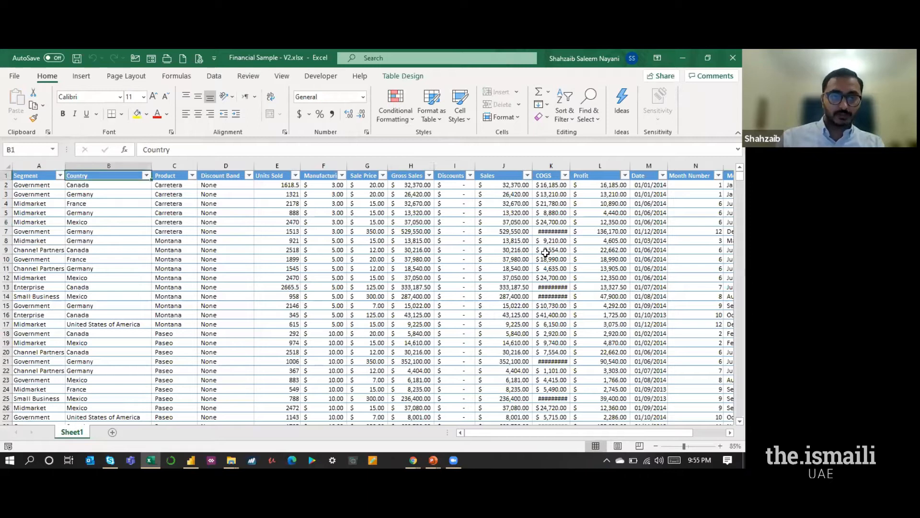
{"action": "key", "text": "Right"}
{"action": "key", "text": "Down"}
{"action": "key", "text": "Up"}
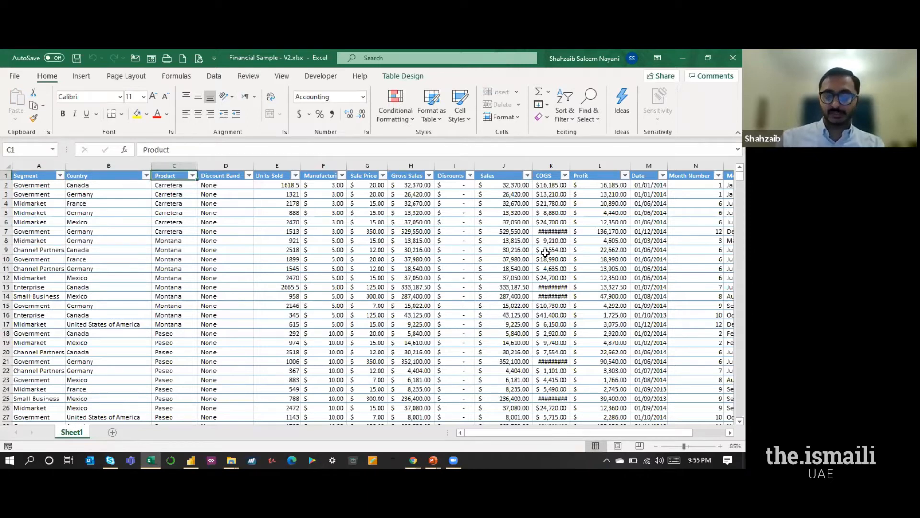
{"action": "key", "text": "Left"}
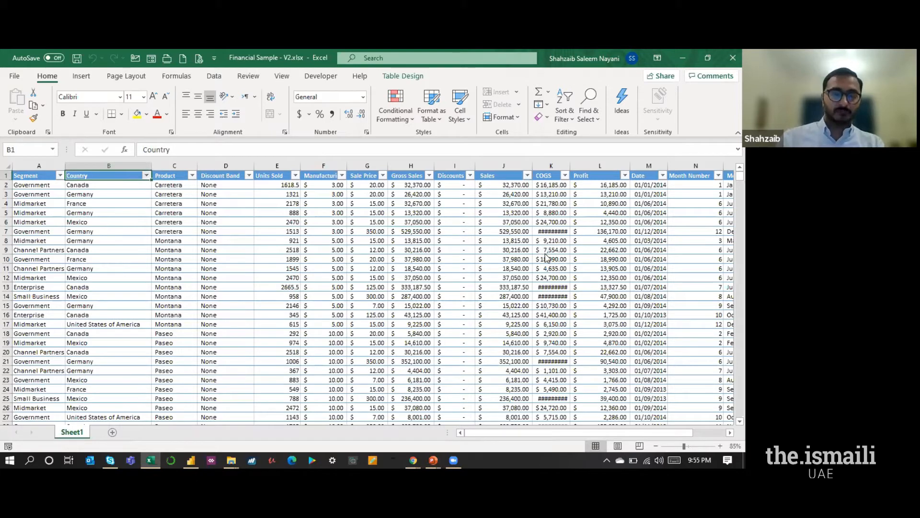
{"action": "key", "text": "alt+Down"}
{"action": "key", "text": "Down"}
{"action": "key", "text": "Down"}
{"action": "key", "text": "space"}
{"action": "key", "text": "Down"}
{"action": "key", "text": "Down"}
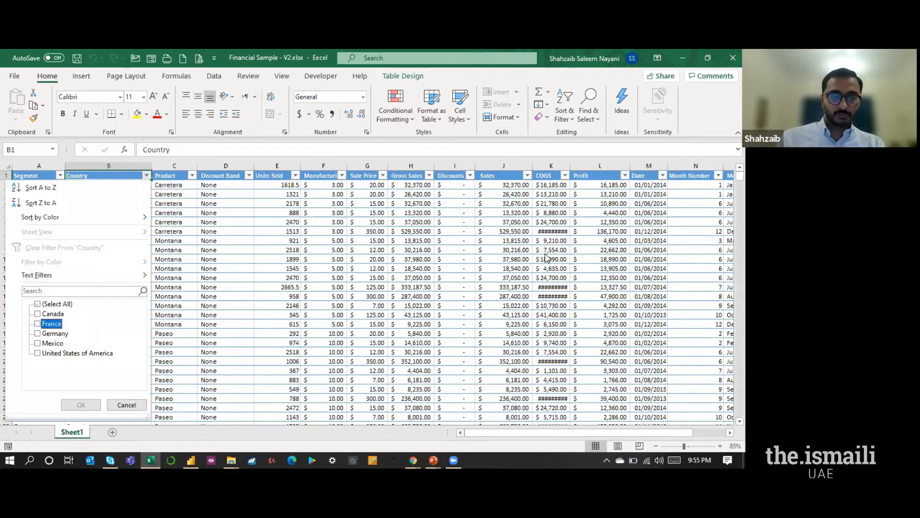
{"action": "key", "text": "Down"}
{"action": "key", "text": "Down"}
{"action": "key", "text": "Down"}
{"action": "key", "text": "Up"}
{"action": "key", "text": "Up"}
{"action": "key", "text": "Up"}
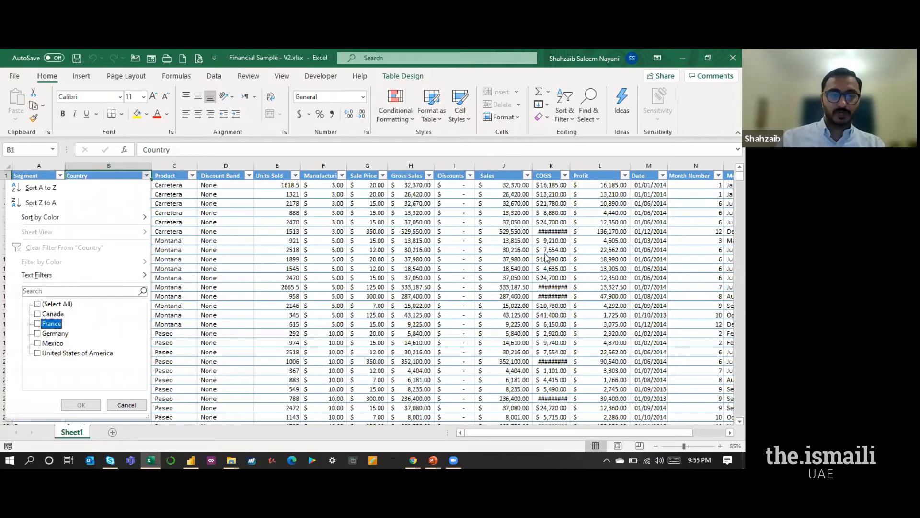
{"action": "key", "text": "space"}
{"action": "key", "text": "Return"}
Try to replace France with another country name in cell B4, cancel the entry, and clear the Country filter.
{"action": "key", "text": "Down"}
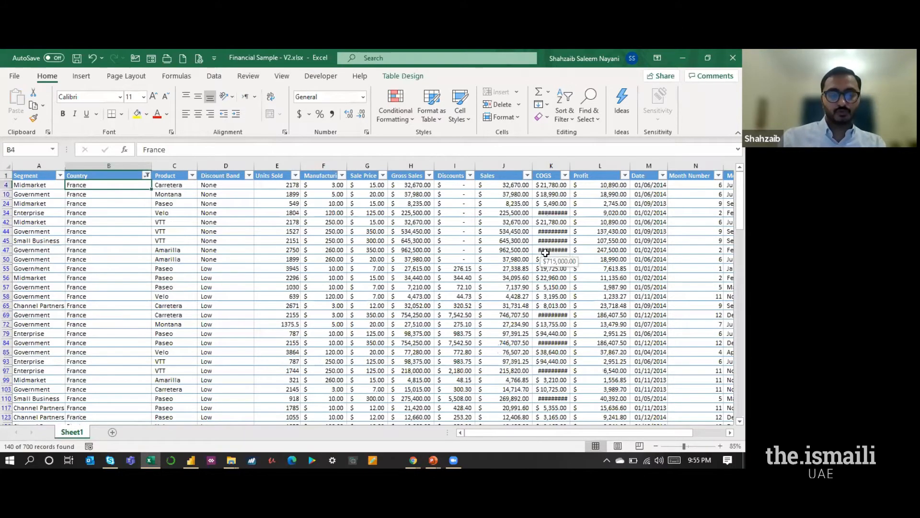
{"action": "type", "text": "Umit"}
{"action": "key", "text": "BackSpace"}
{"action": "key", "text": "BackSpace"}
{"action": "key", "text": "BackSpace"}
{"action": "type", "text": "ne"}
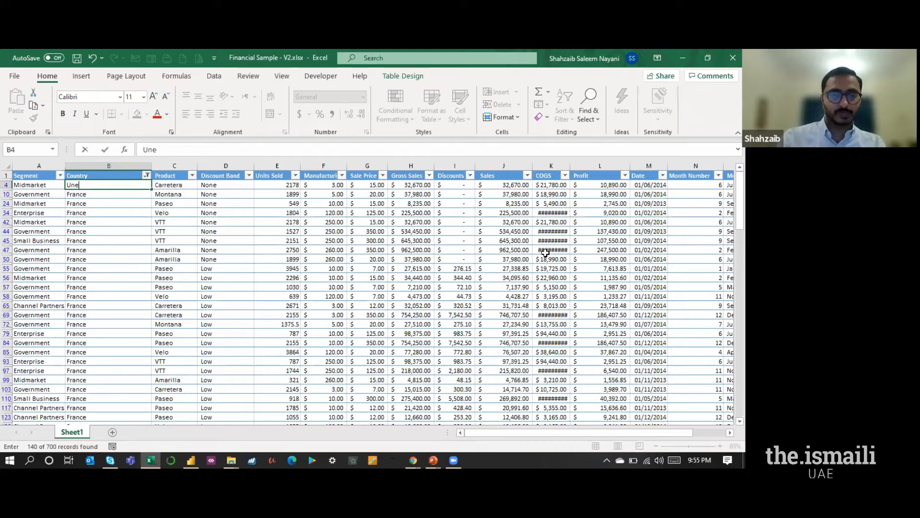
{"action": "key", "text": "BackSpace"}
{"action": "type", "text": "ited"}
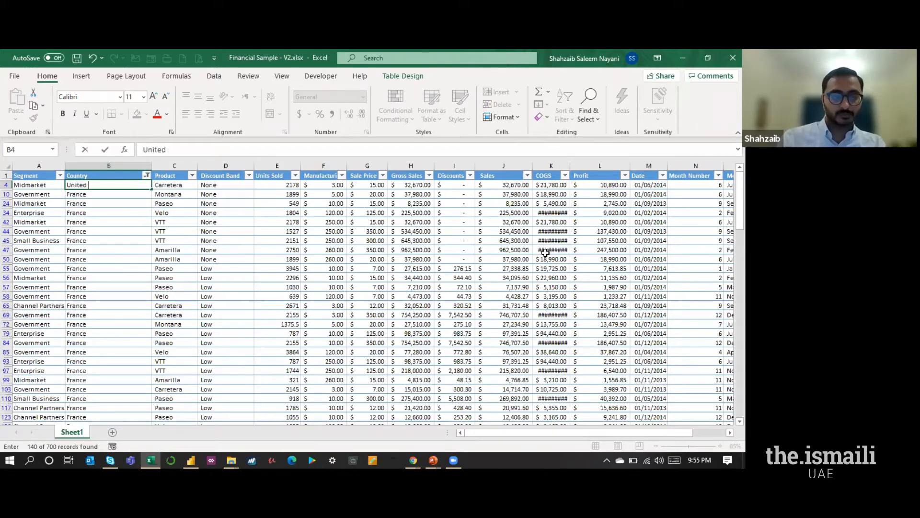
{"action": "type", "text": " King"}
{"action": "key", "text": "BackSpace"}
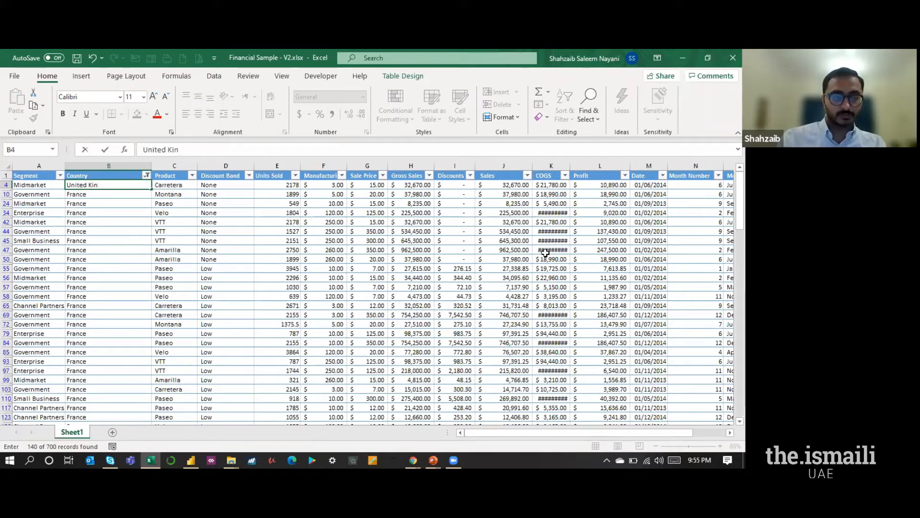
{"action": "key", "text": "Escape"}
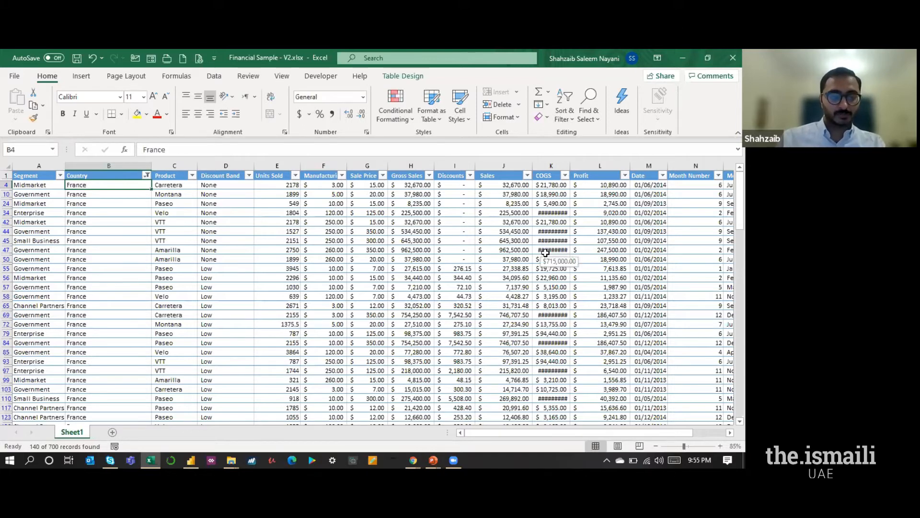
{"action": "key", "text": "alt+a"}
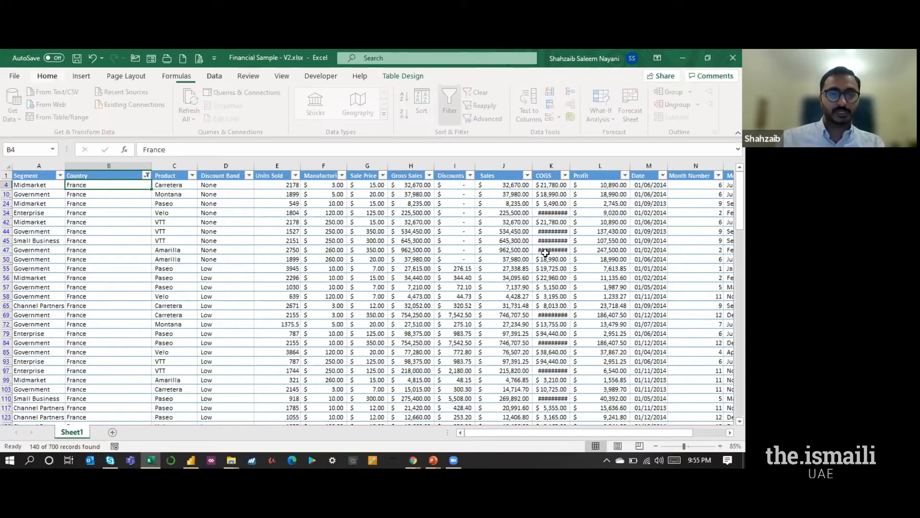
{"action": "key", "text": "c"}
Filter the table's Product column to show only the Paseo rows.
{"action": "key", "text": "ctrl+Up"}
{"action": "key", "text": "Right"}
{"action": "key", "text": "alt+Down"}
{"action": "key", "text": "Down"}
{"action": "key", "text": "Down"}
{"action": "key", "text": "Down"}
{"action": "key", "text": "Down"}
{"action": "key", "text": "Down"}
{"action": "key", "text": "space"}
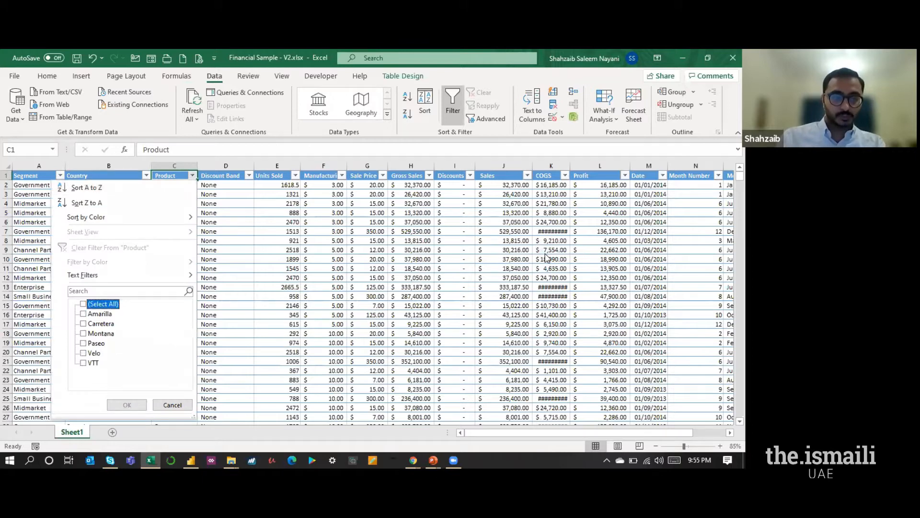
{"action": "key", "text": "Down"}
{"action": "key", "text": "Up"}
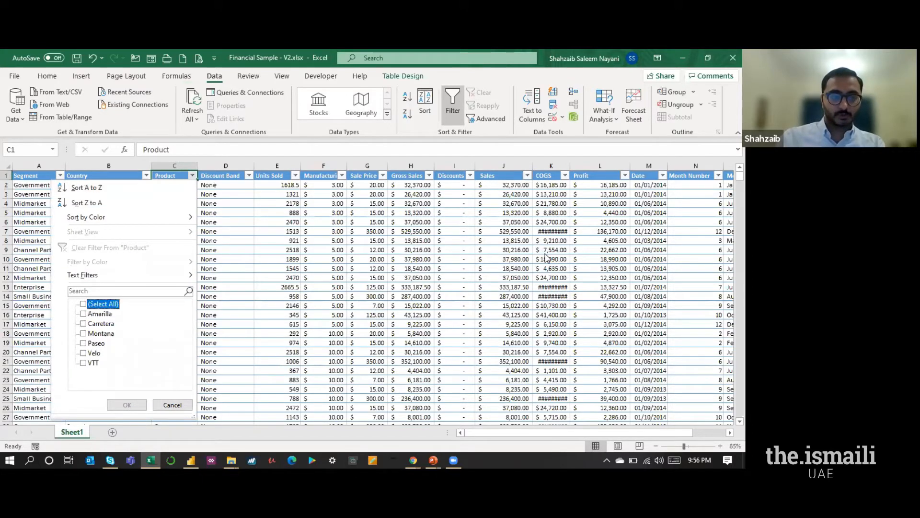
{"action": "key", "text": "Down"}
{"action": "key", "text": "Down"}
{"action": "key", "text": "Down"}
{"action": "key", "text": "Down"}
{"action": "key", "text": "space"}
{"action": "key", "text": "Return"}
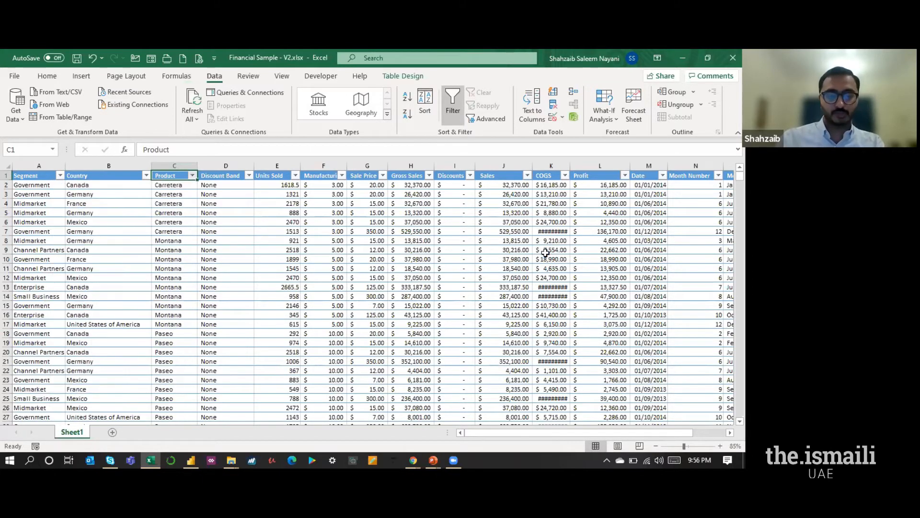
Replace Paseo with ABC in cell C18 and copy it down over all the filtered Product rows.
{"action": "key", "text": "Down"}
{"action": "type", "text": "ANC"}
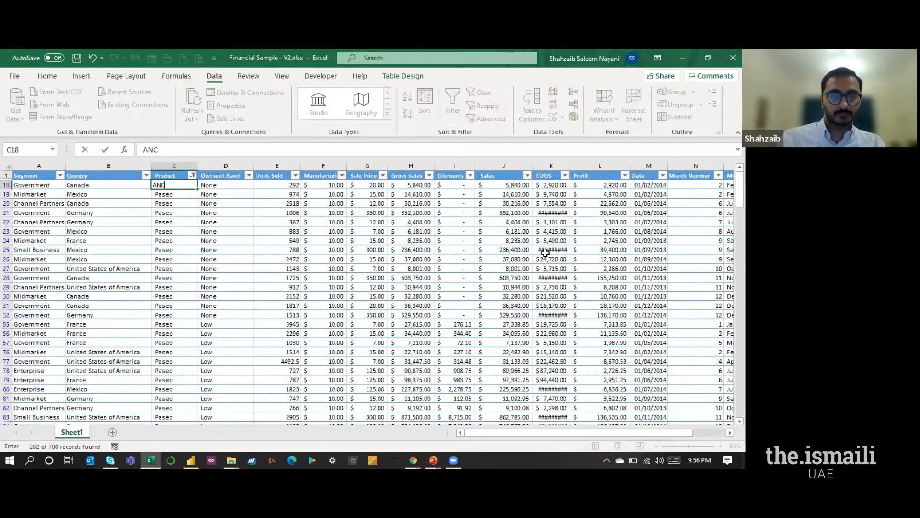
{"action": "type", "text": "C"}
{"action": "key", "text": "ctrl+Return"}
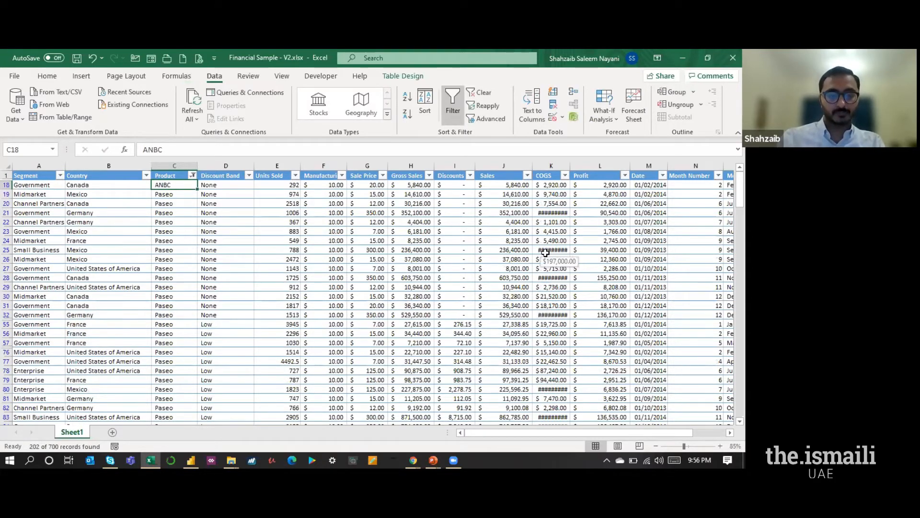
{"action": "type", "text": "ABC"}
{"action": "key", "text": "ctrl+Return"}
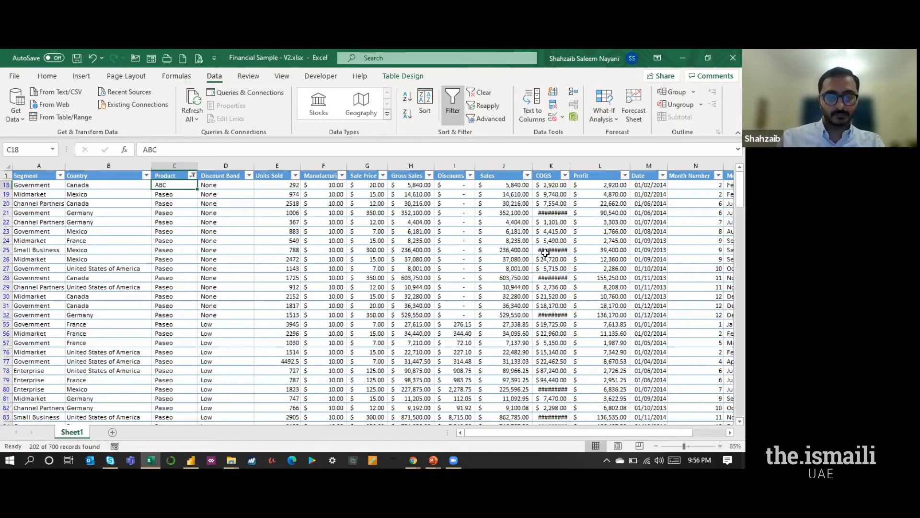
{"action": "key", "text": "ctrl+c"}
{"action": "key", "text": "ctrl+shift+Down"}
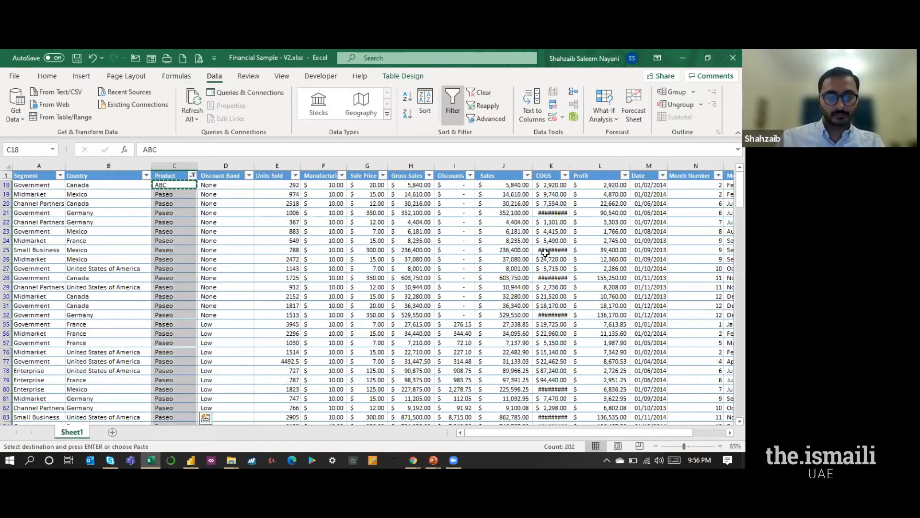
{"action": "key", "text": "ctrl+v"}
Clear the Product filter, save and close the V2 workbook, and dismiss the network connection messages.
{"action": "key", "text": "alt+a"}
{"action": "key", "text": "c"}
{"action": "key", "text": "ctrl+s"}
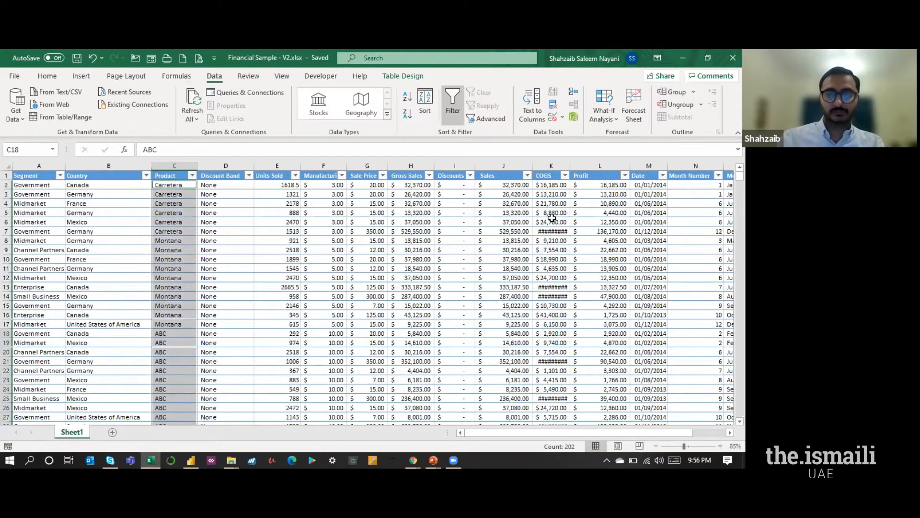
{"action": "left_click", "coordinate": [728, 57]}
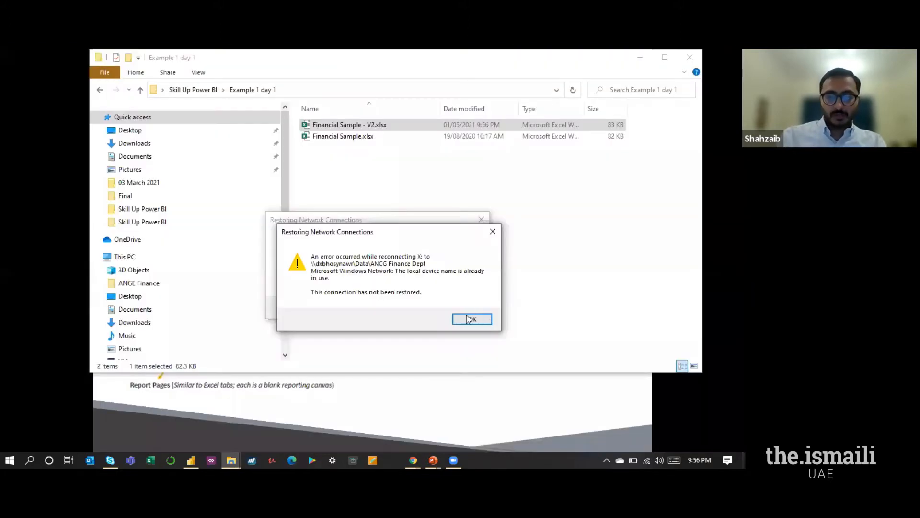
{"action": "left_click", "coordinate": [468, 315]}
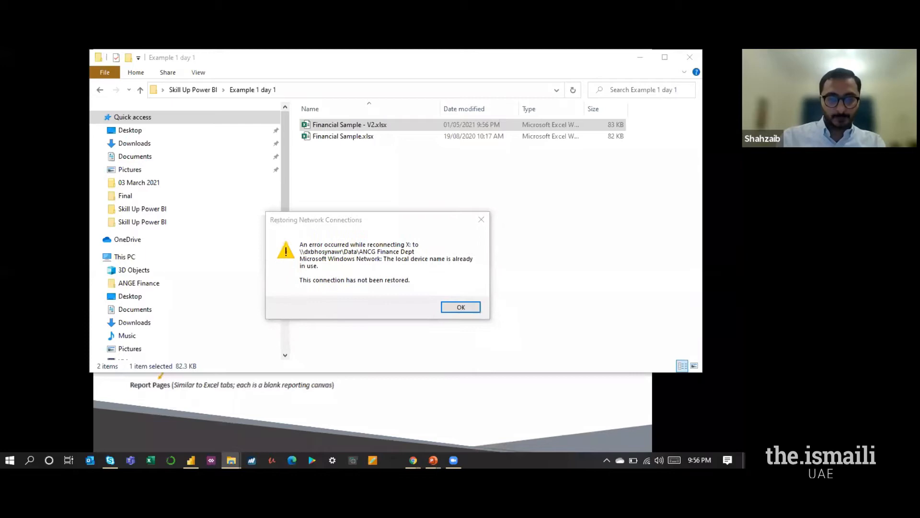
{"action": "left_click", "coordinate": [473, 309]}
Switch to Power BI Desktop and change the report's Excel data source to Financial Sample - V2.xlsx.
{"action": "left_click", "coordinate": [195, 459]}
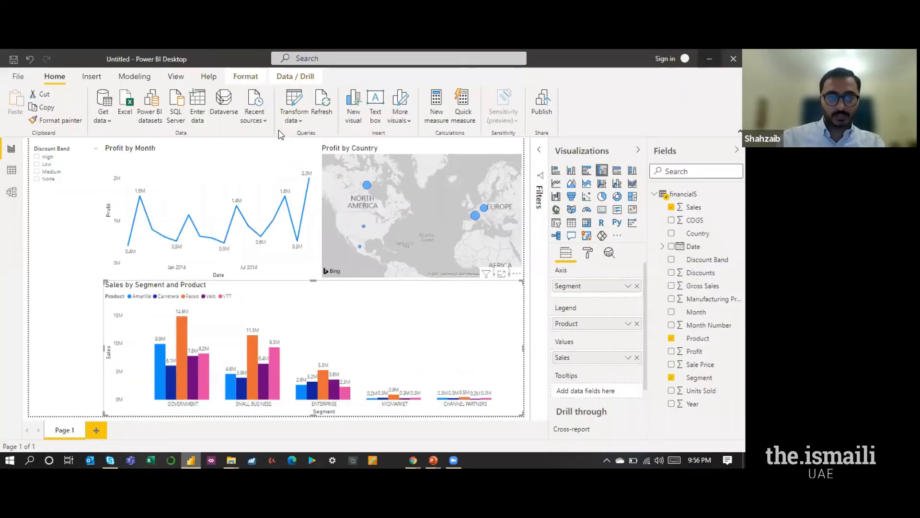
{"action": "left_click", "coordinate": [300, 120]}
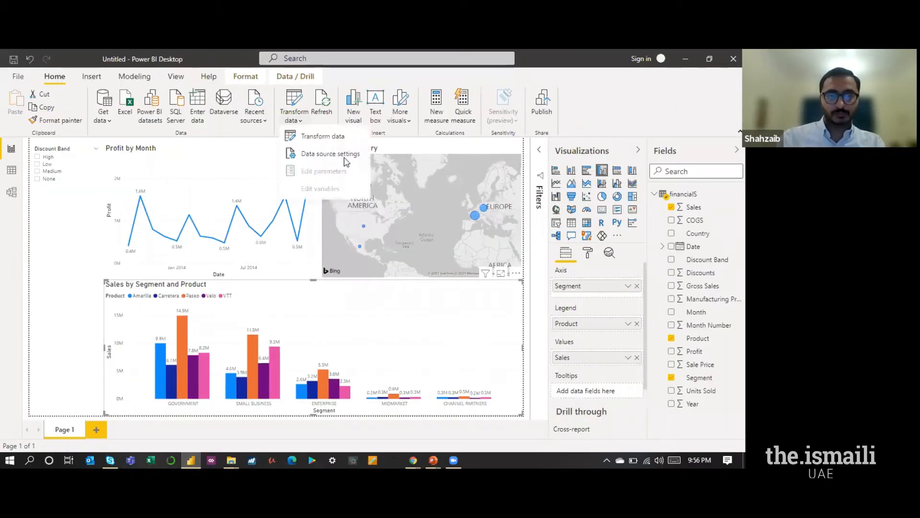
{"action": "left_click", "coordinate": [346, 160]}
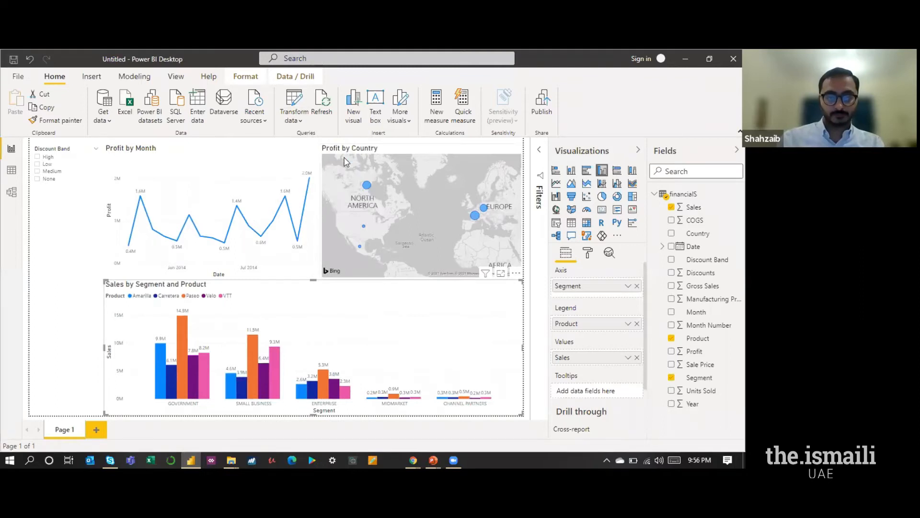
{"action": "left_click", "coordinate": [215, 374]}
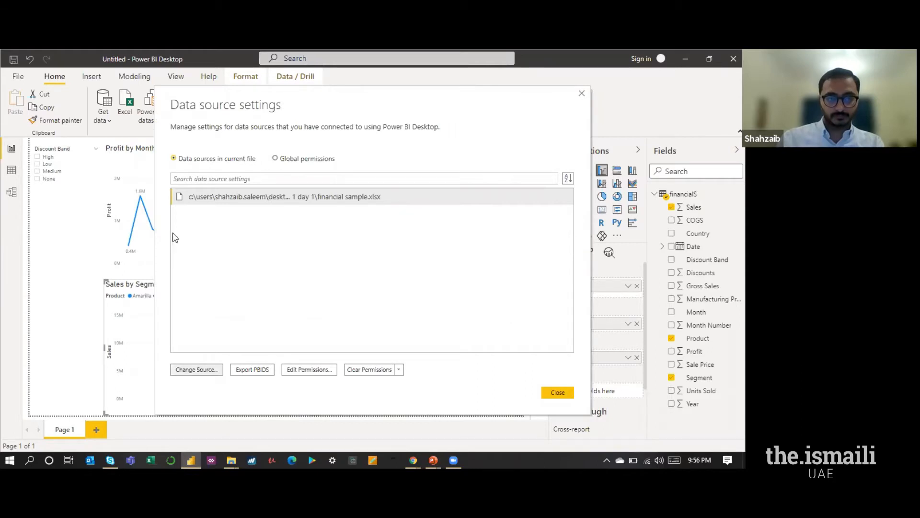
{"action": "left_click", "coordinate": [199, 370]}
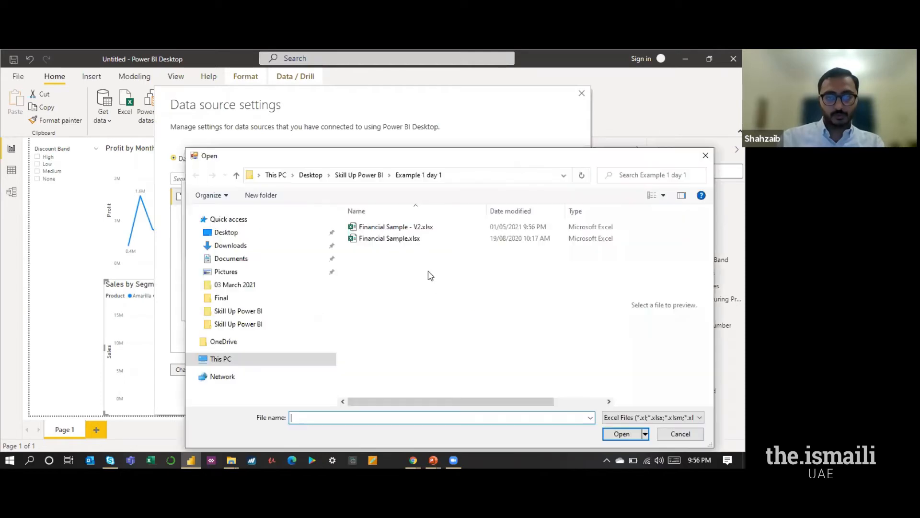
{"action": "left_click", "coordinate": [416, 228]}
{"action": "left_click", "coordinate": [622, 434]}
{"action": "left_click", "coordinate": [489, 300]}
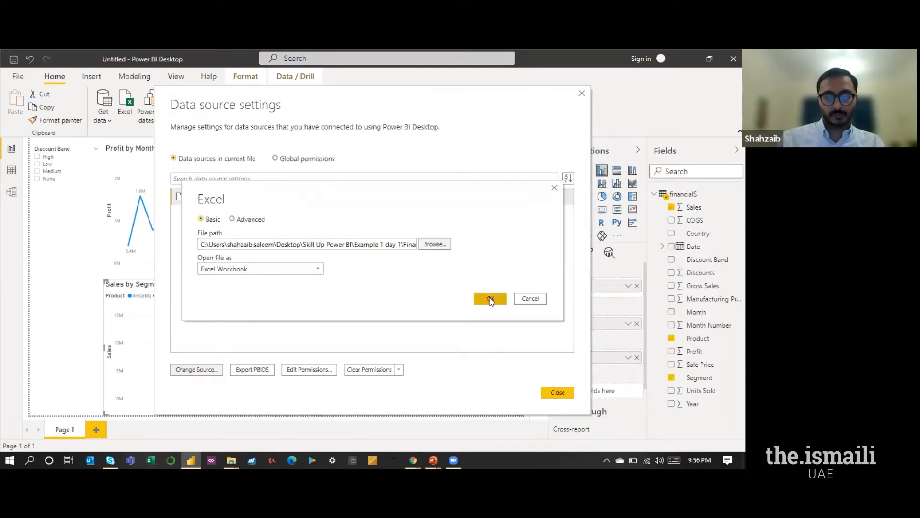
{"action": "left_click", "coordinate": [551, 392]}
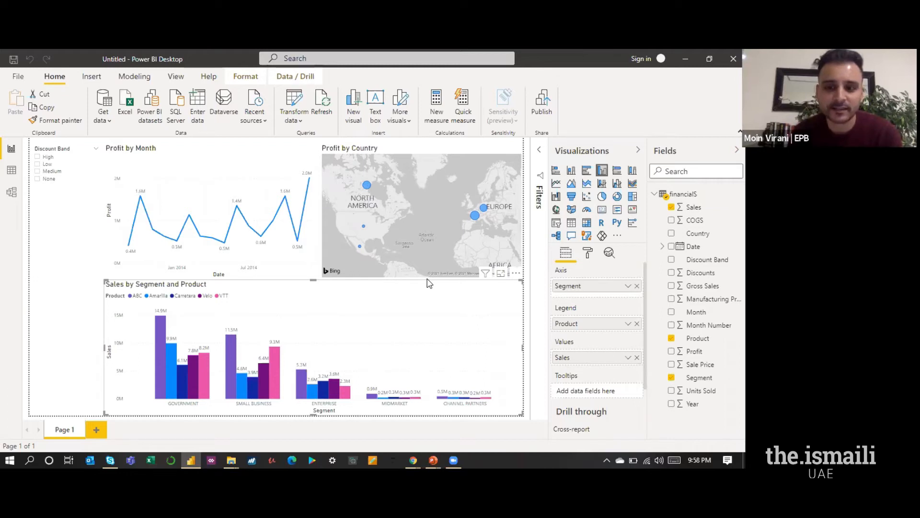
Switch to the webinar presentation in PowerPoint.
{"action": "mouse_move", "coordinate": [434, 460]}
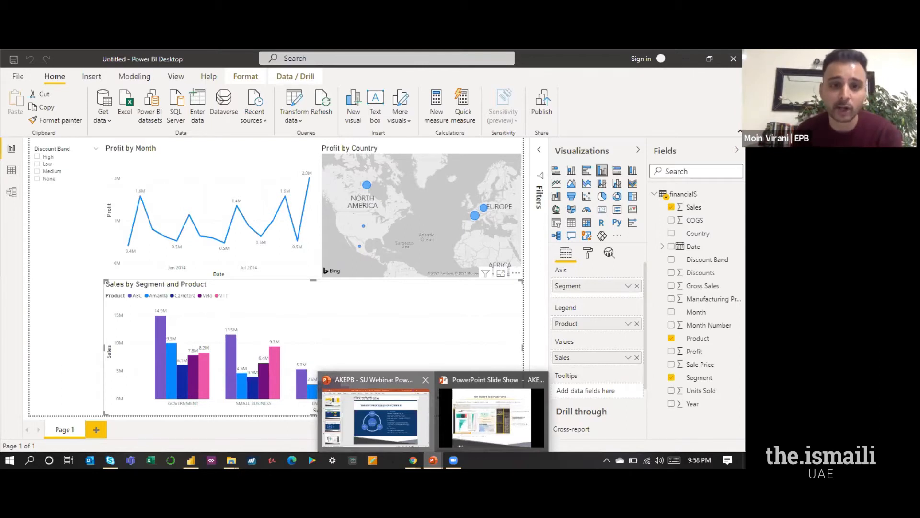
{"action": "left_click", "coordinate": [376, 416]}
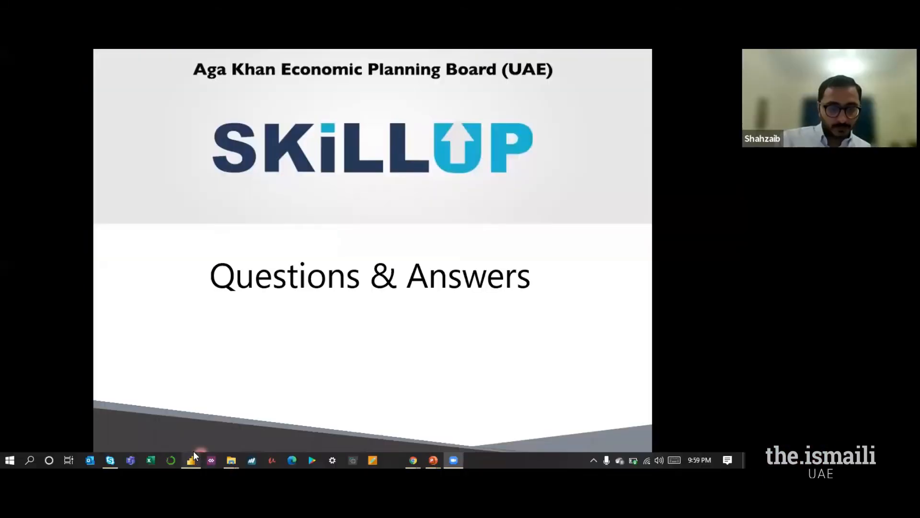
Switch back to Power BI Desktop, examine the report's publish and export options, and return to the Discount Band slicer on the canvas.
{"action": "left_click", "coordinate": [194, 455]}
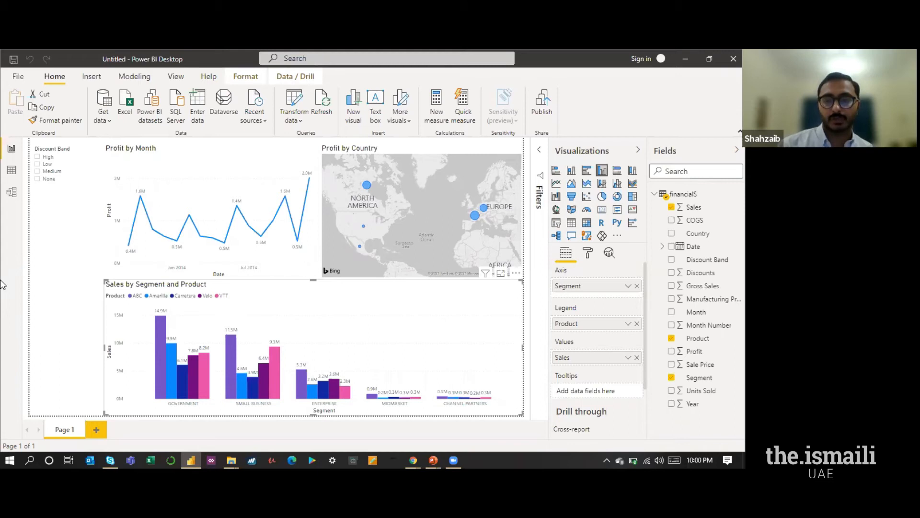
{"action": "left_click", "coordinate": [18, 76]}
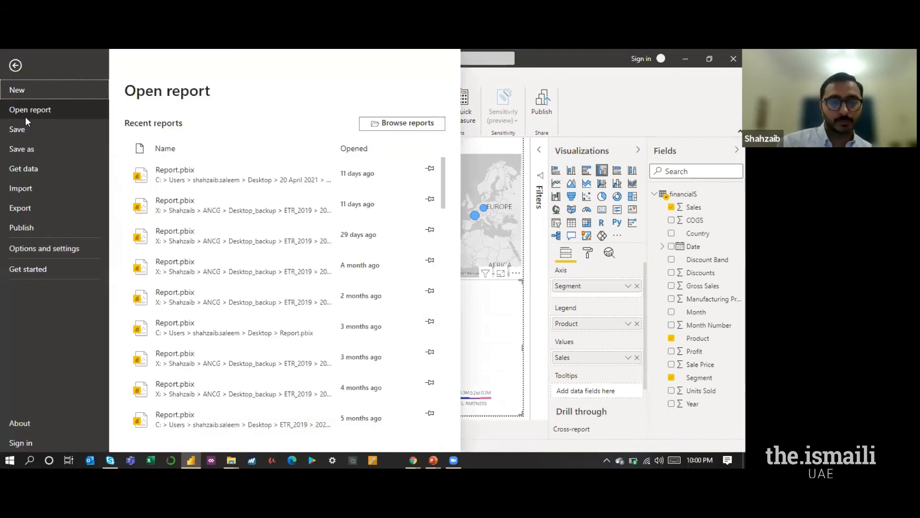
{"action": "left_click", "coordinate": [39, 229]}
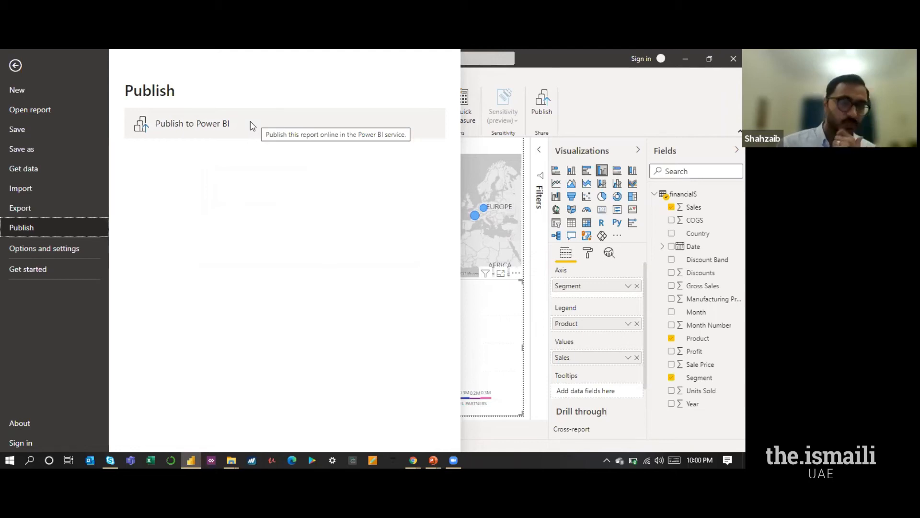
{"action": "left_click", "coordinate": [39, 209]}
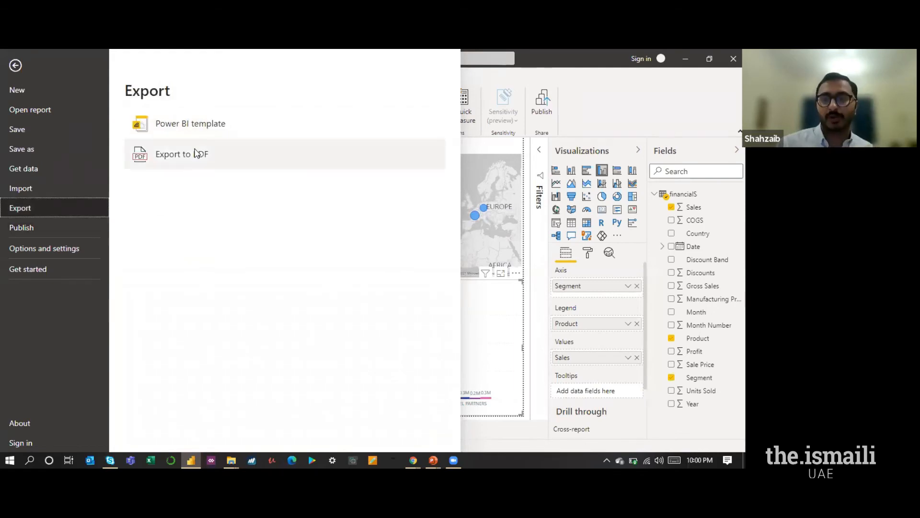
{"action": "left_click", "coordinate": [29, 228]}
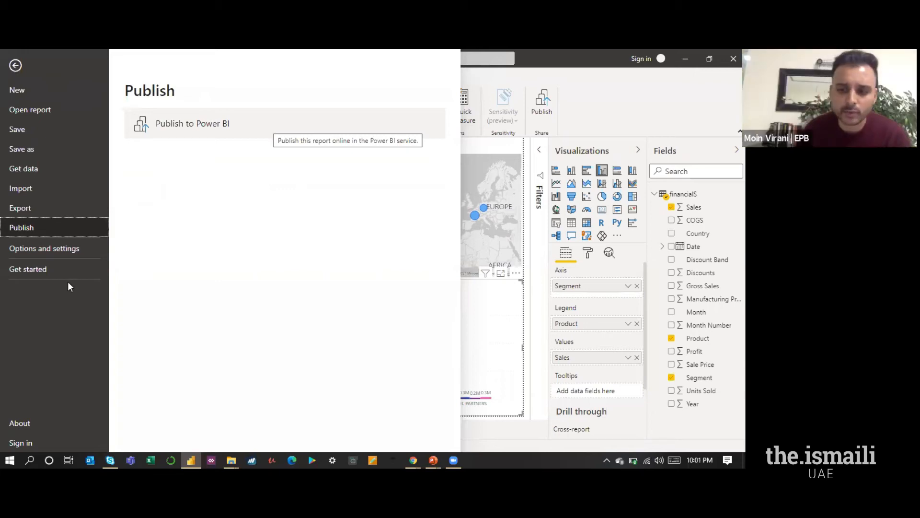
{"action": "key", "text": "Escape"}
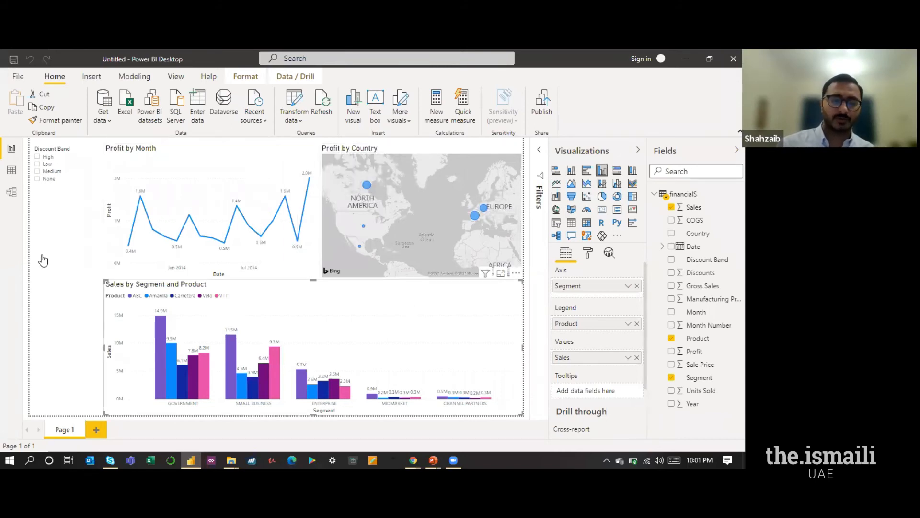
{"action": "left_click", "coordinate": [54, 274]}
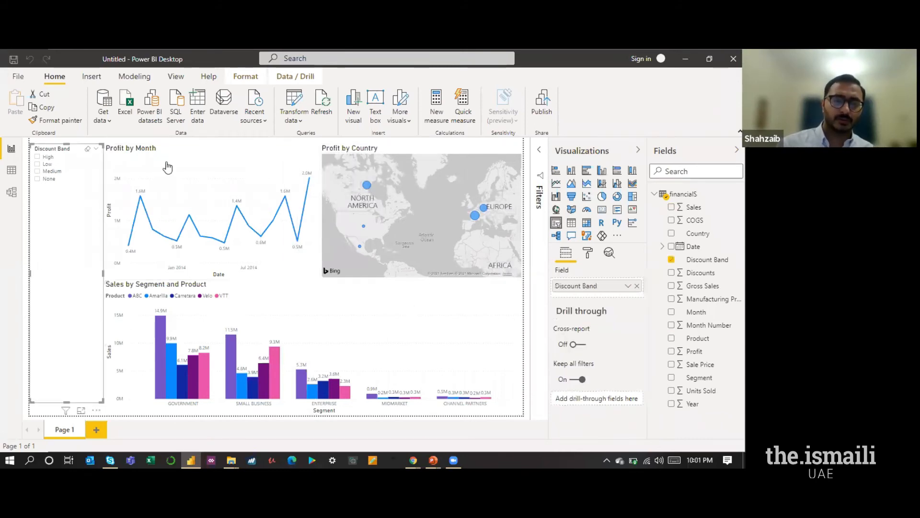